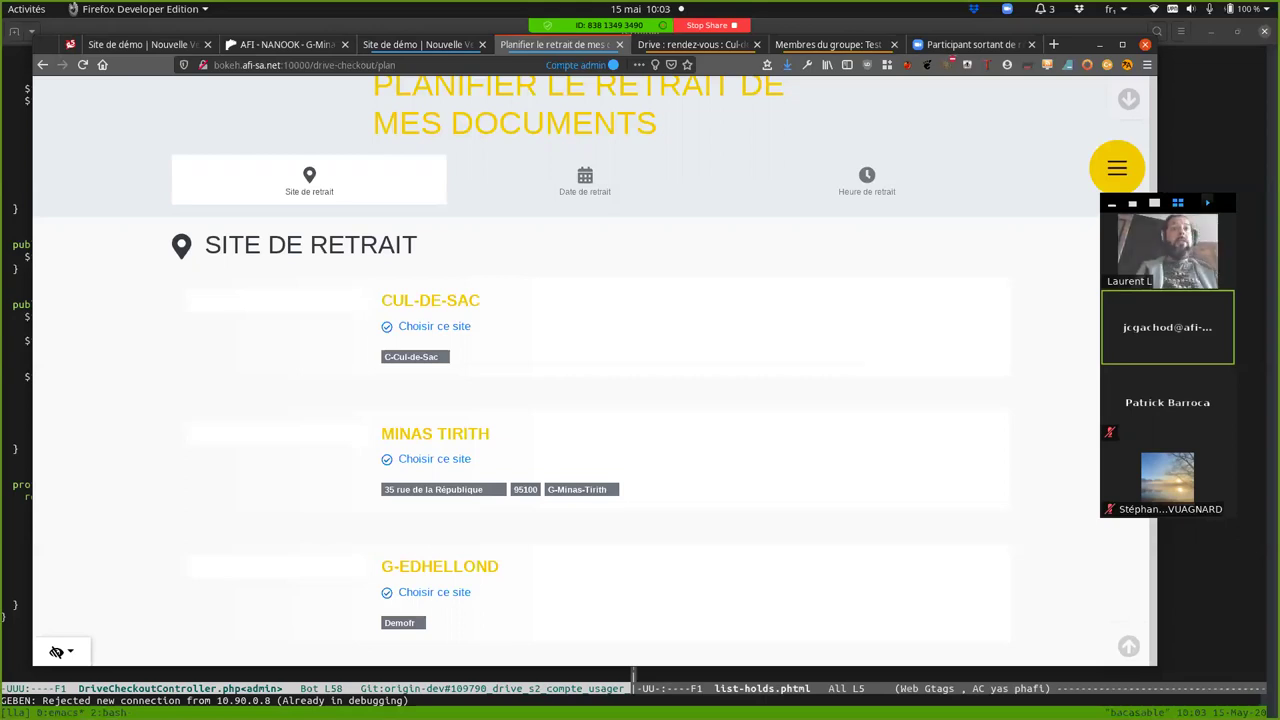
# Open the Bibliothèques library management list in the admin tab.
pyautogui.click(692, 44)
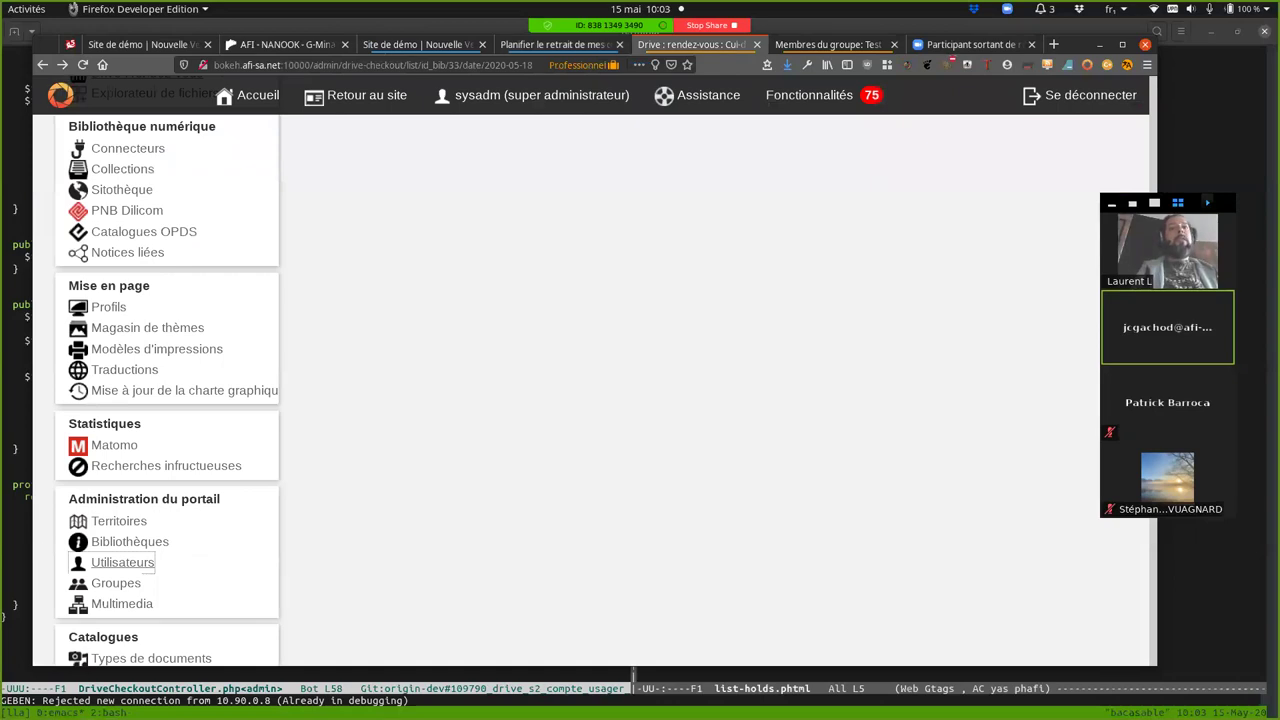
pyautogui.scroll(-5, 167, 390)
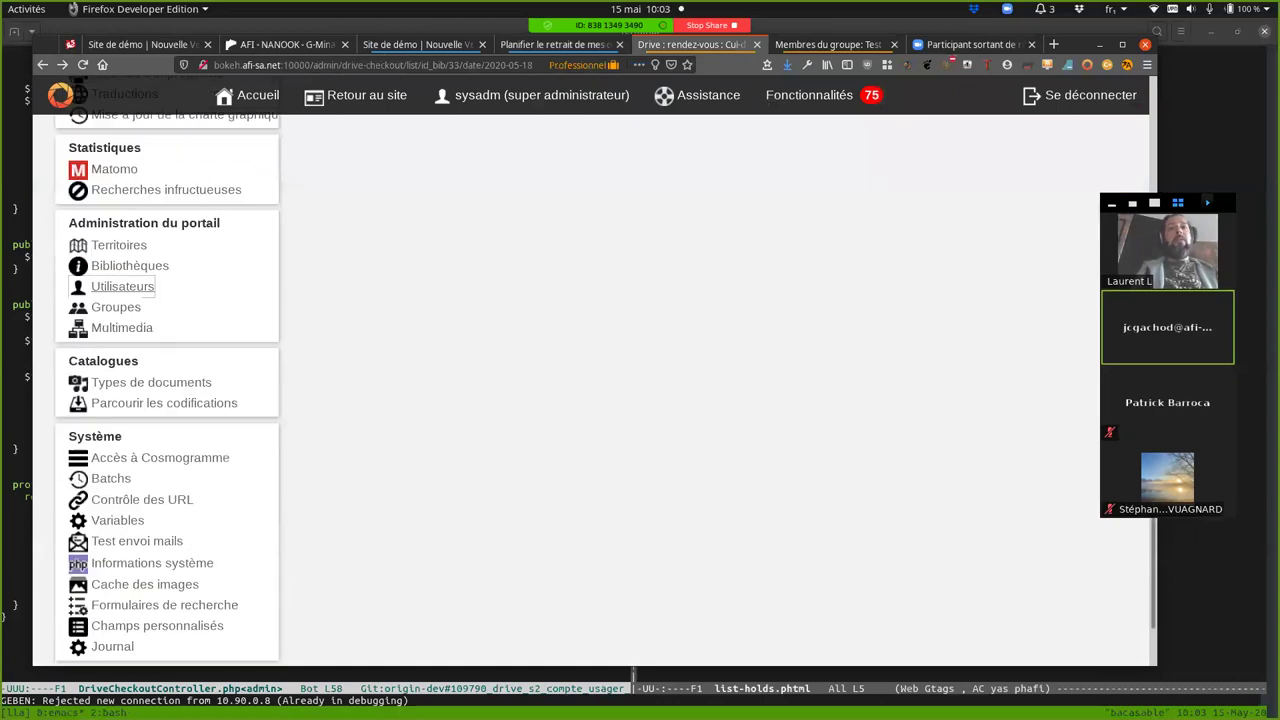
pyautogui.scroll(-1, 167, 390)
pyautogui.scroll(3, 122, 240)
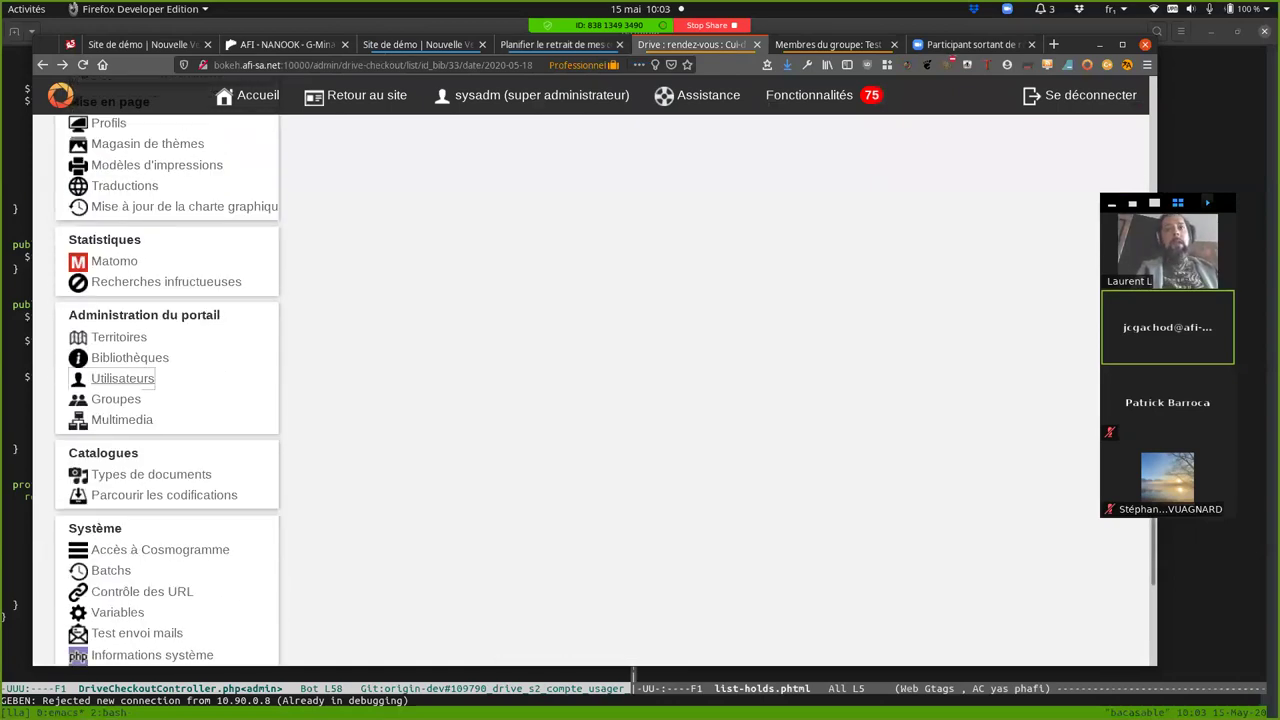
pyautogui.click(125, 357)
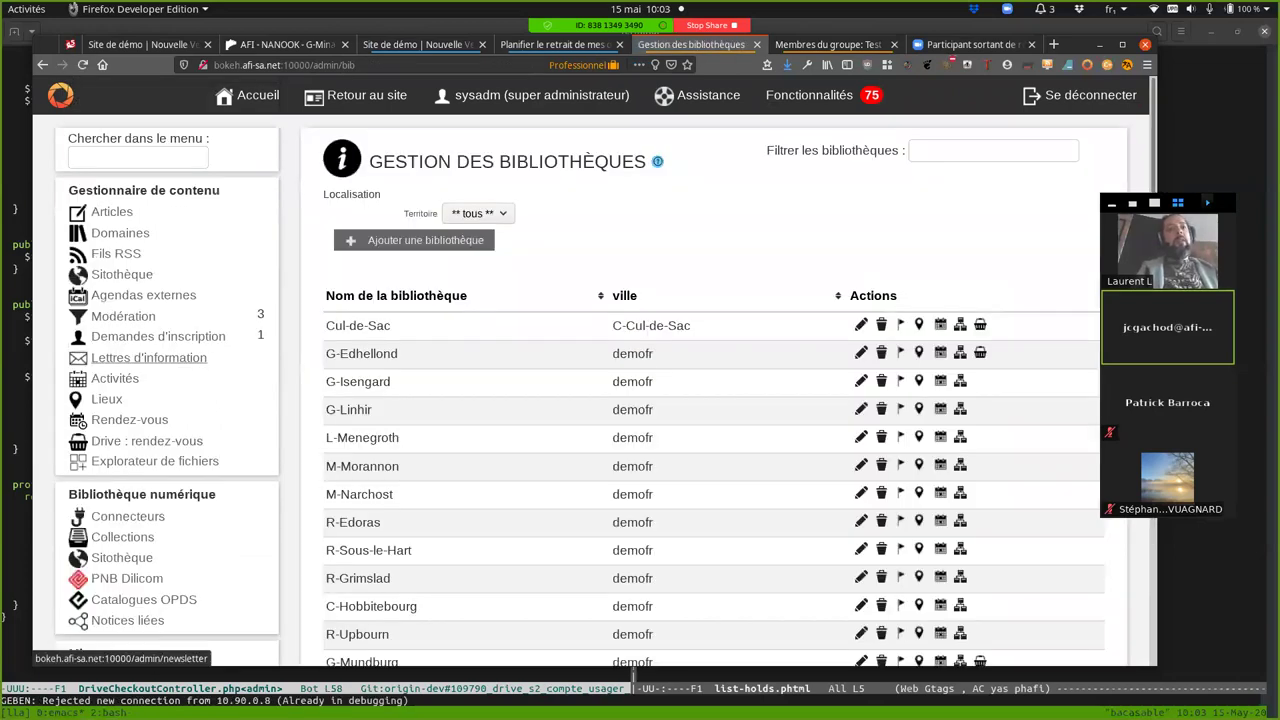
# Check Cul-de-Sac's Configuration tab for the enabled drive option, then return to the list unsaved.
pyautogui.scroll(-6, 700, 330)
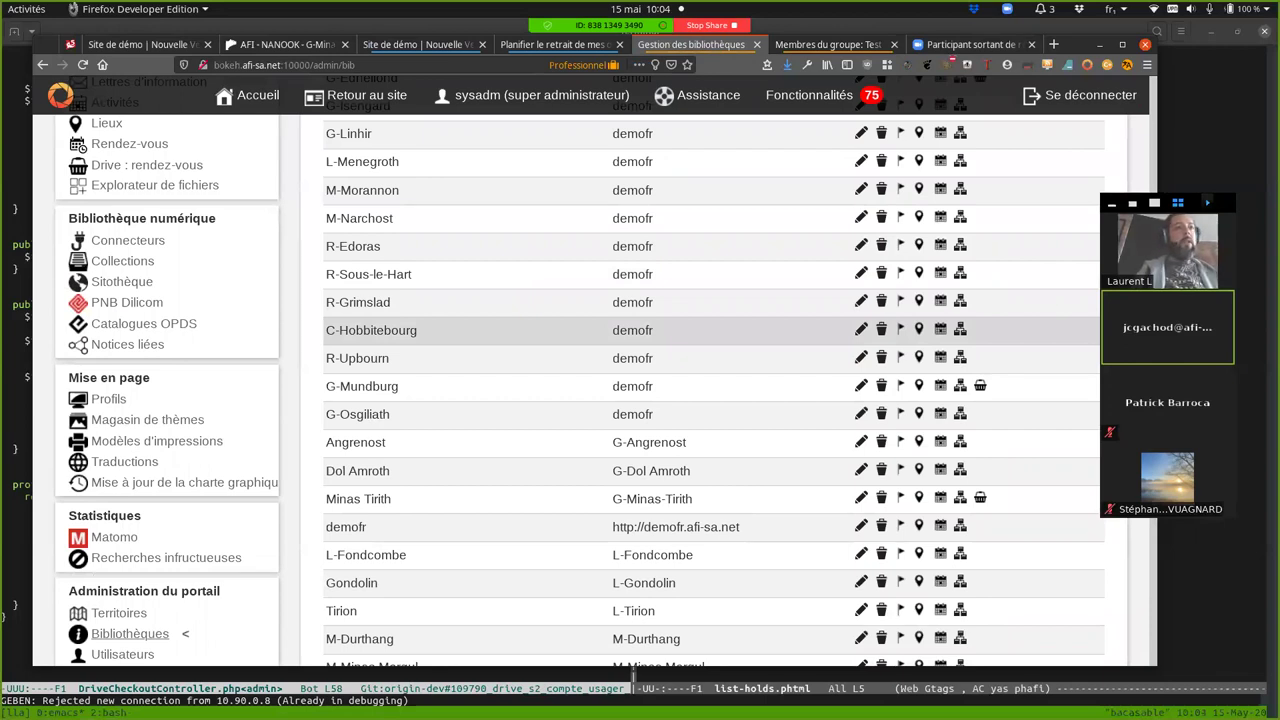
pyautogui.scroll(6, 700, 340)
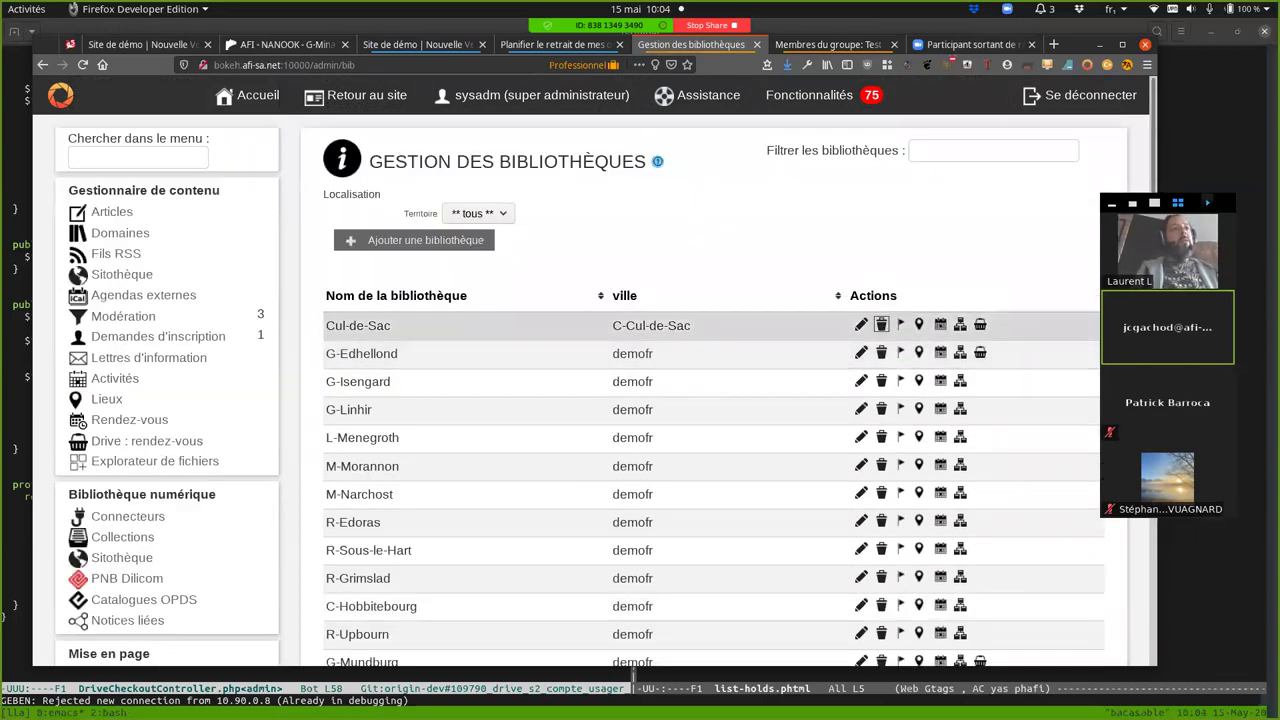
pyautogui.click(861, 324)
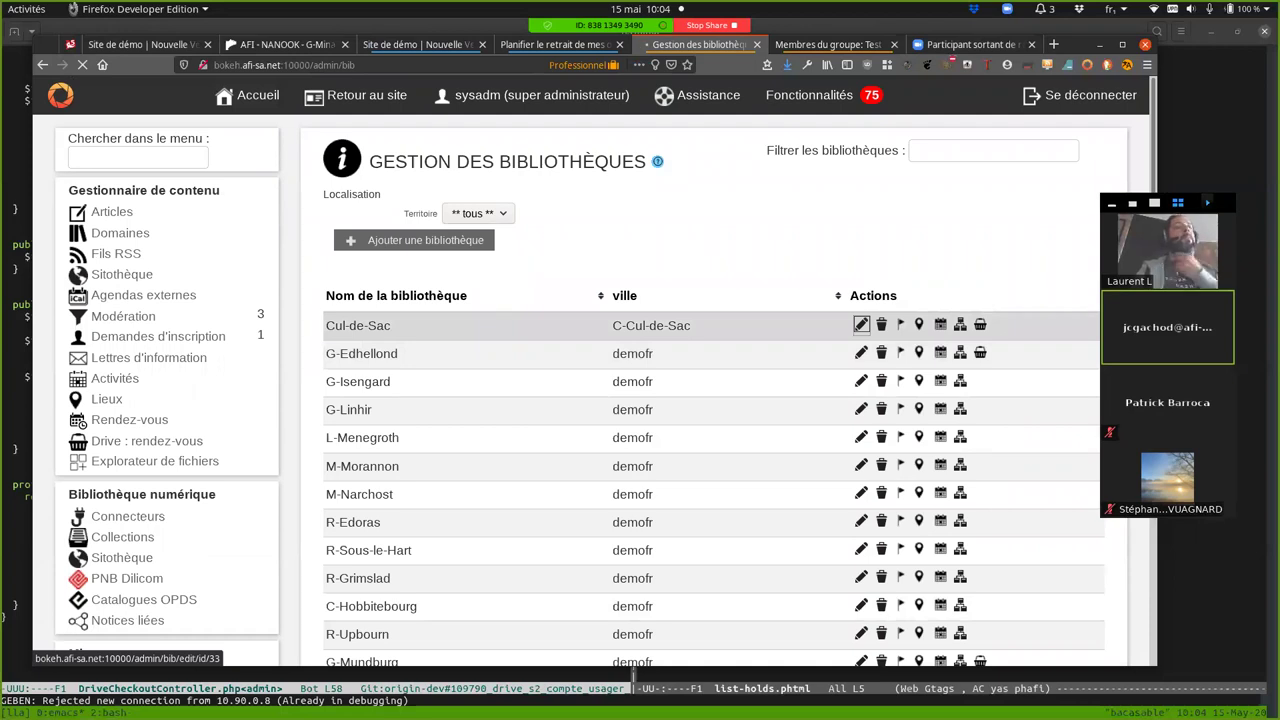
pyautogui.click(778, 227)
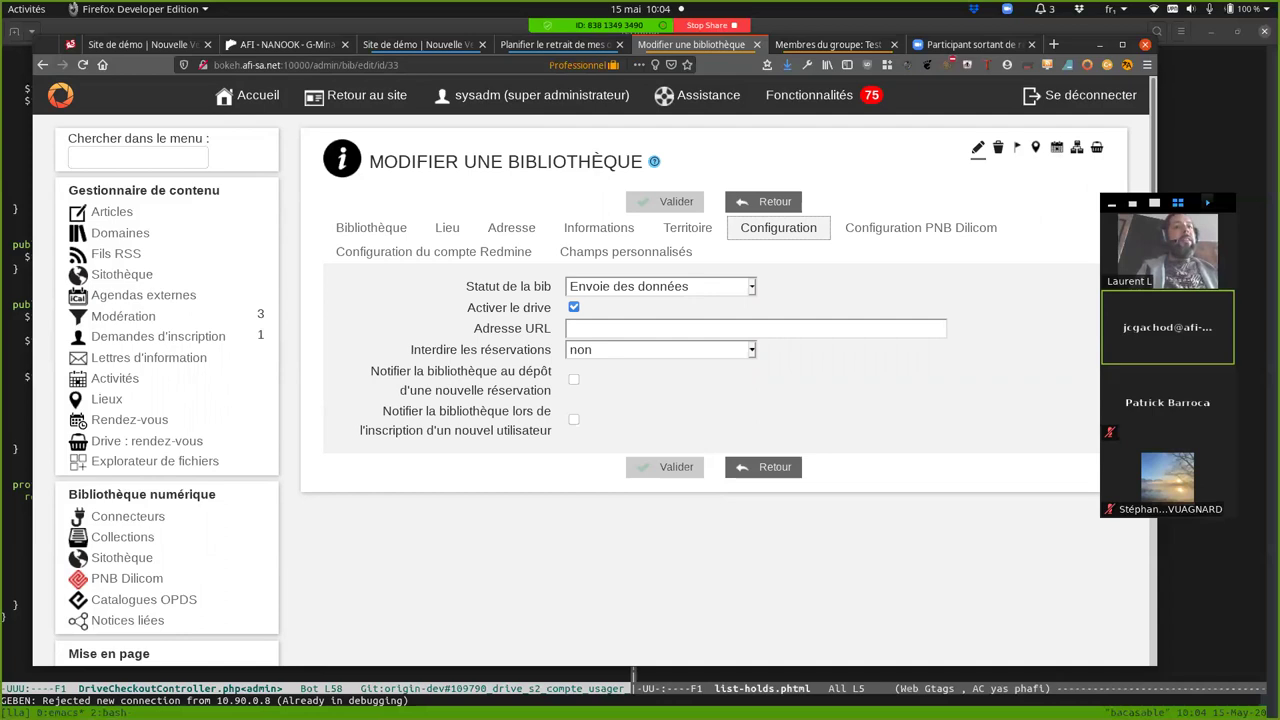
pyautogui.click(763, 467)
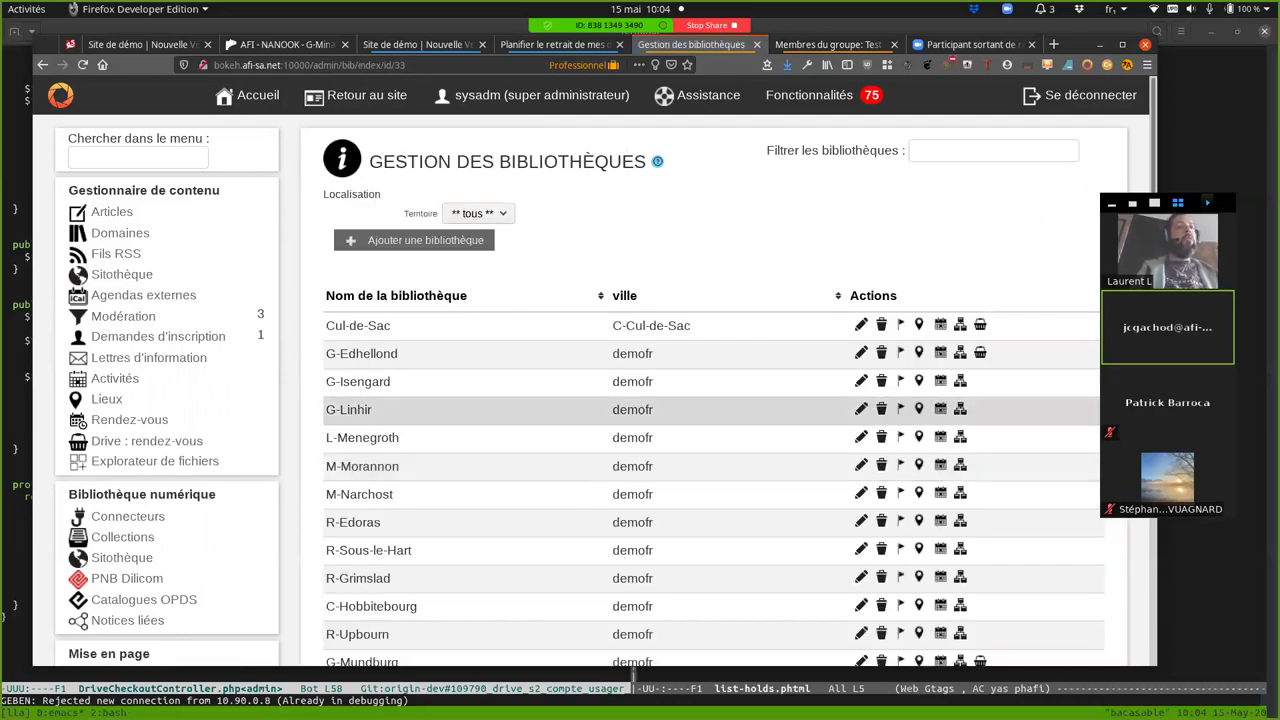
# Open Cul-de-Sac's drive opening schedule, comparing its multimedia slots and general opening hours.
pyautogui.scroll(-6, 861, 352)
pyautogui.scroll(2, 861, 352)
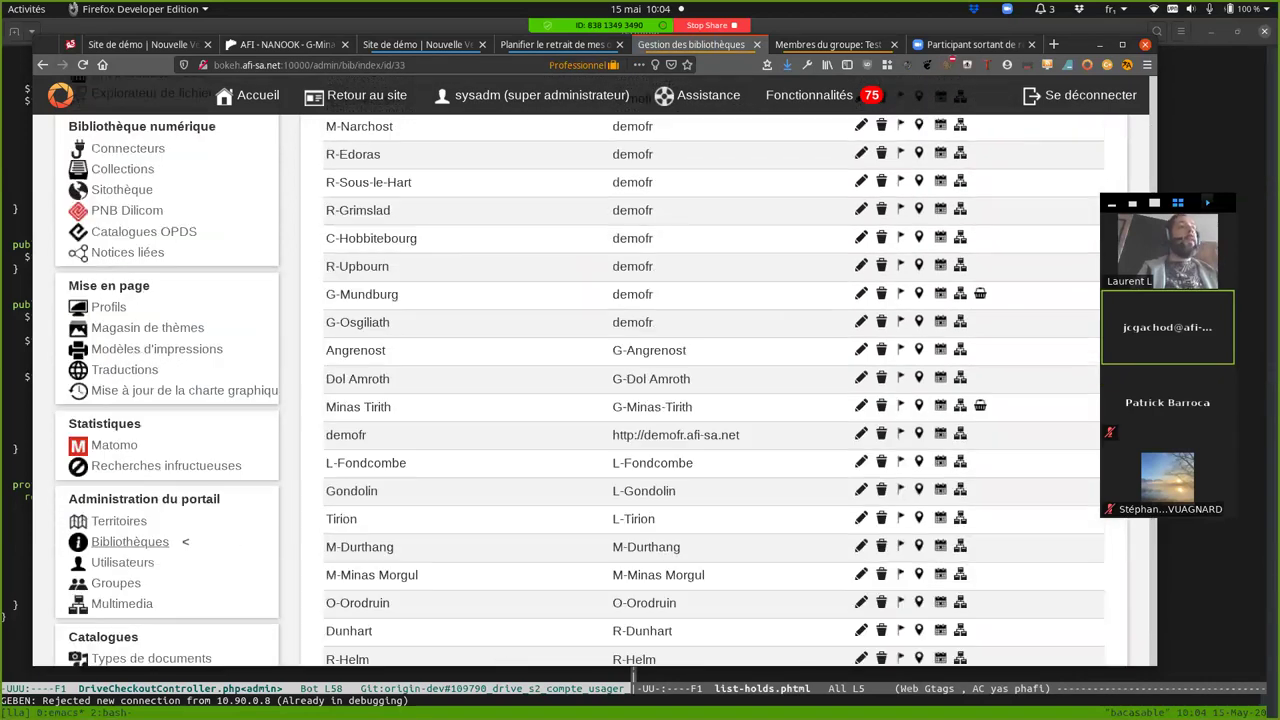
pyautogui.scroll(4, 919, 350)
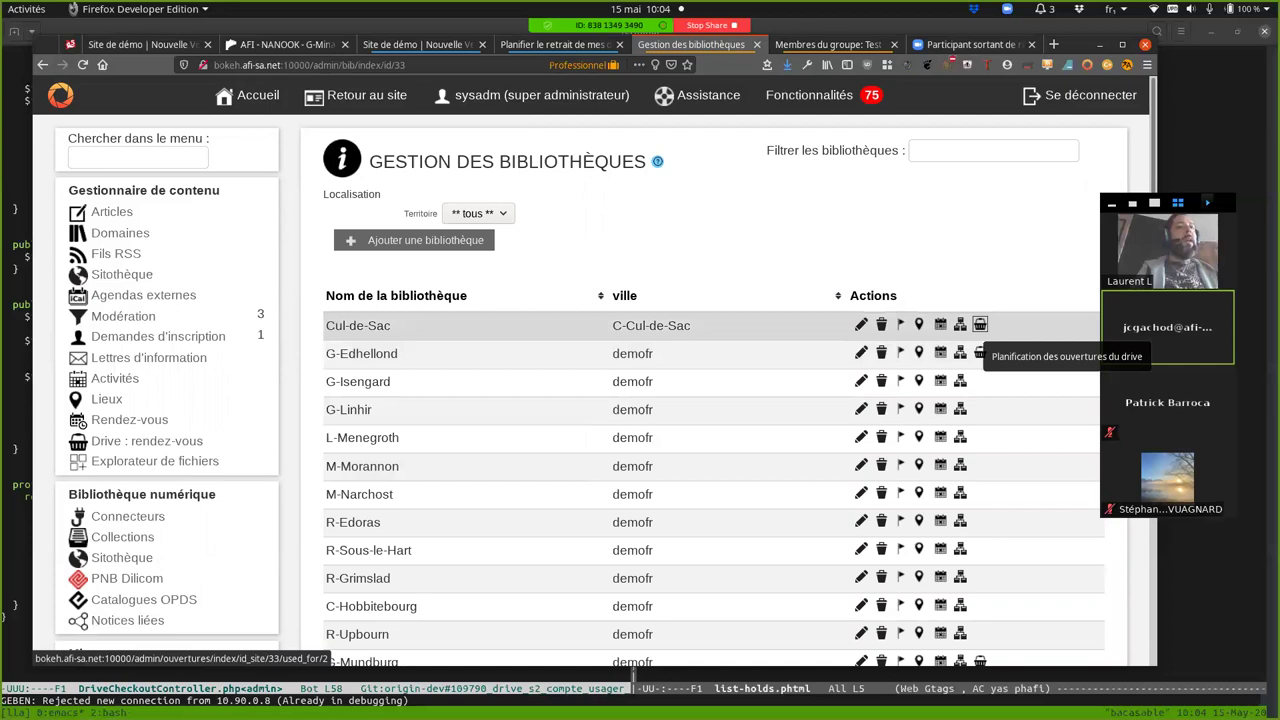
pyautogui.click(980, 352)
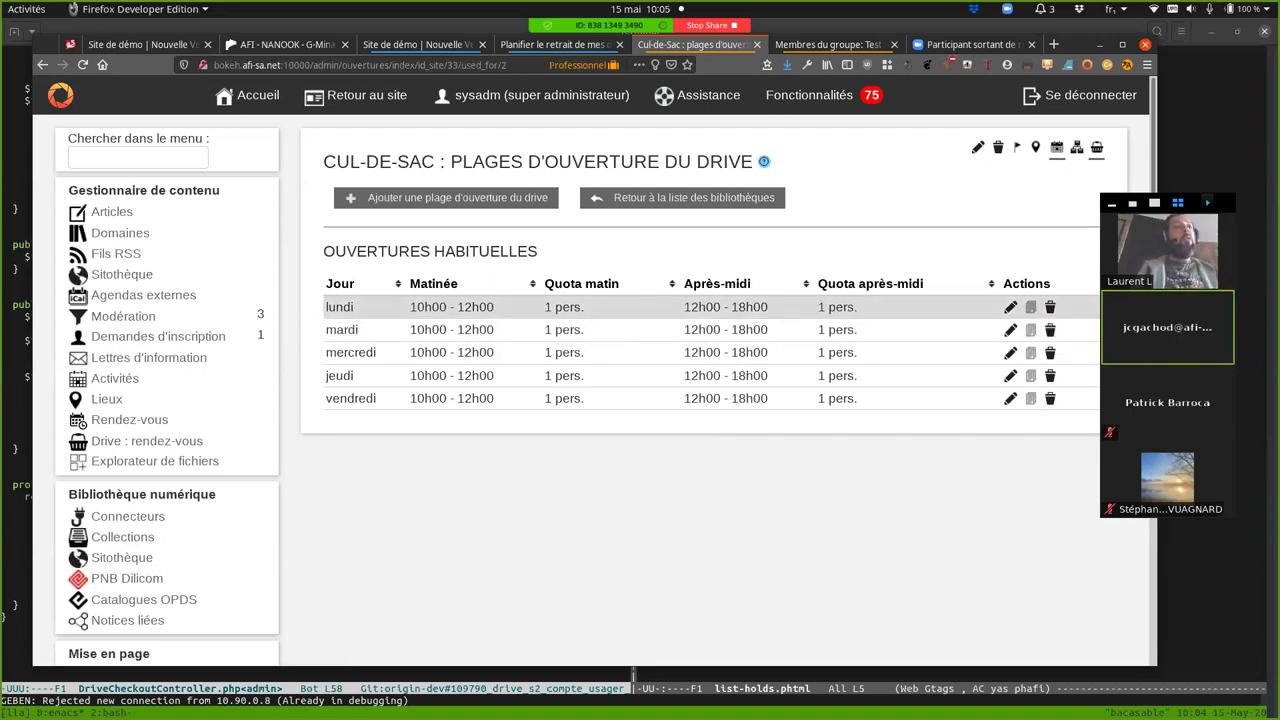
pyautogui.click(1076, 148)
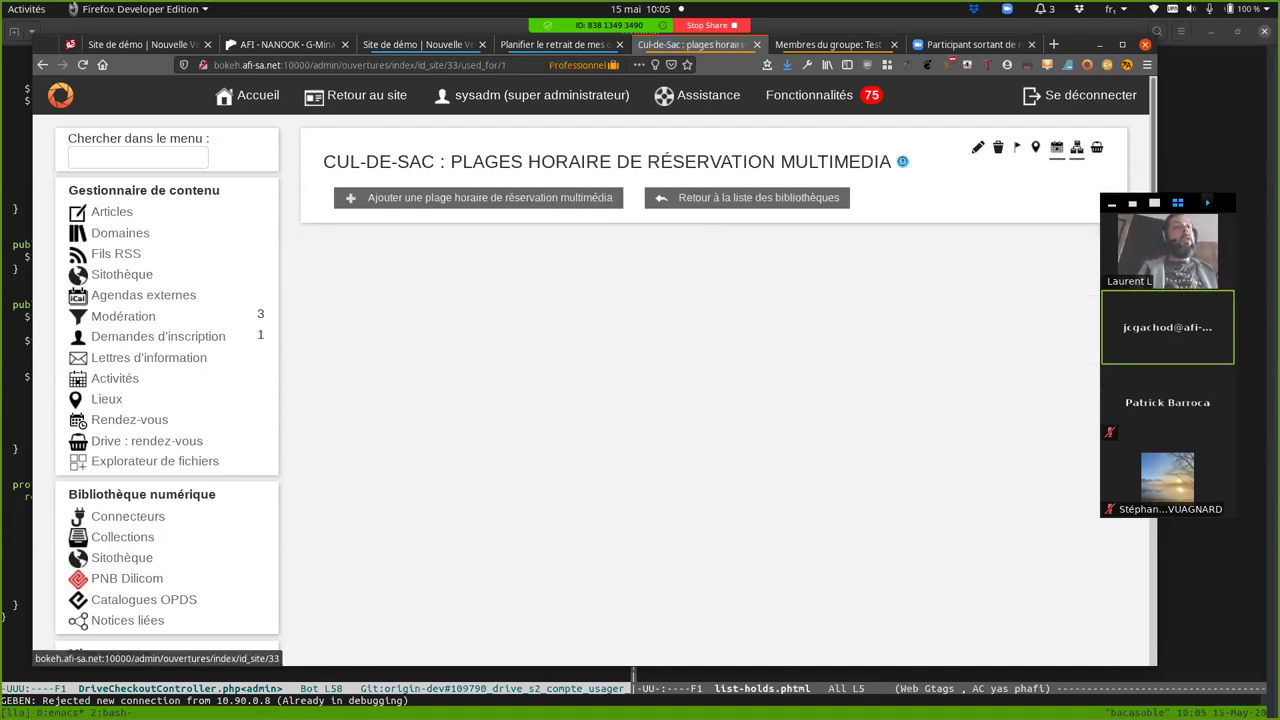
pyautogui.click(1057, 148)
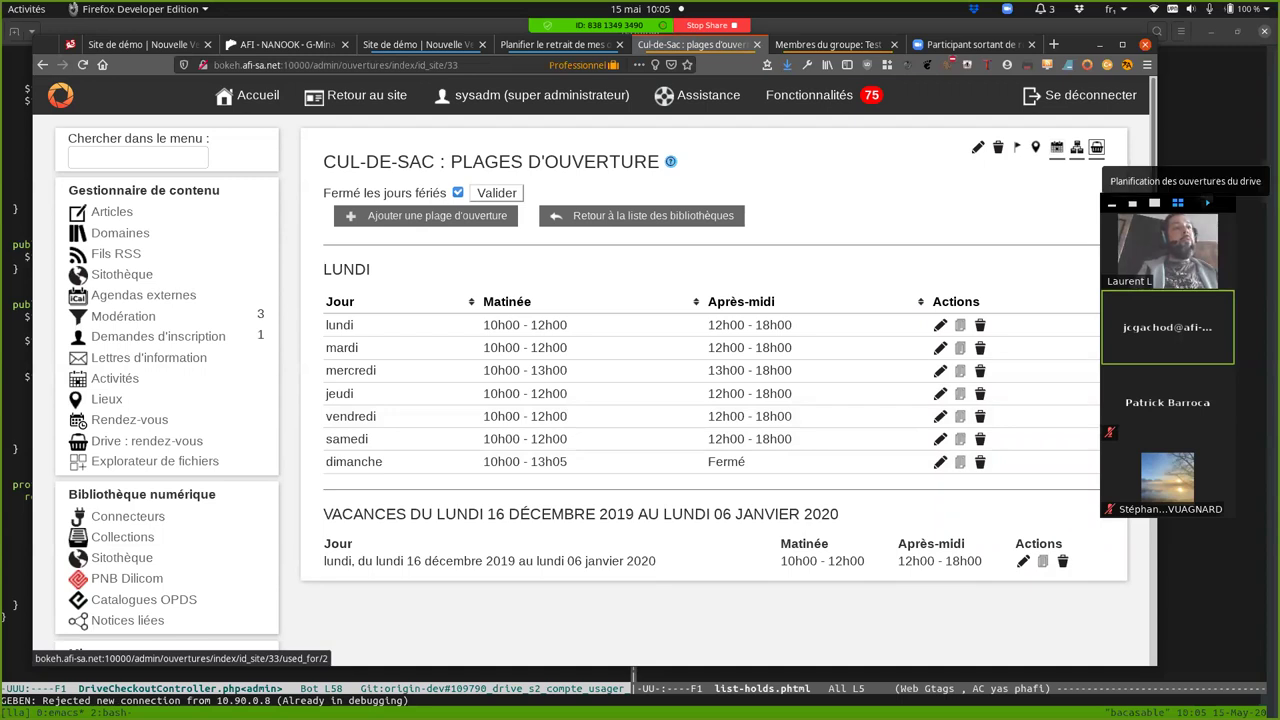
pyautogui.click(1097, 148)
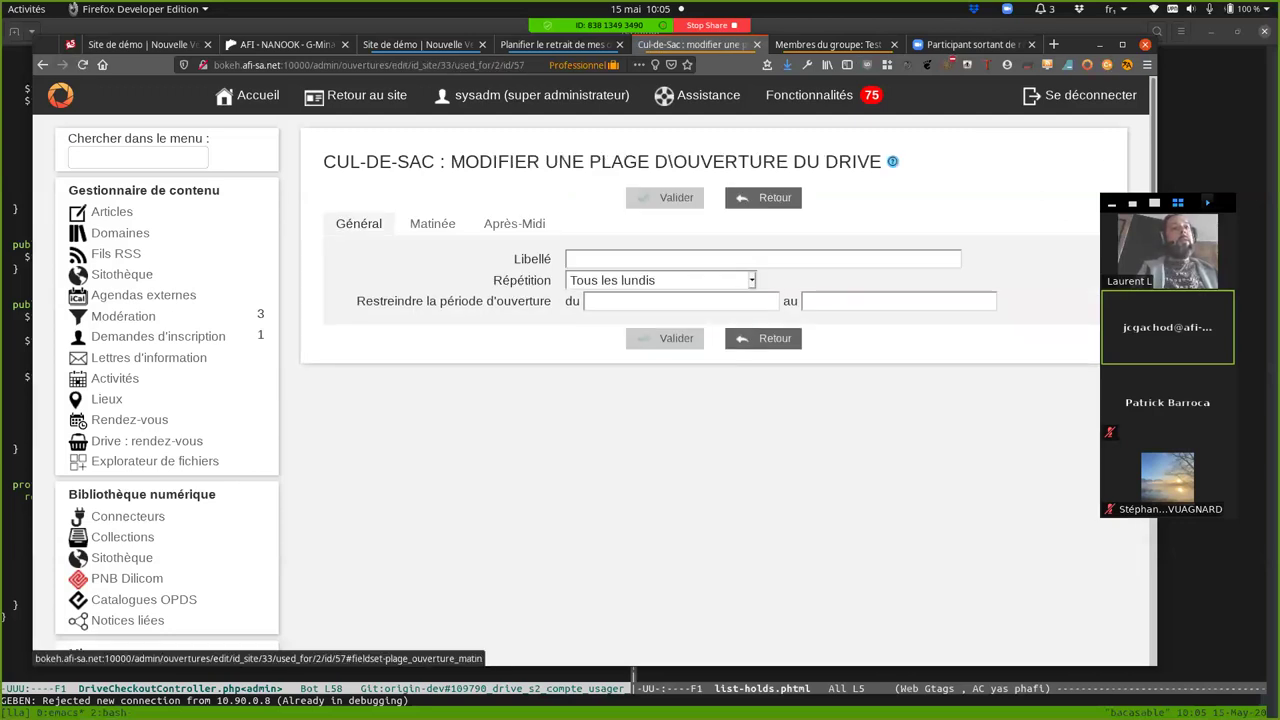
# Show the Monday slot's Matinée settings: 10h00 to 12h00, 1 person per 15 minutes.
pyautogui.click(432, 223)
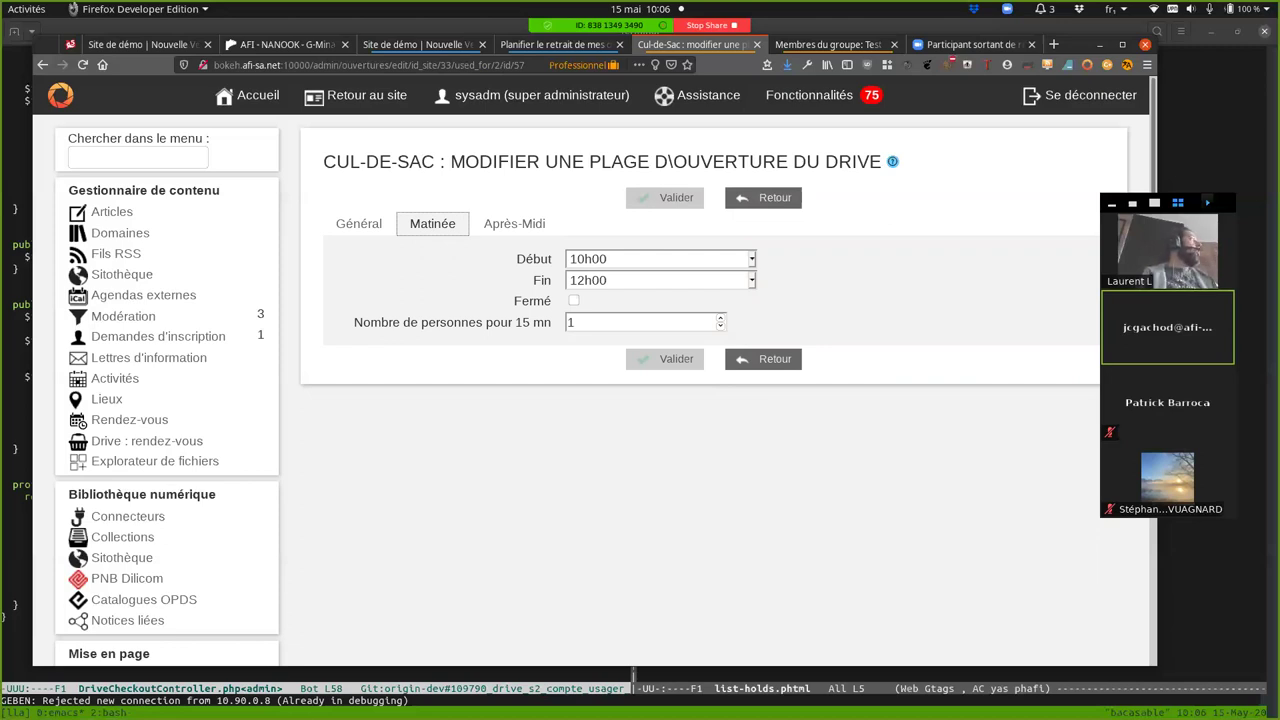
# Raise the Monday morning quota to 2 persons per 15 minutes, then leave without Valider.
pyautogui.click(574, 322)
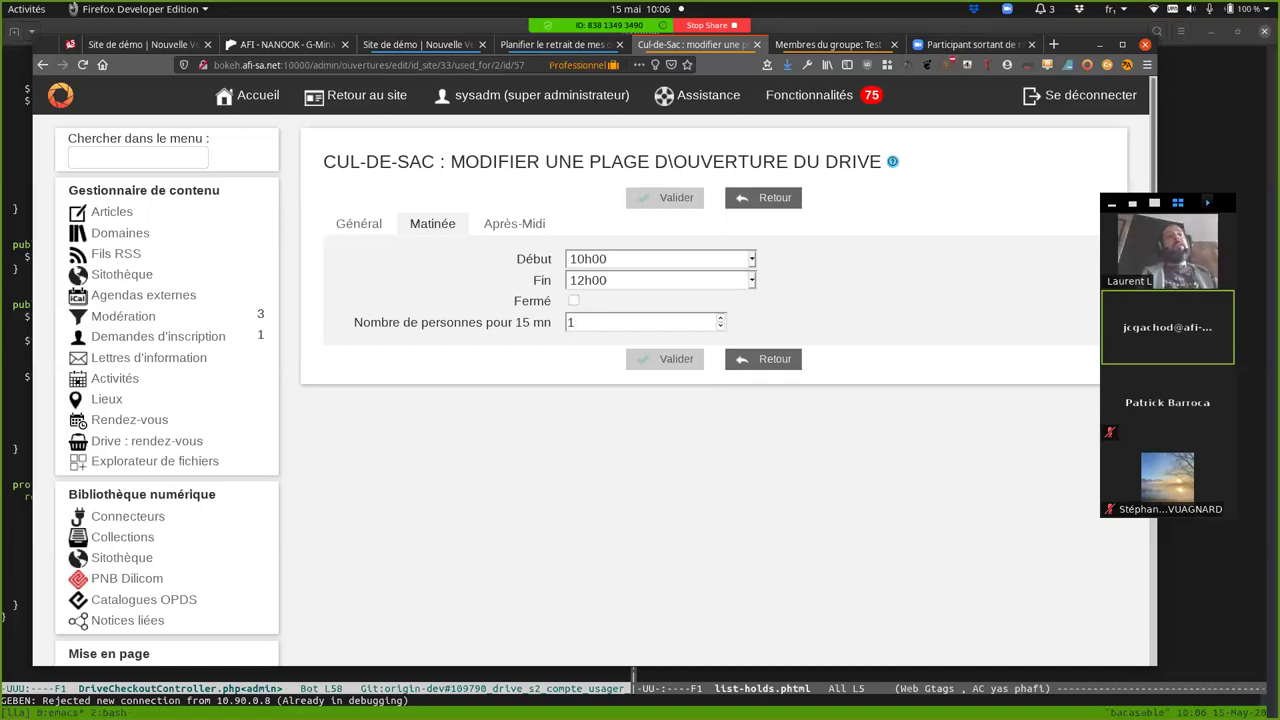
pyautogui.press('Up')
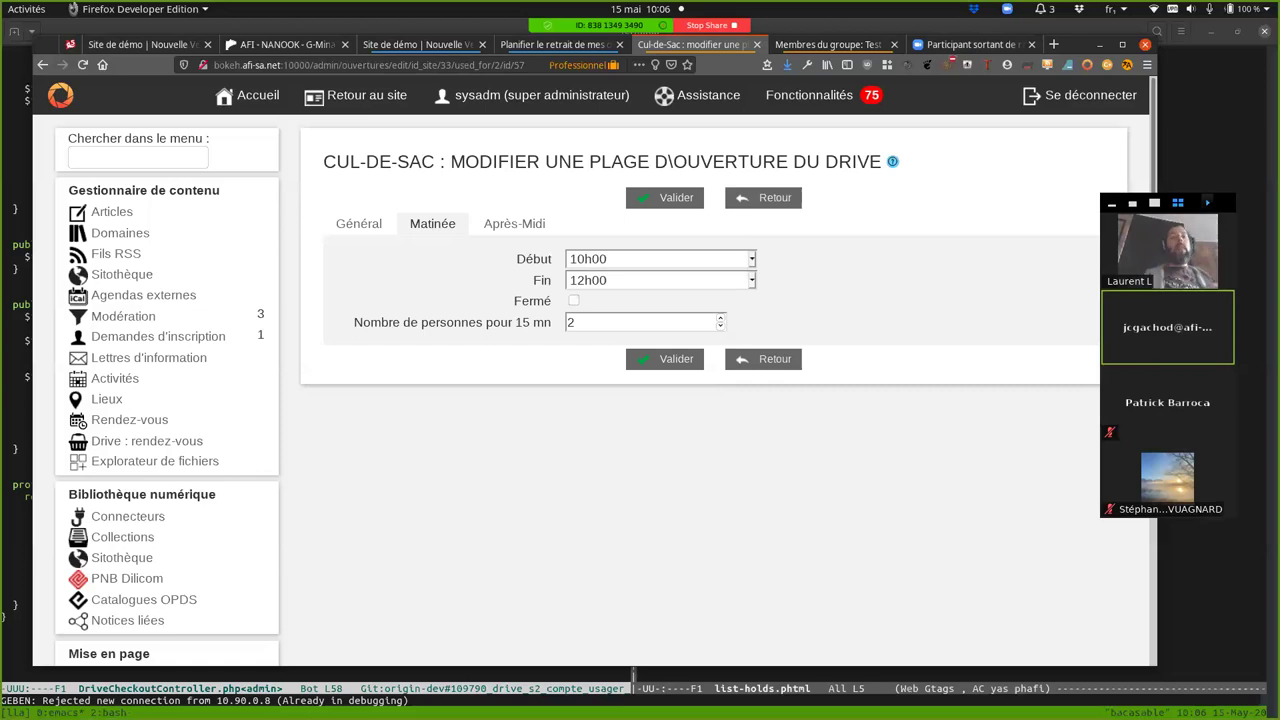
pyautogui.doubleClick(570, 322)
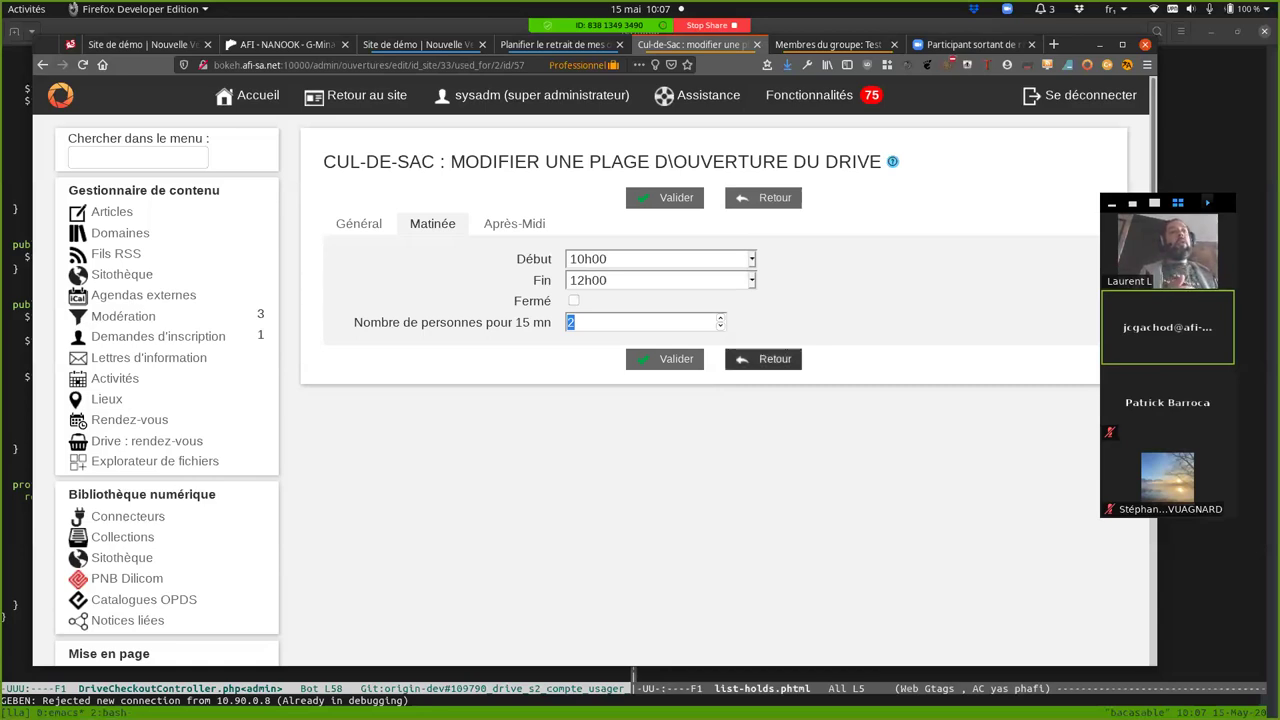
pyautogui.click(763, 359)
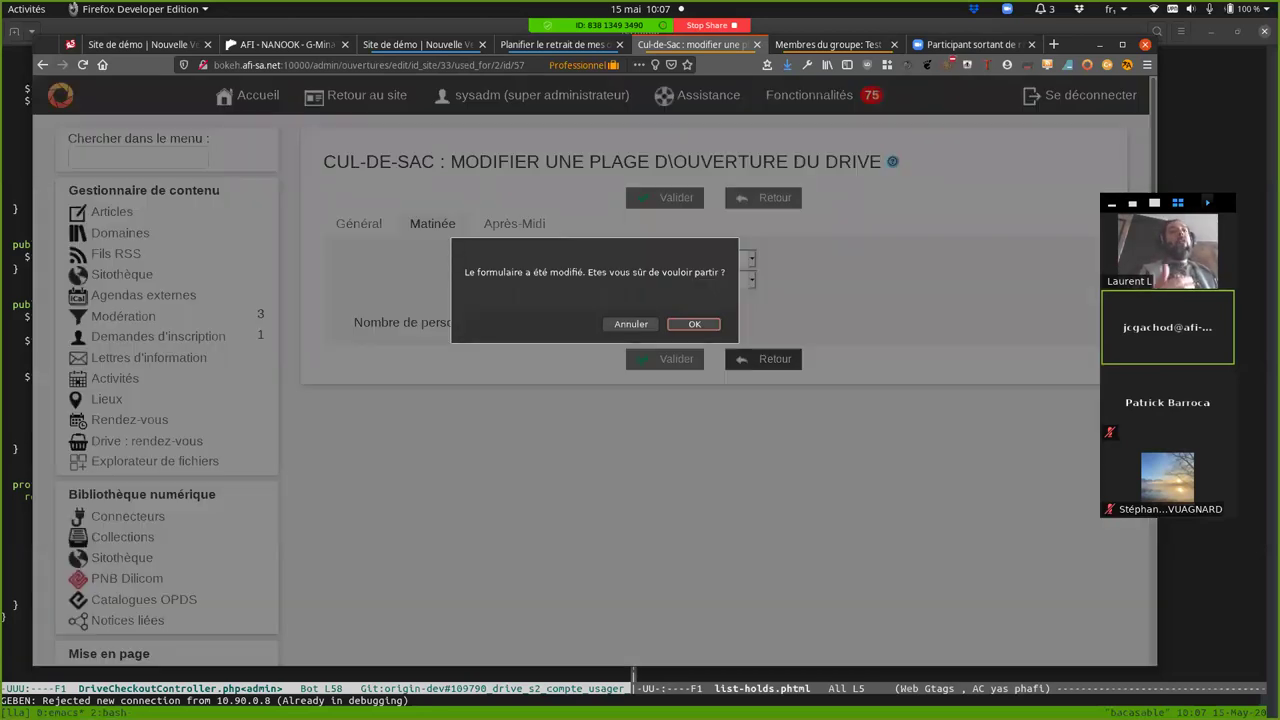
# Discard the change, reopen the lundi slot and view its 12h00–18h00 Après-Midi settings.
pyautogui.press('Return')
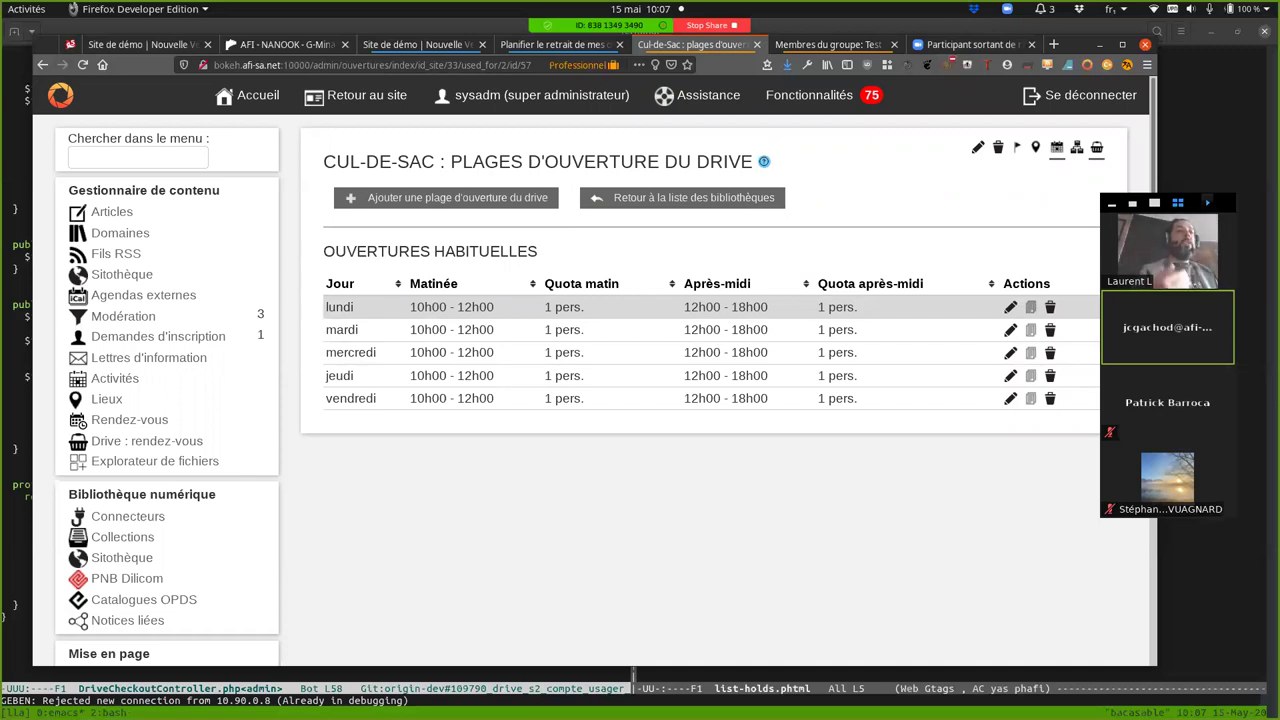
pyautogui.click(1010, 307)
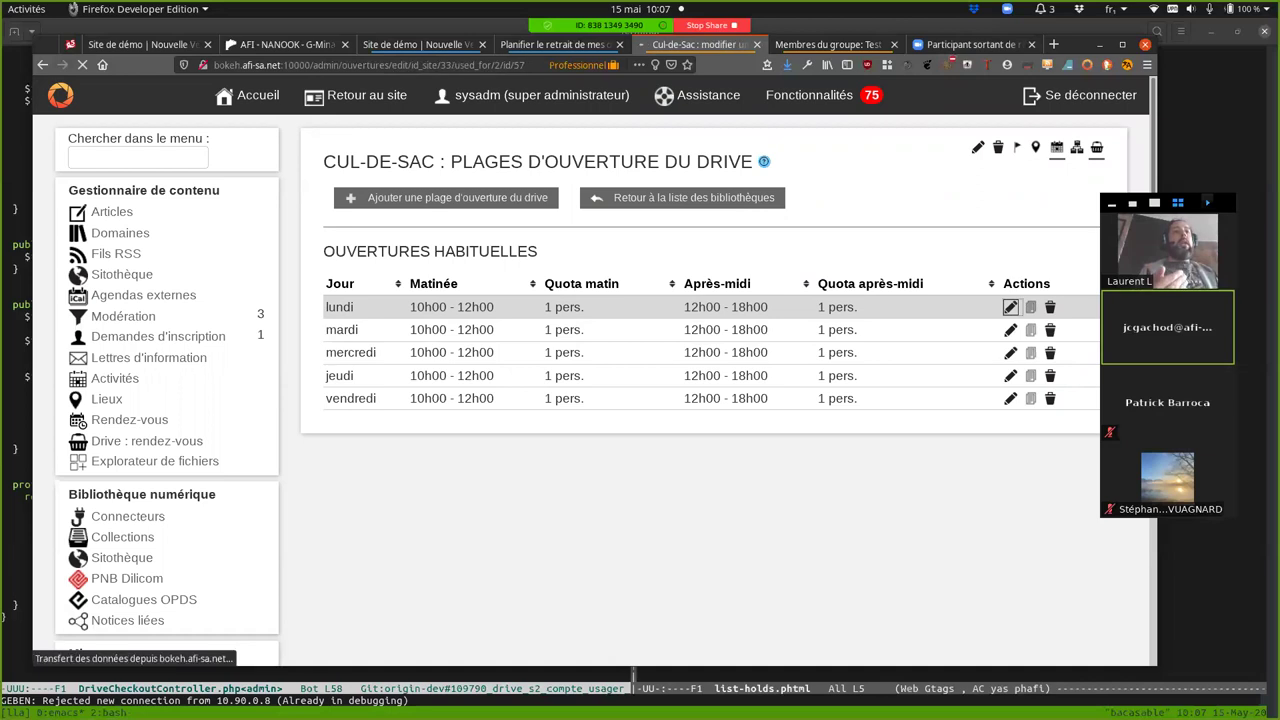
pyautogui.click(432, 223)
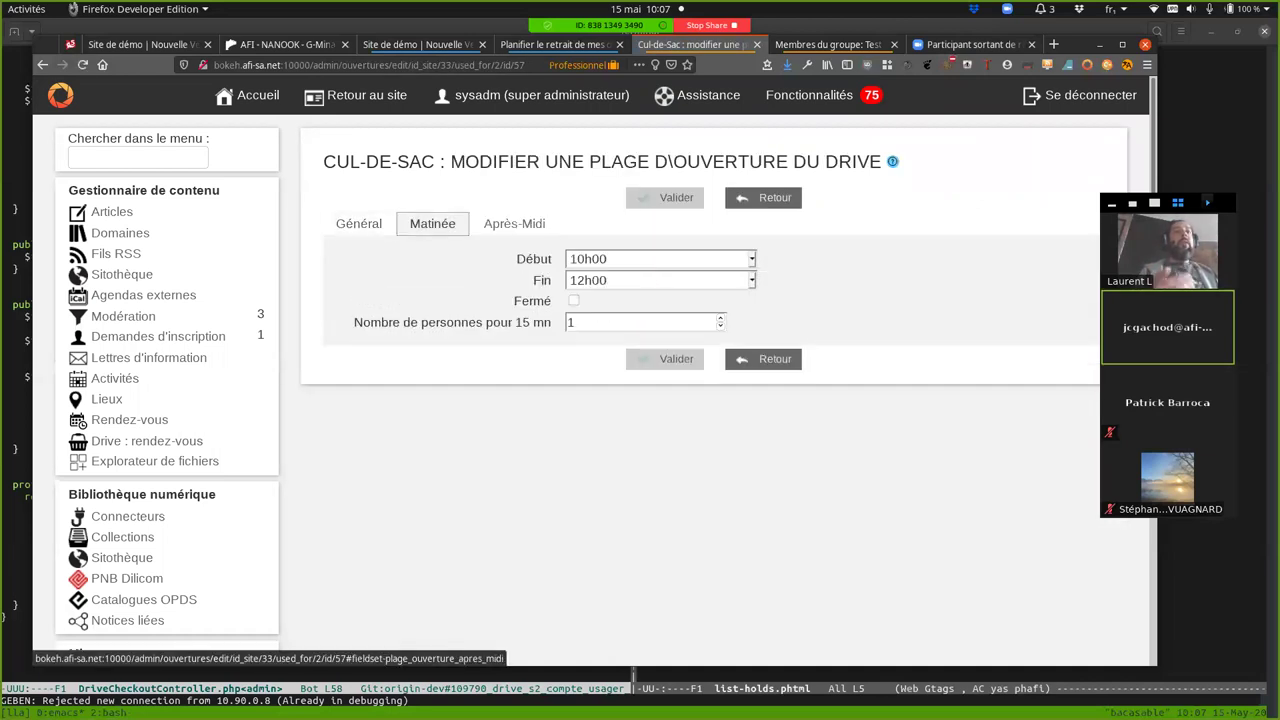
pyautogui.click(514, 223)
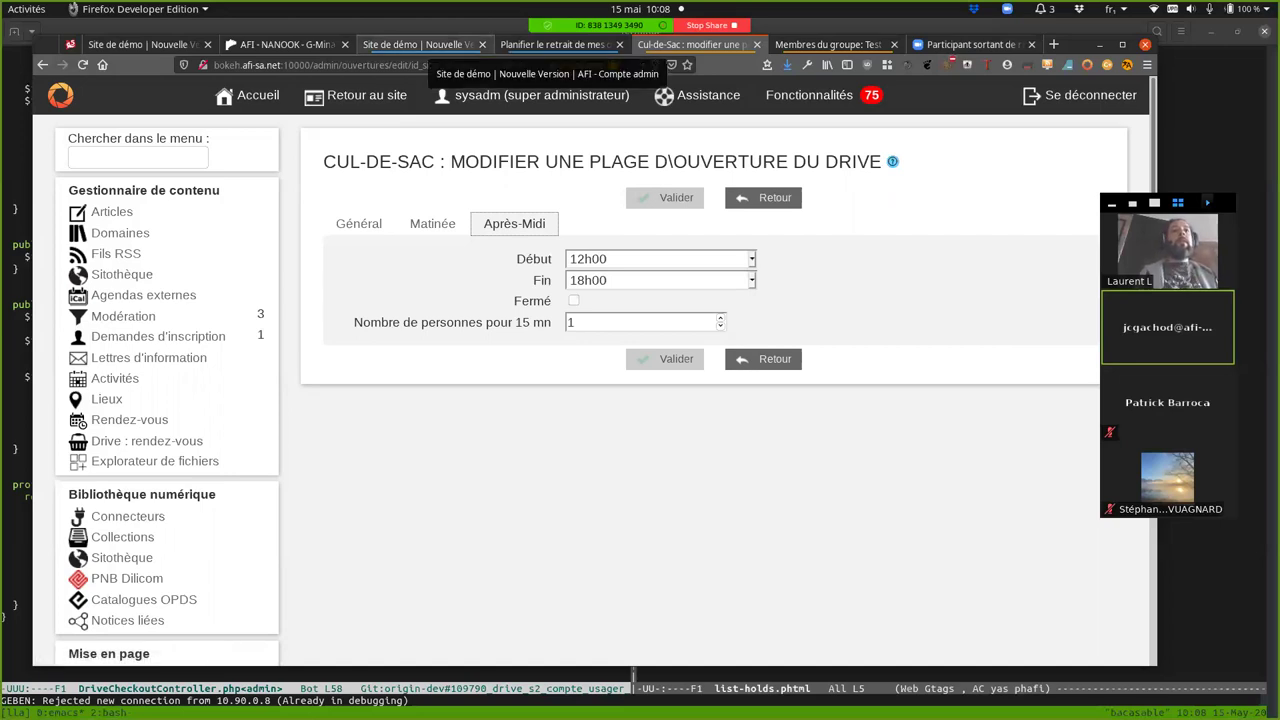
pyautogui.click(430, 44)
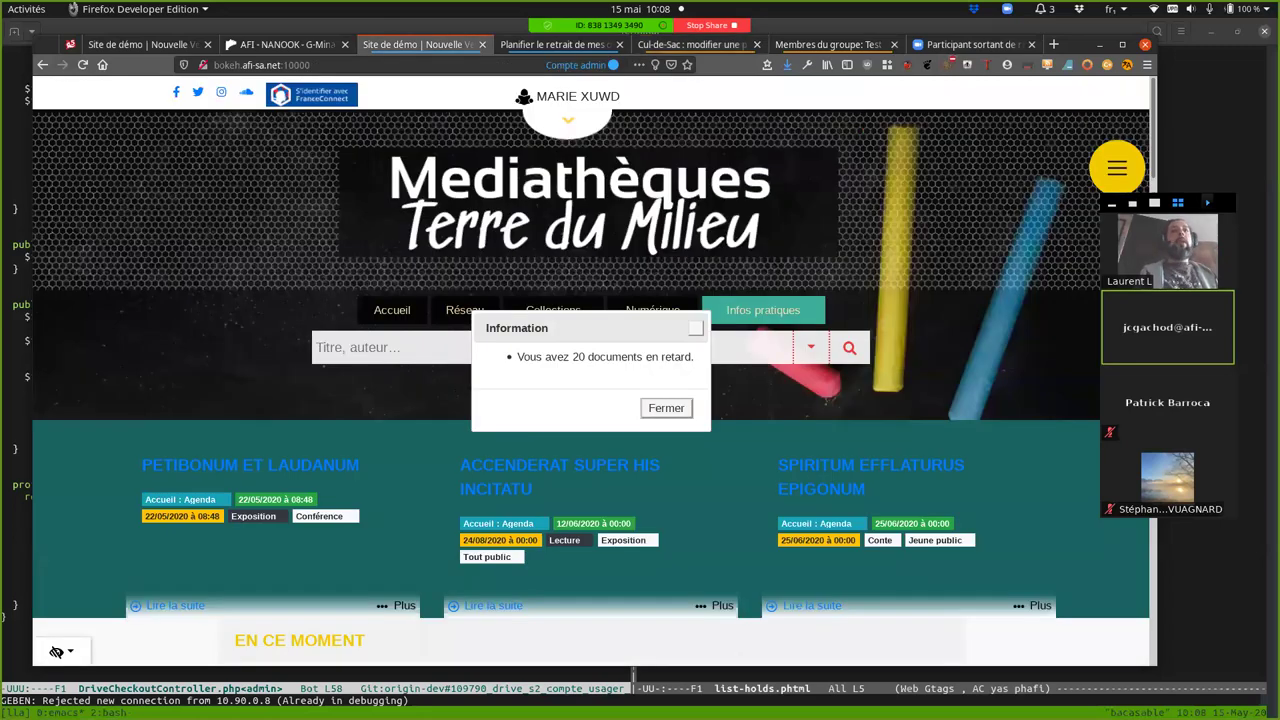
# Reload the portal and go to /drive-checkout/plan to browse the Site de retrait list.
pyautogui.click(262, 65)
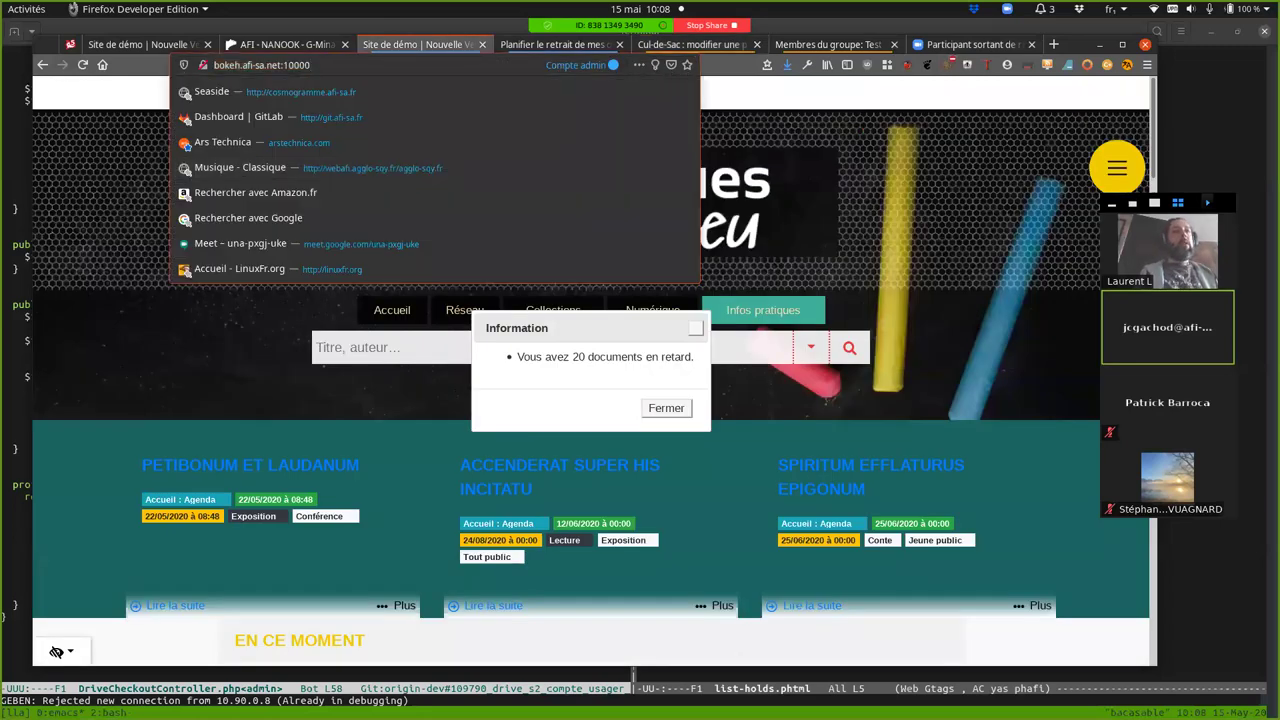
pyautogui.press('Return')
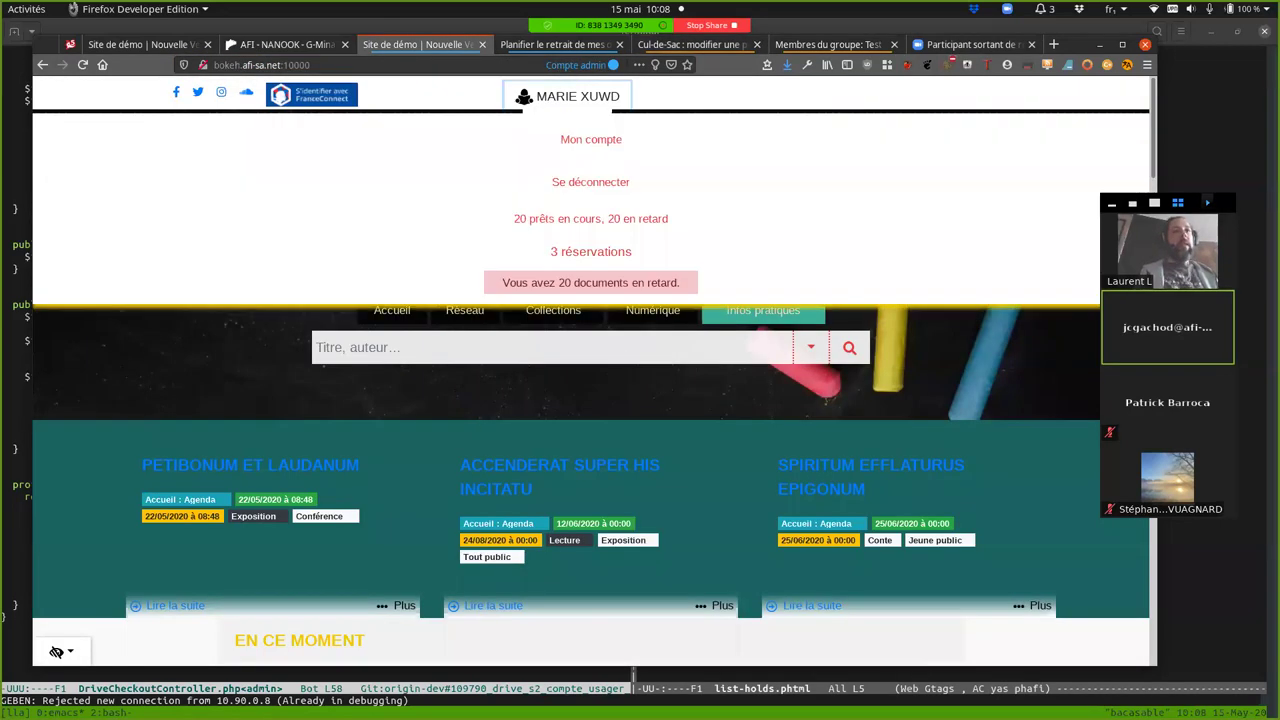
pyautogui.click(262, 65)
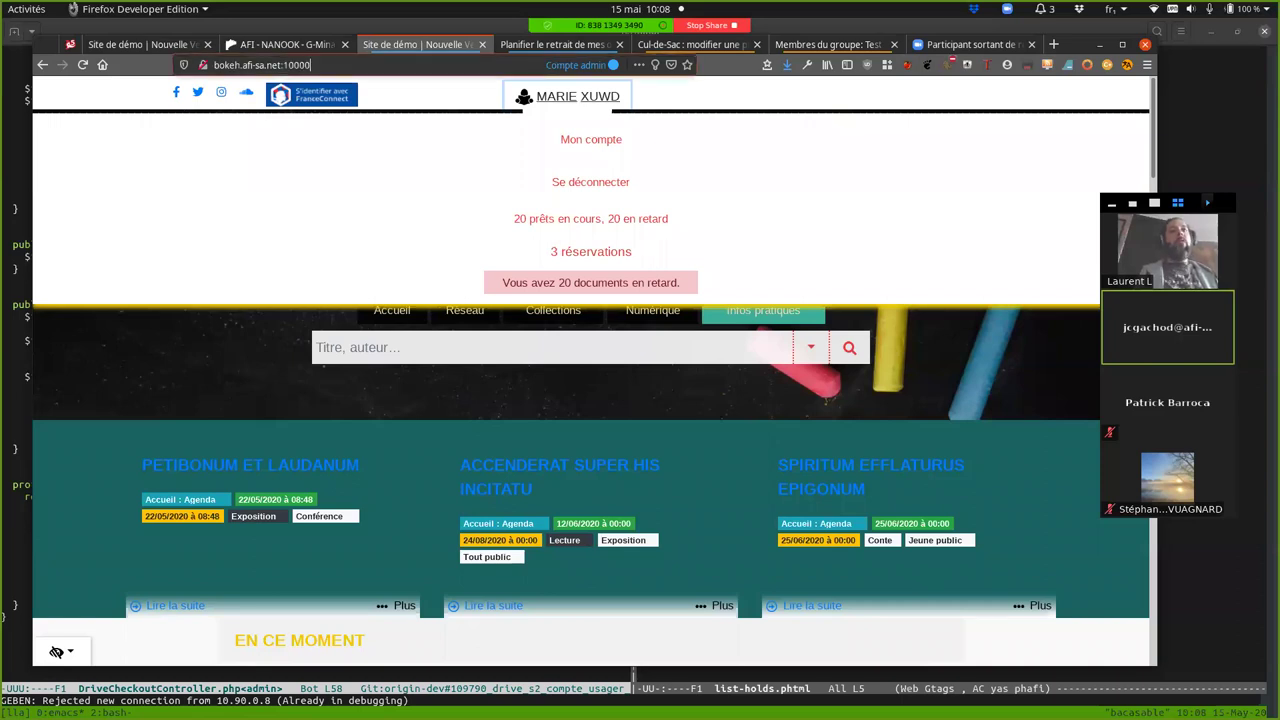
pyautogui.write('/drive-checkout/')
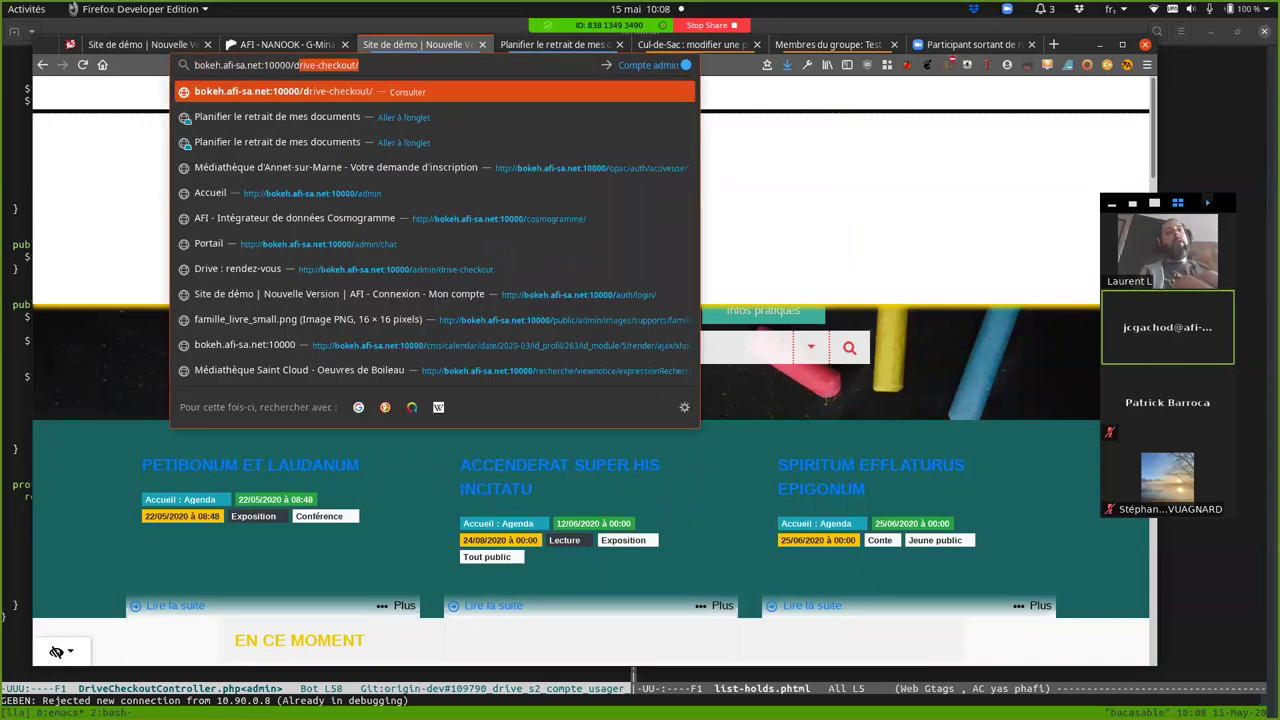
pyautogui.write('plan')
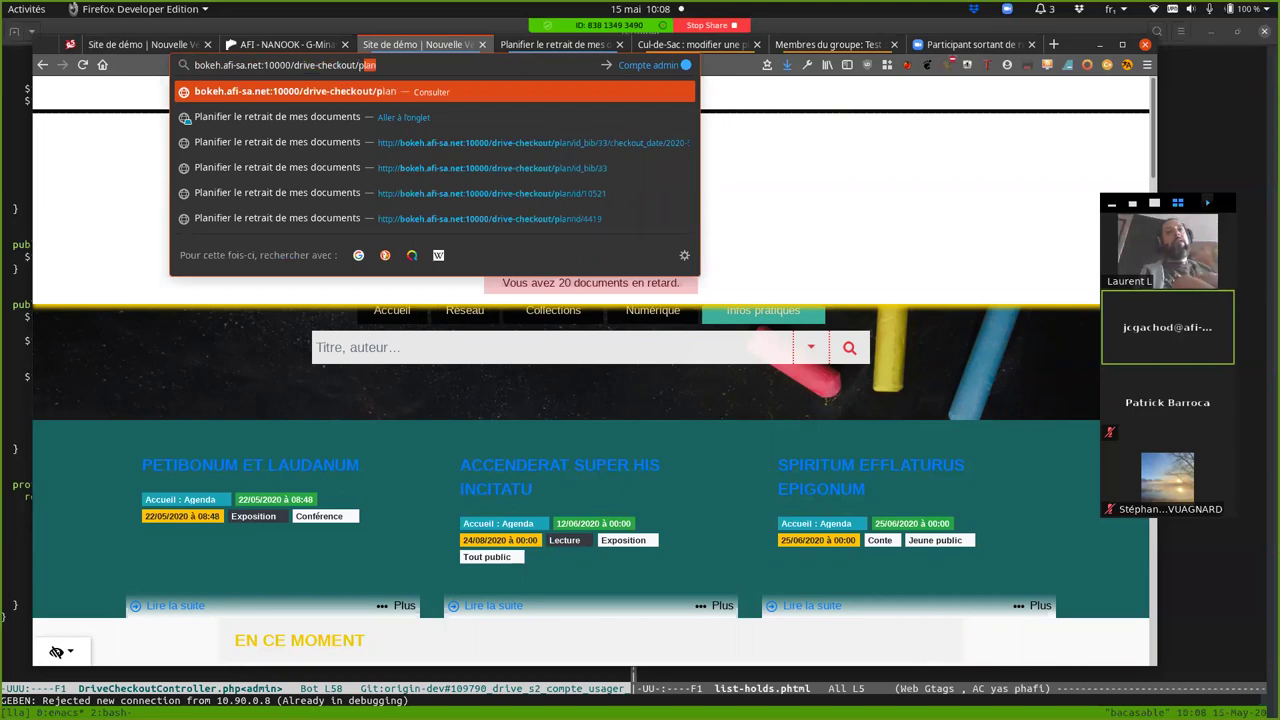
pyautogui.press('Return')
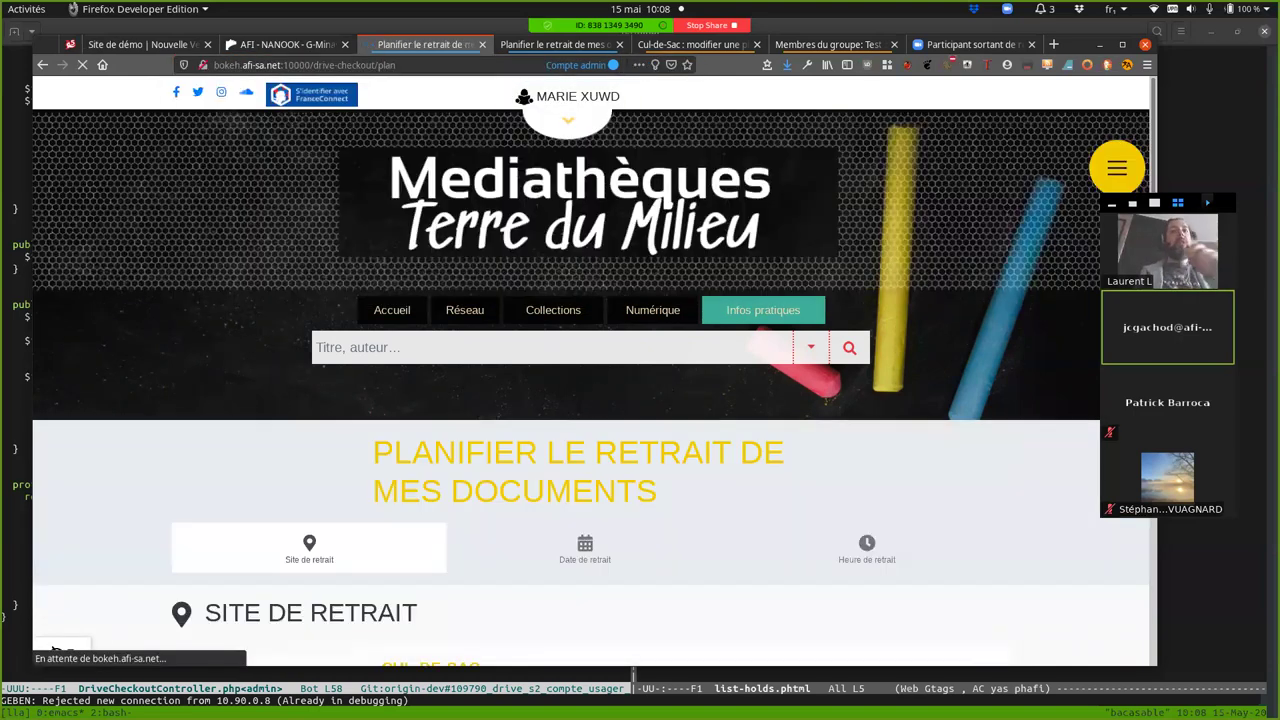
pyautogui.scroll(-3, 594, 400)
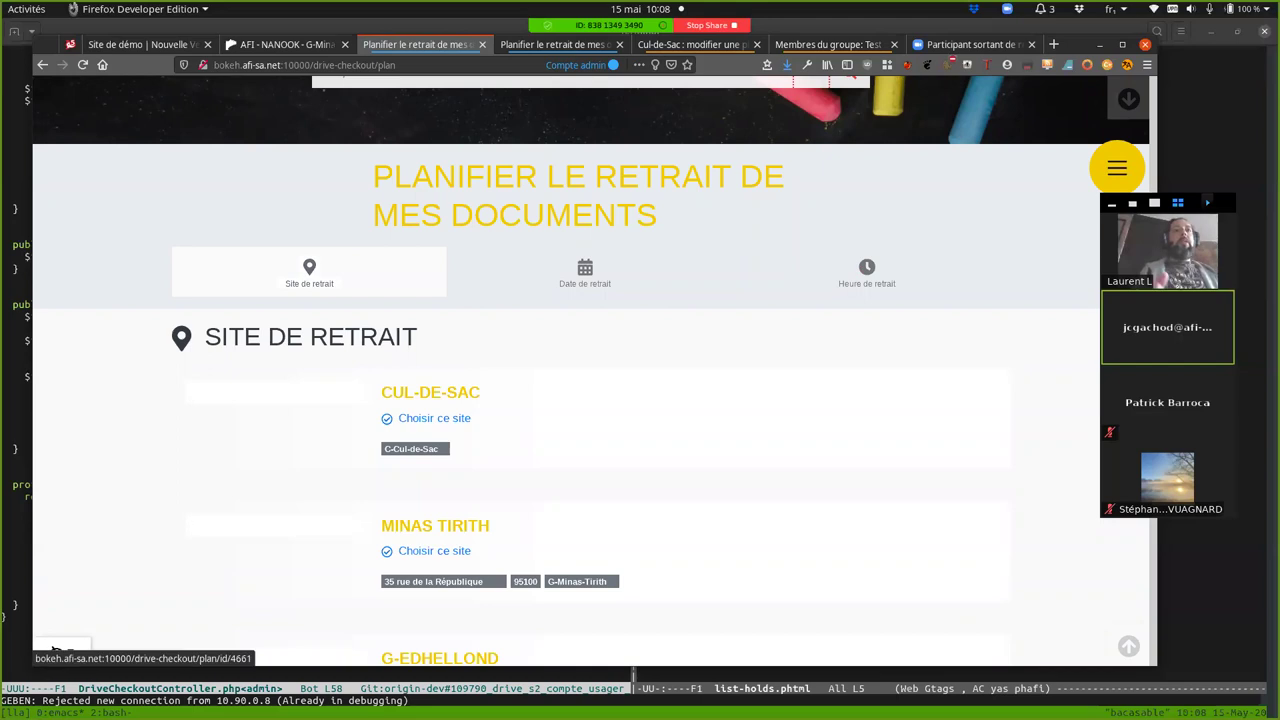
pyautogui.scroll(3, 55, 650)
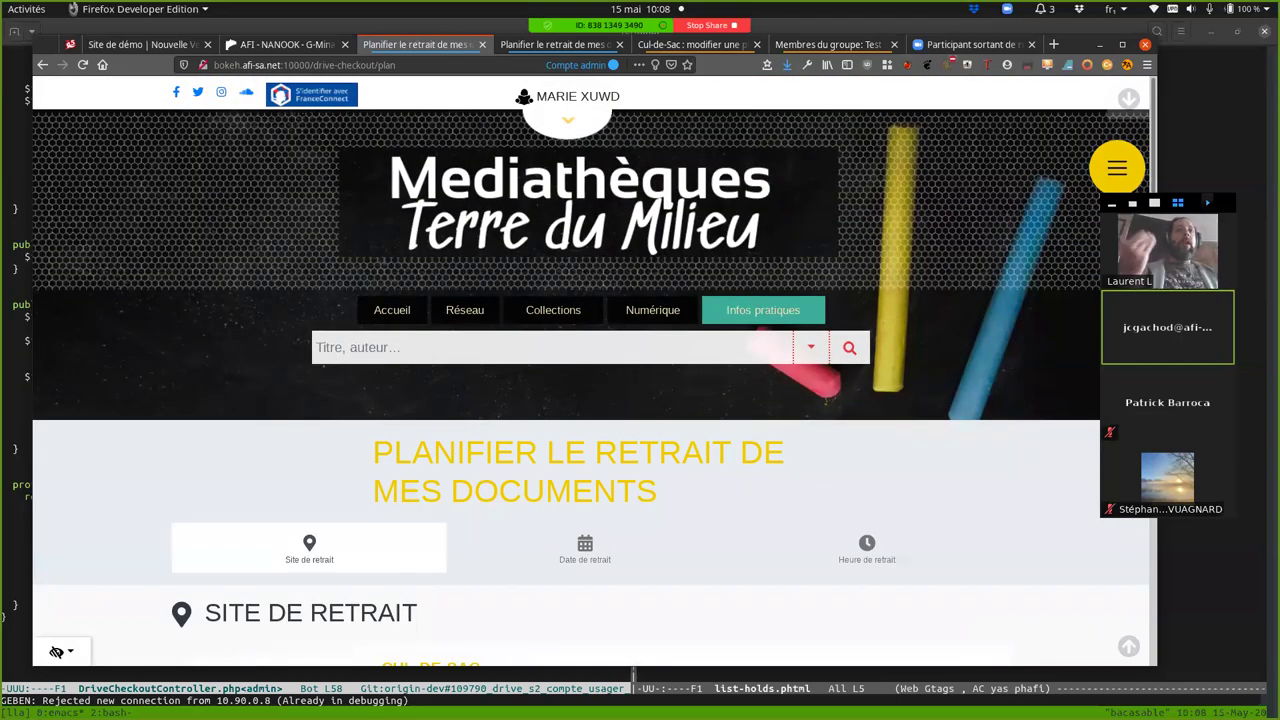
pyautogui.scroll(-3, 56, 651)
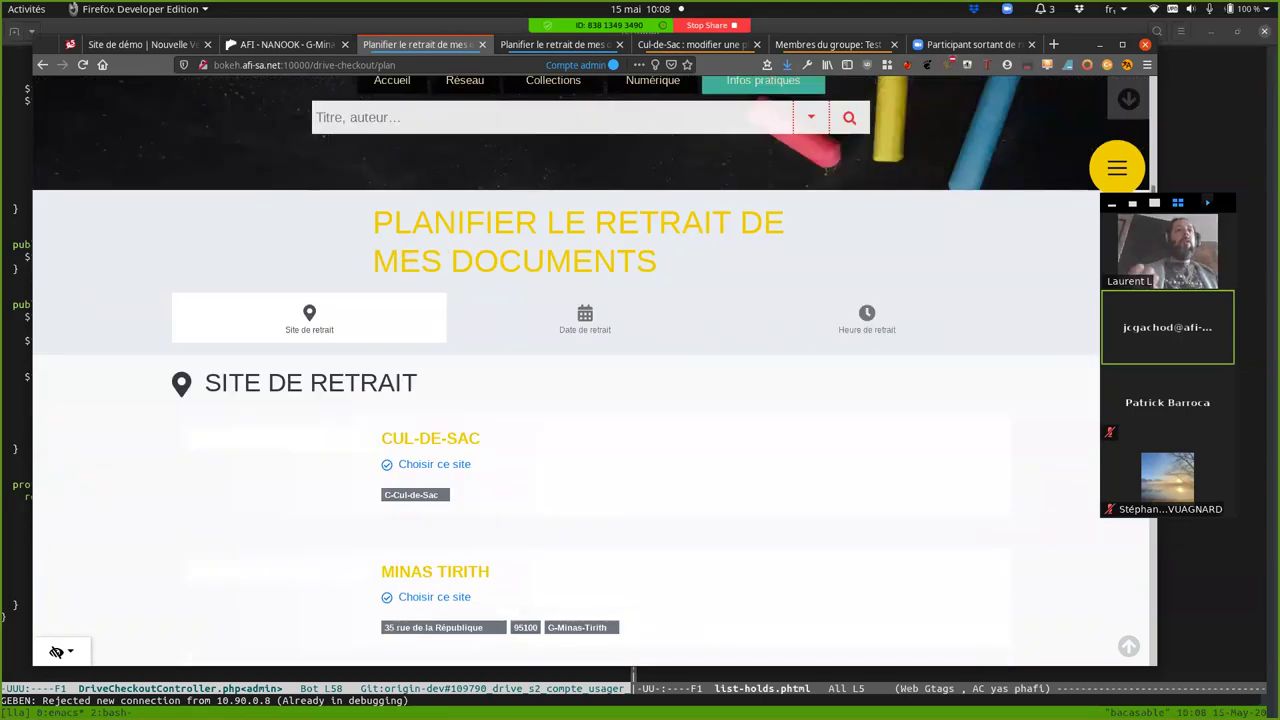
pyautogui.scroll(-3, 56, 651)
pyautogui.scroll(-3, 56, 651)
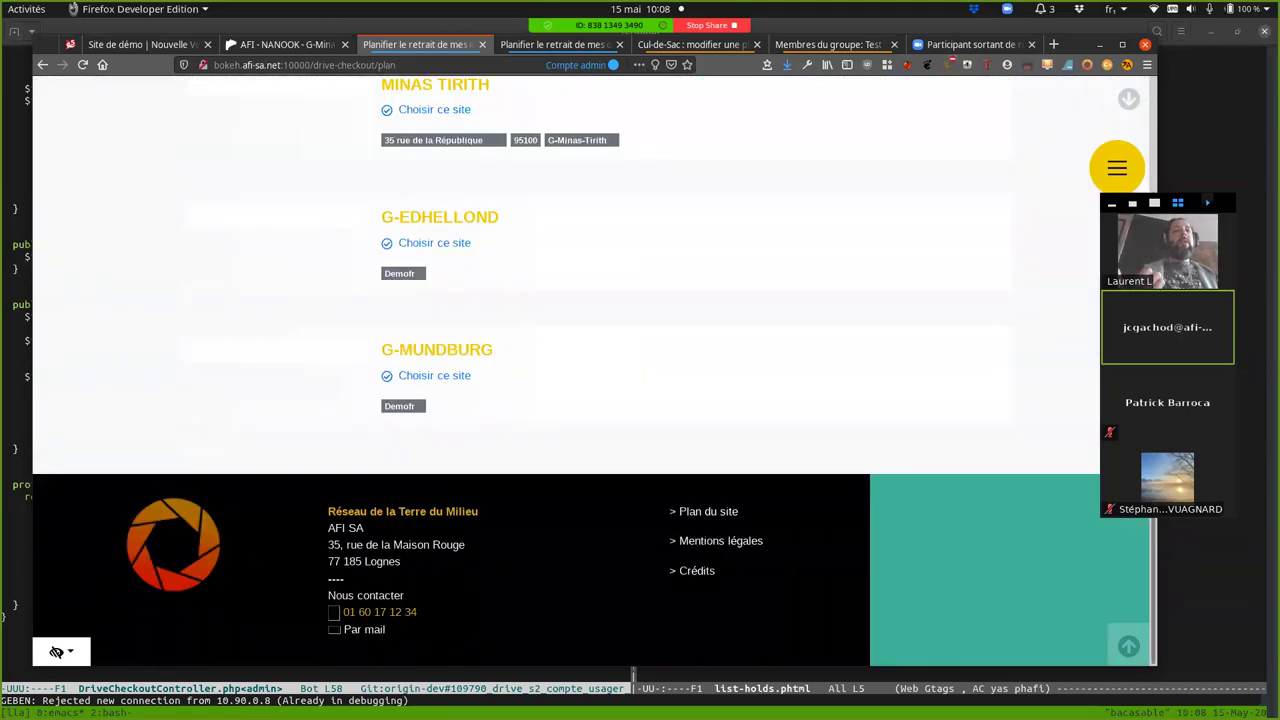
pyautogui.scroll(4, 56, 651)
pyautogui.scroll(-1, 56, 651)
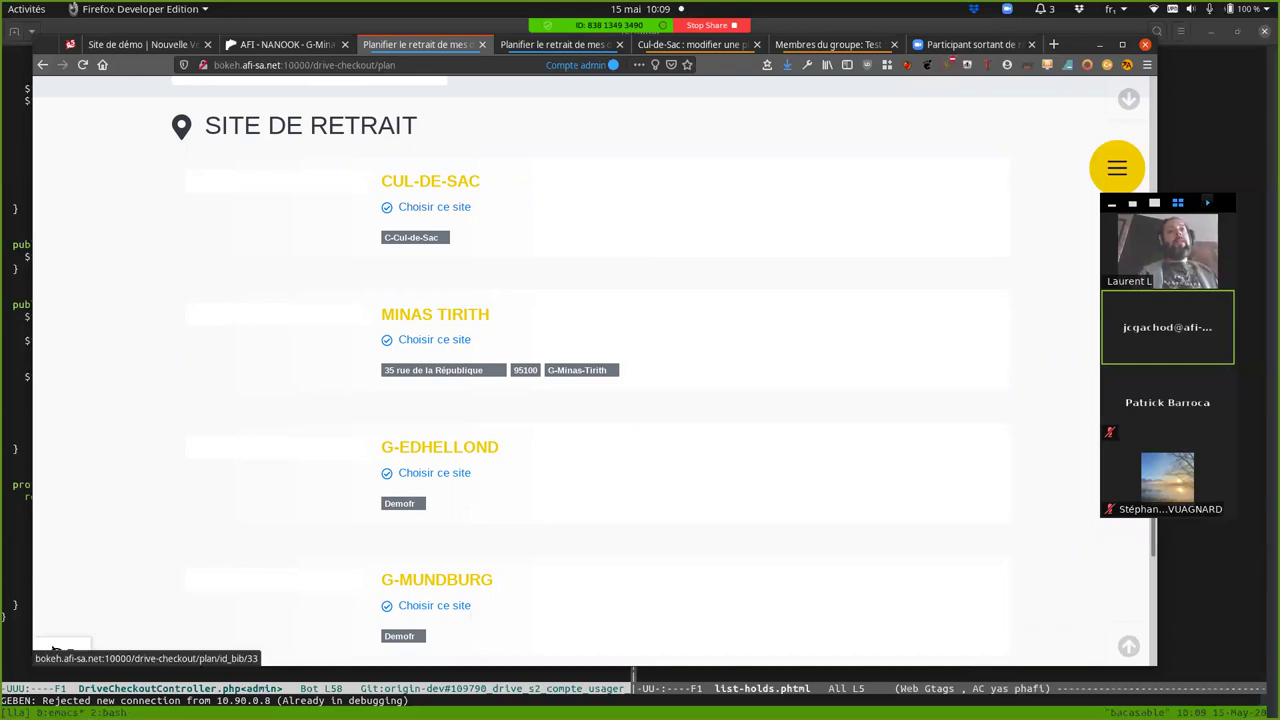
# Choose Cul-de-Sac as pickup site and le lundi 18 mai as date, then list available hours.
pyautogui.click(434, 207)
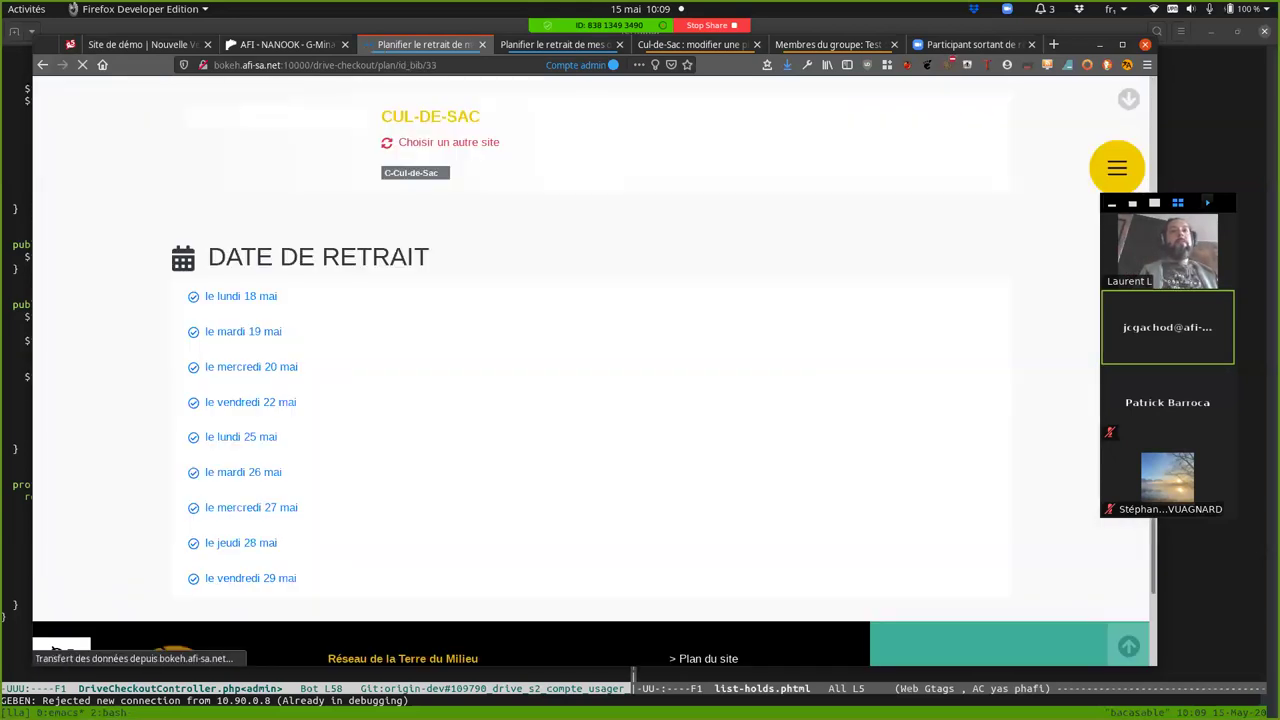
pyautogui.click(241, 296)
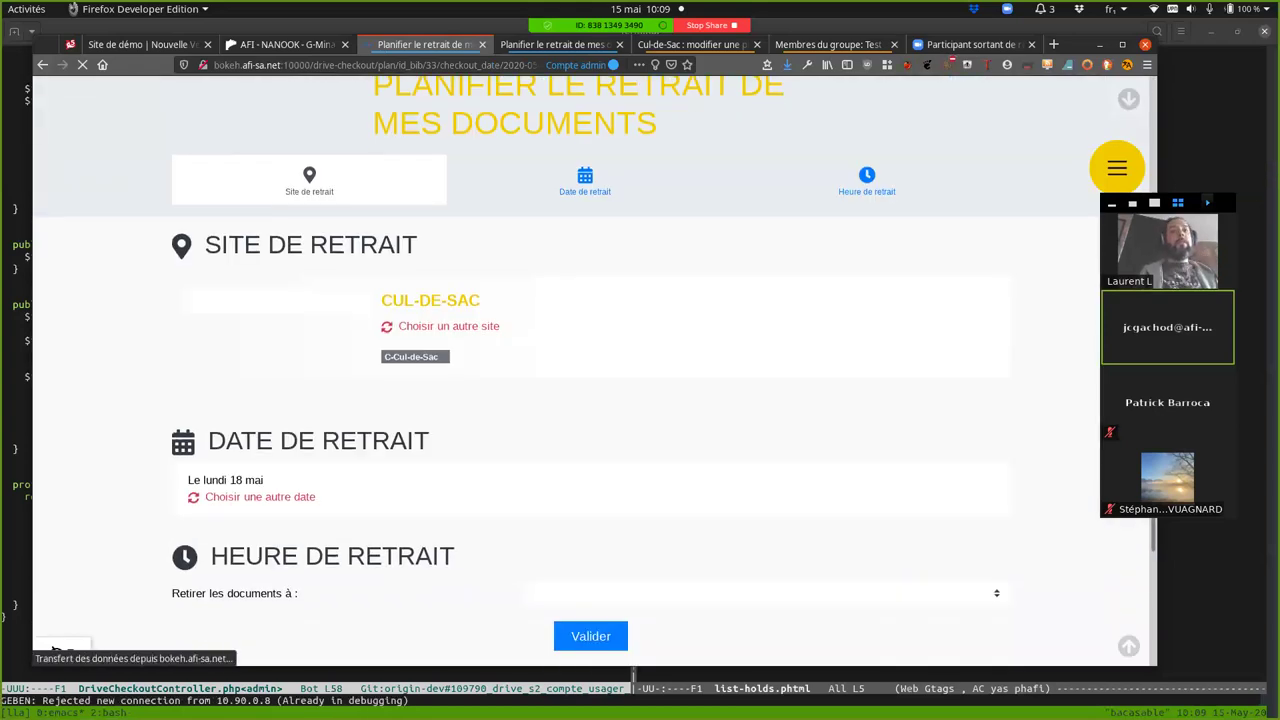
pyautogui.scroll(-3, 765, 378)
pyautogui.click(765, 378)
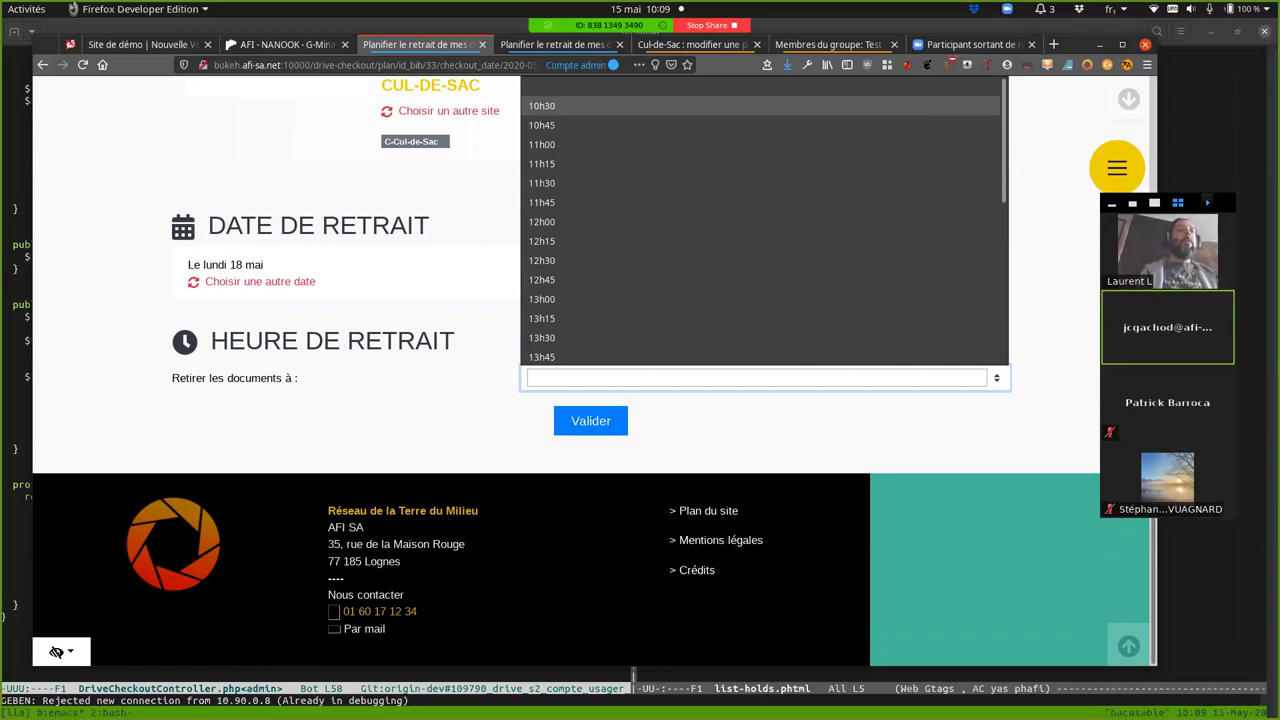
pyautogui.scroll(3, 590, 350)
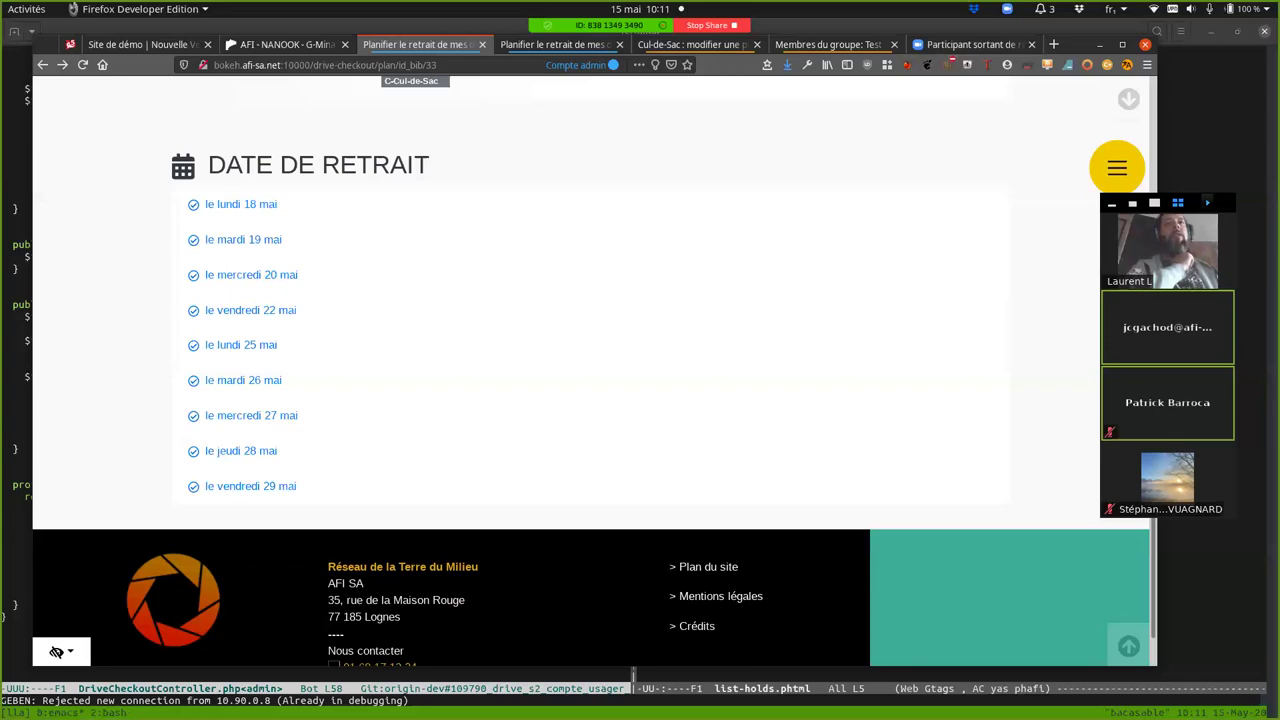
# Select 'drive-checkout' in the address, cancel the edit, and switch to the AFI - NANOOK tab.
pyautogui.scroll(5, 590, 370)
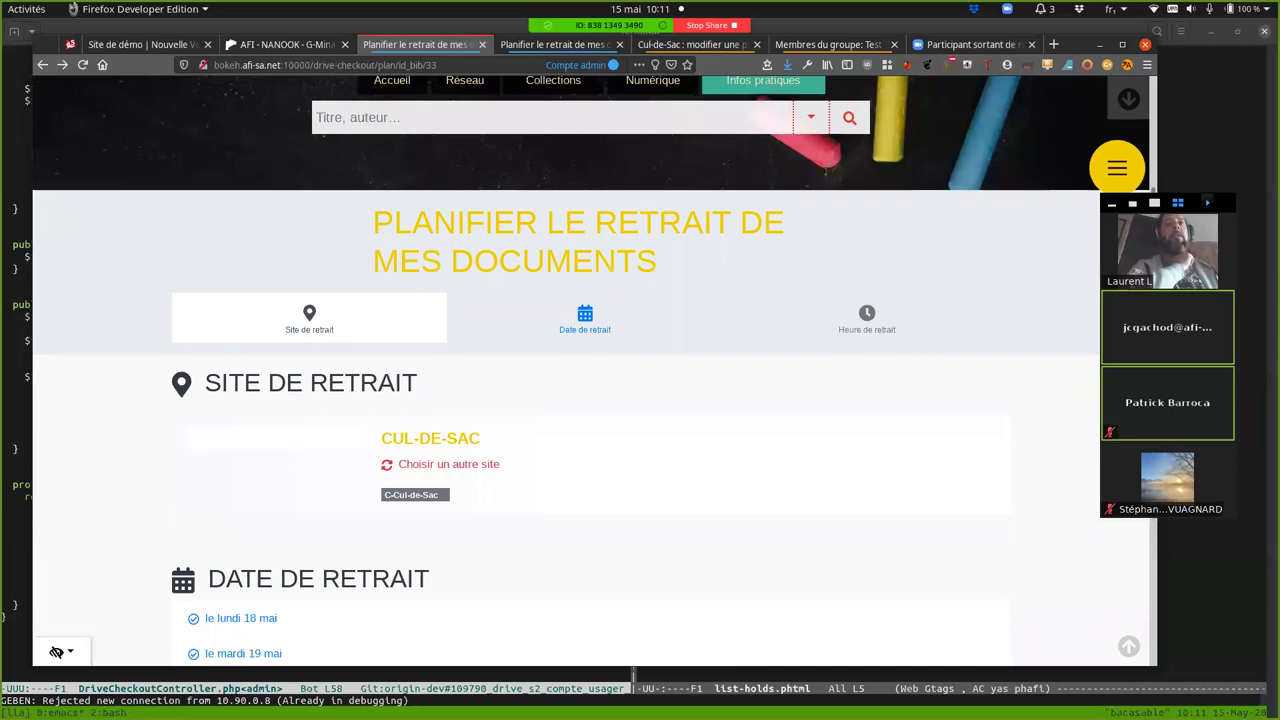
pyautogui.click(313, 65)
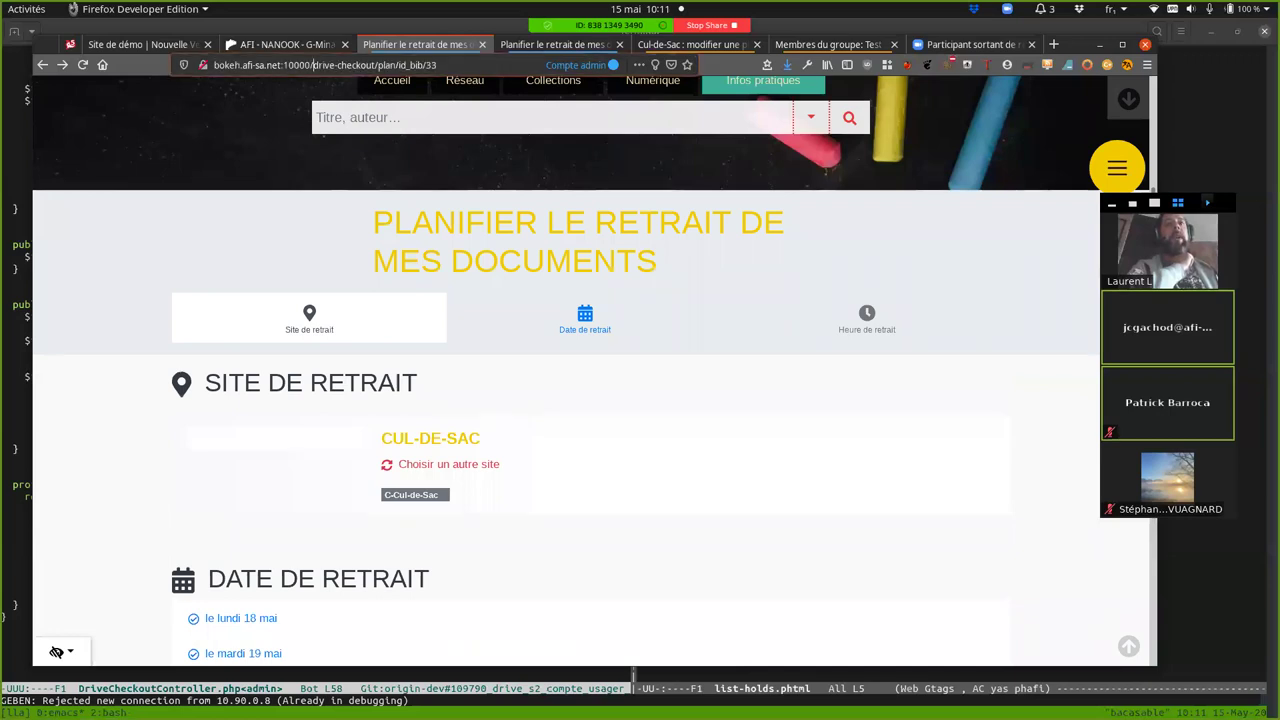
pyautogui.moveTo(313, 65); pyautogui.dragTo(372, 65)
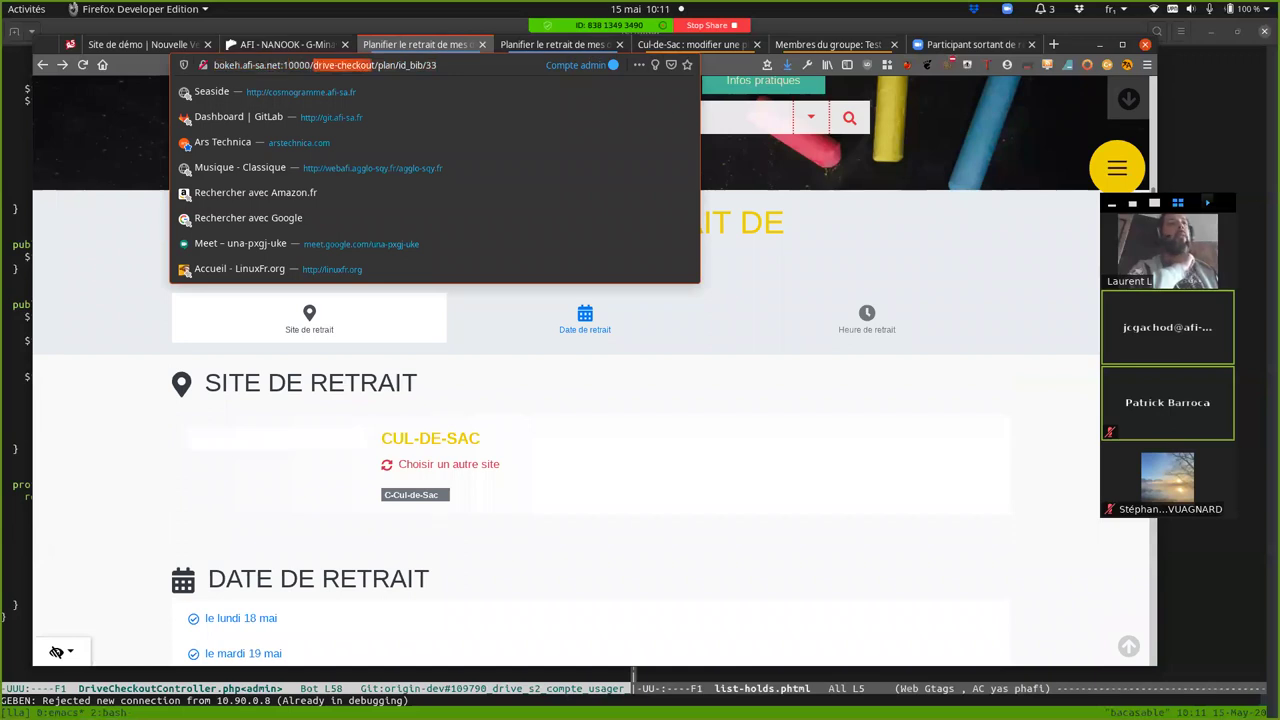
pyautogui.press('Escape')
pyautogui.scroll(3, 590, 400)
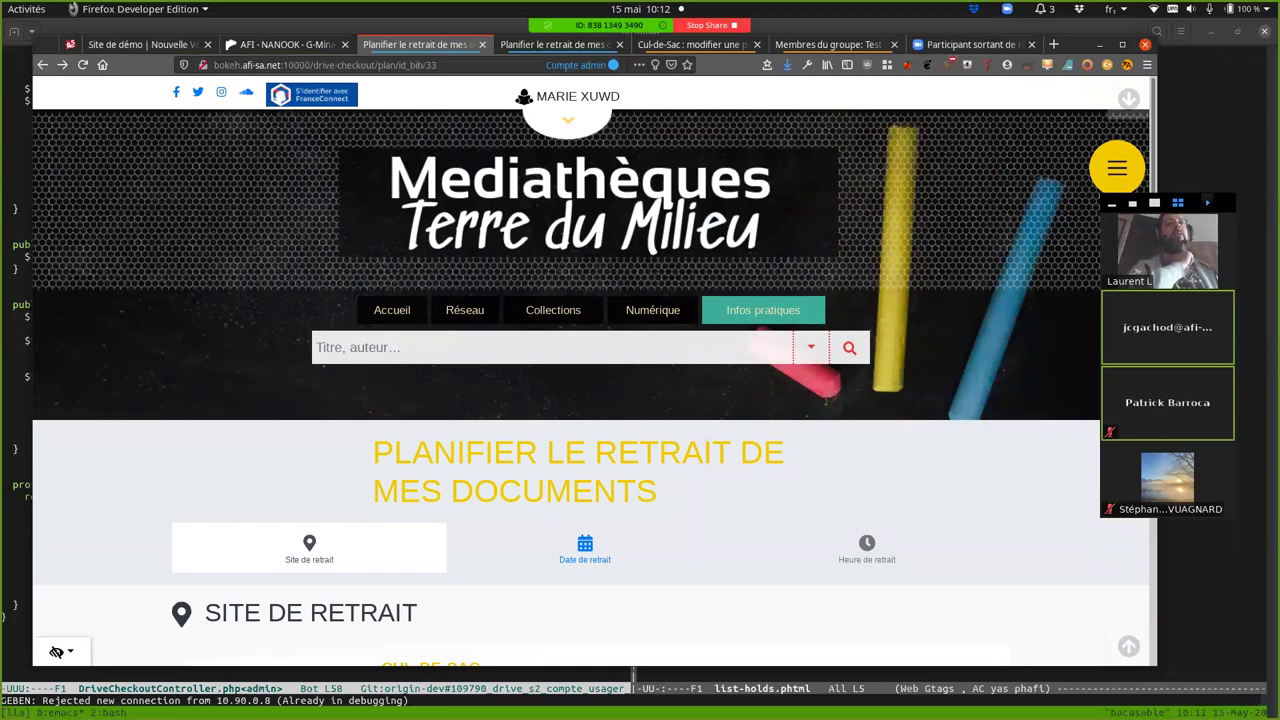
pyautogui.hotkey('ctrl', '1')
pyautogui.hotkey('ctrl', '2')
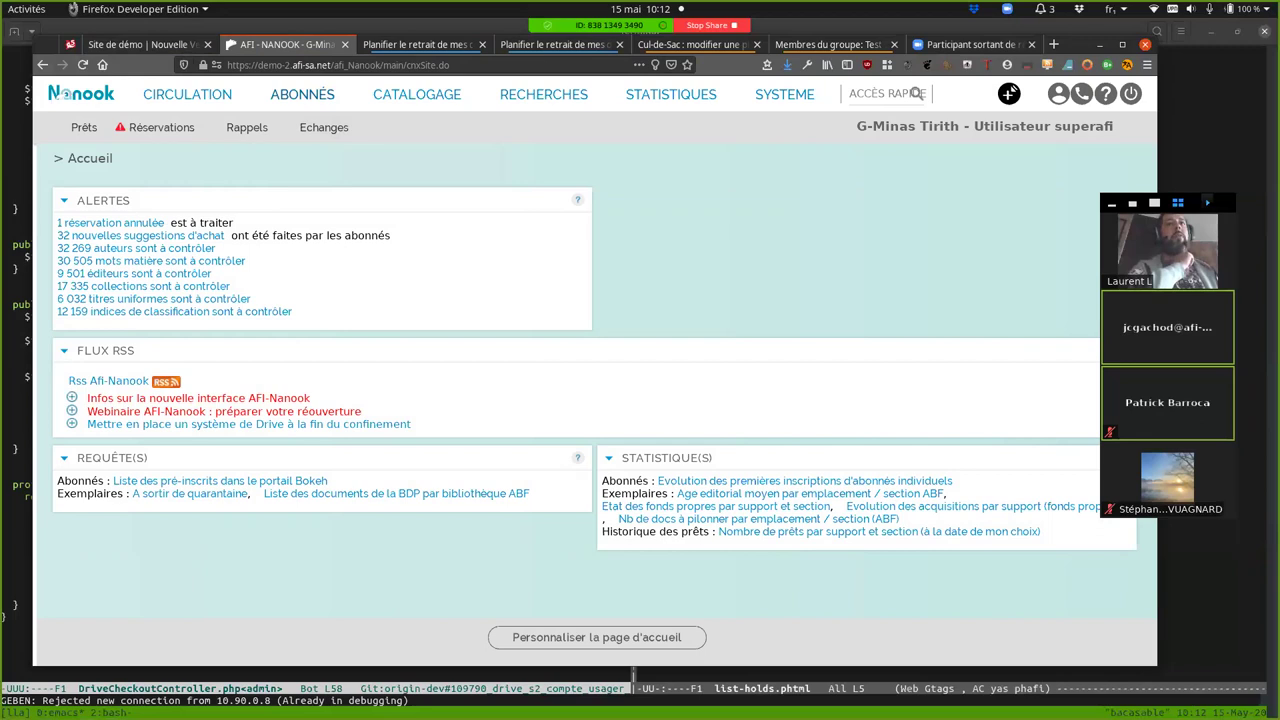
# Open the Circulation list of all reservations.
pyautogui.moveTo(161, 127)
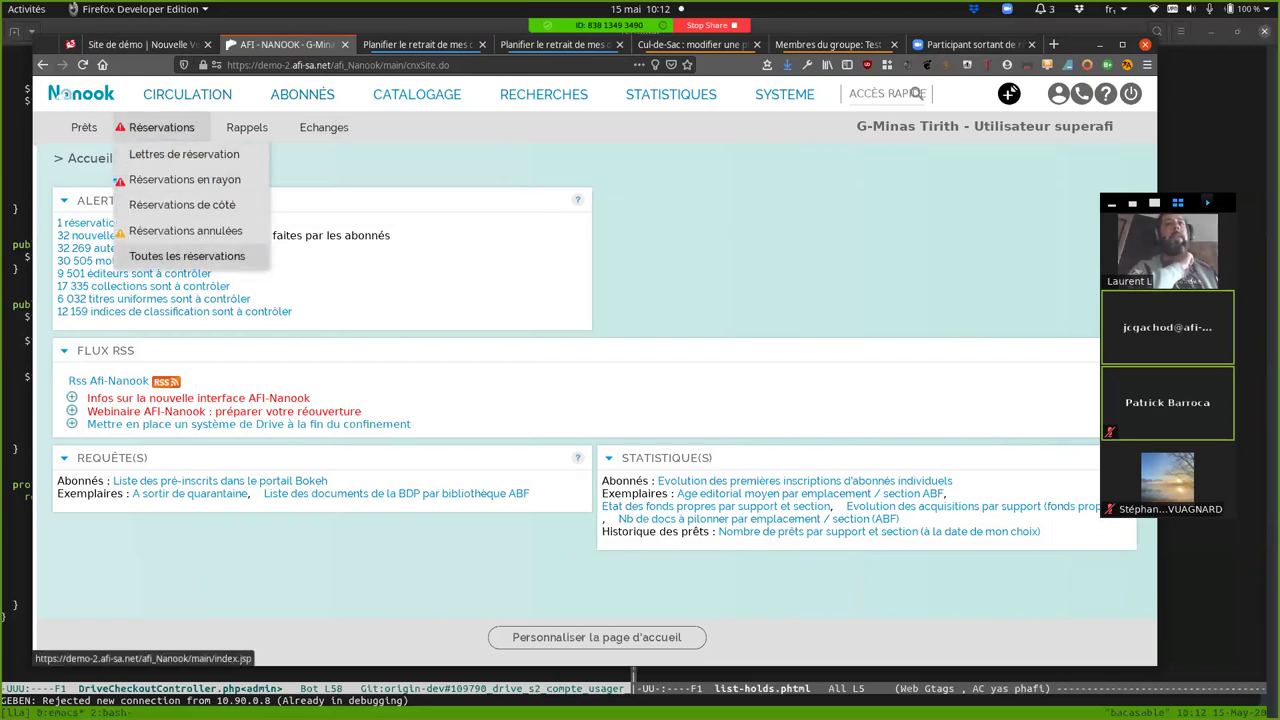
pyautogui.click(116, 256)
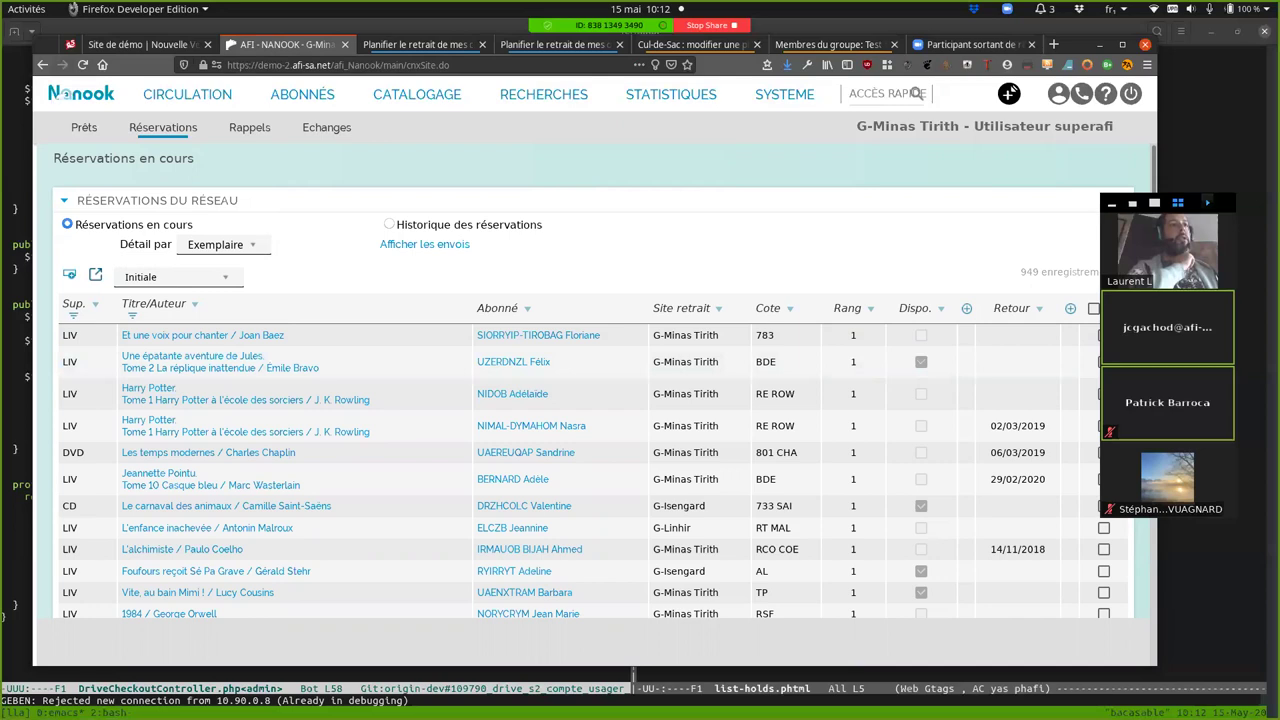
pyautogui.moveTo(1012, 92); pyautogui.dragTo(979, 94)
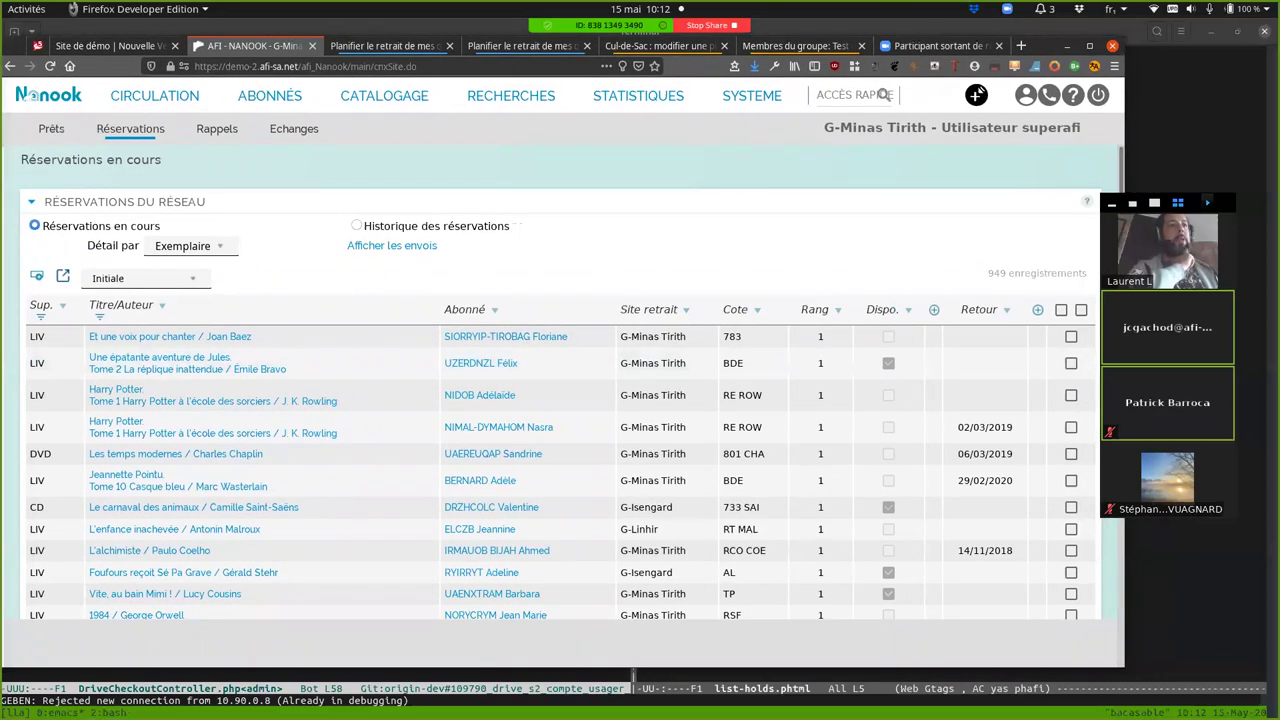
# Open the 68 Réservations en rayon list and dismiss the site-filter prompt.
pyautogui.press('space')
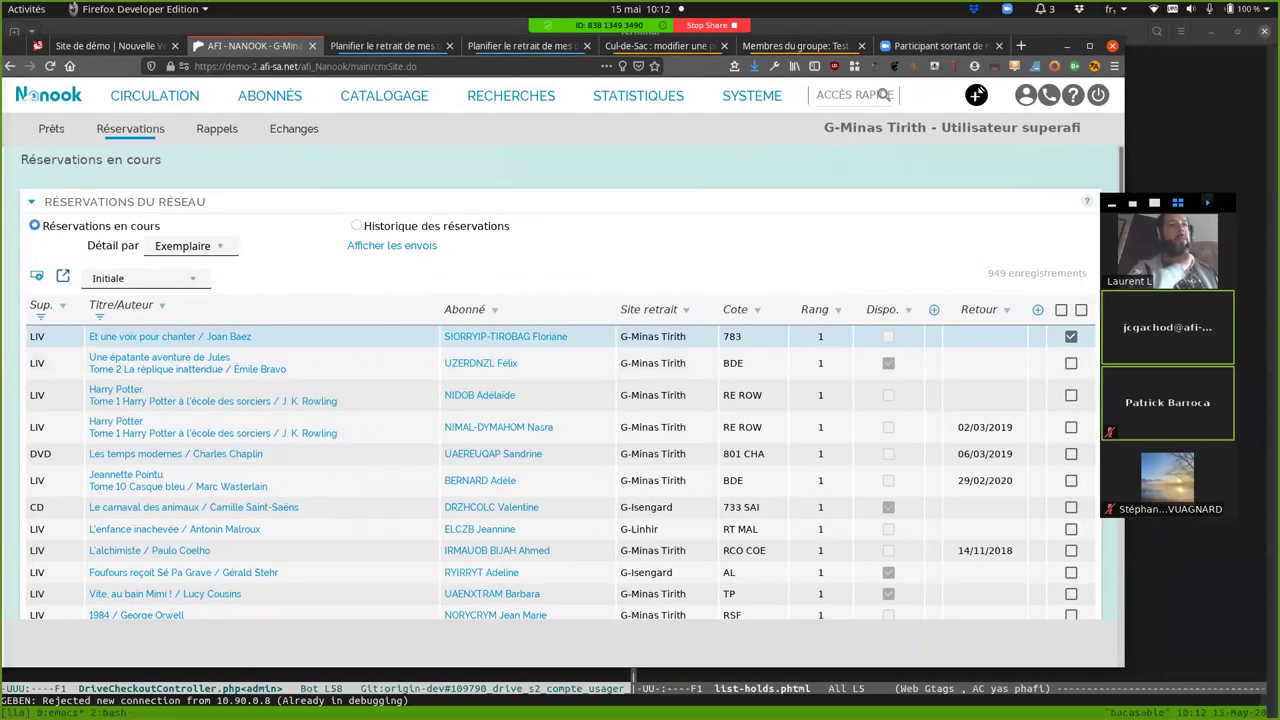
pyautogui.press('space')
pyautogui.hotkey('shift', 'Tab')
pyautogui.hotkey('shift', 'Tab')
pyautogui.hotkey('shift', 'Tab')
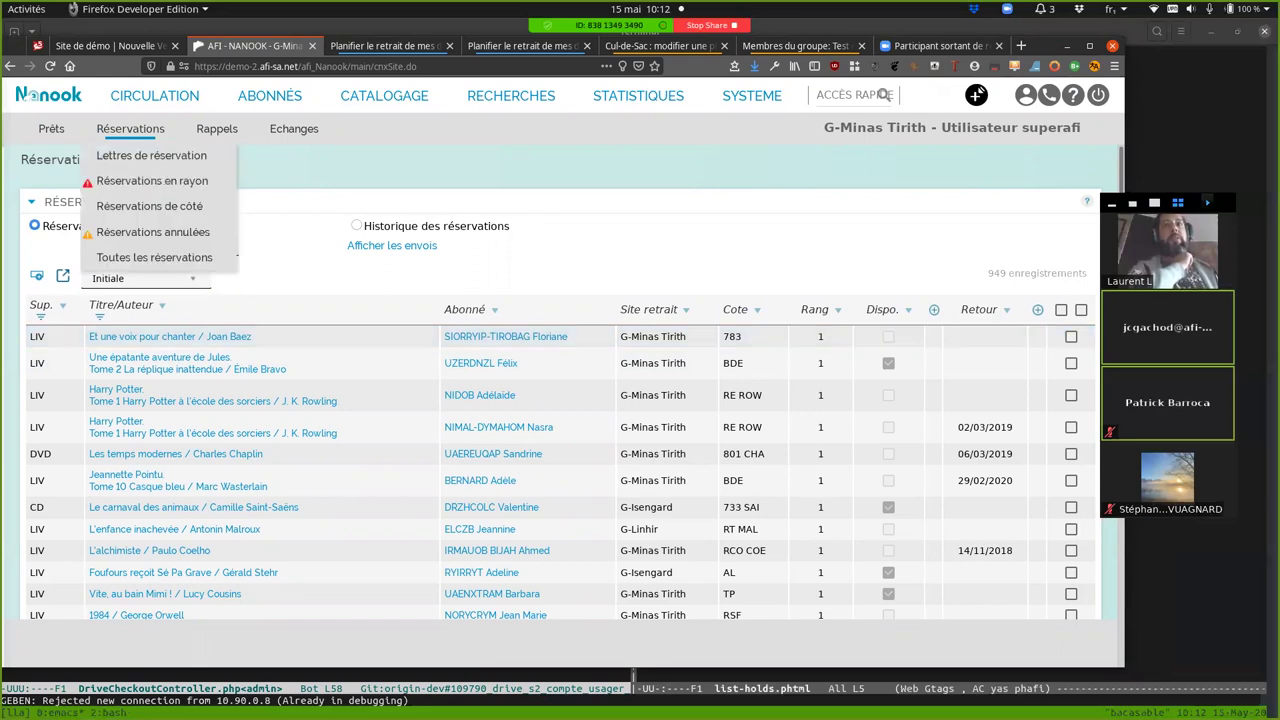
pyautogui.press('Tab')
pyautogui.press('Tab')
pyautogui.press('Return')
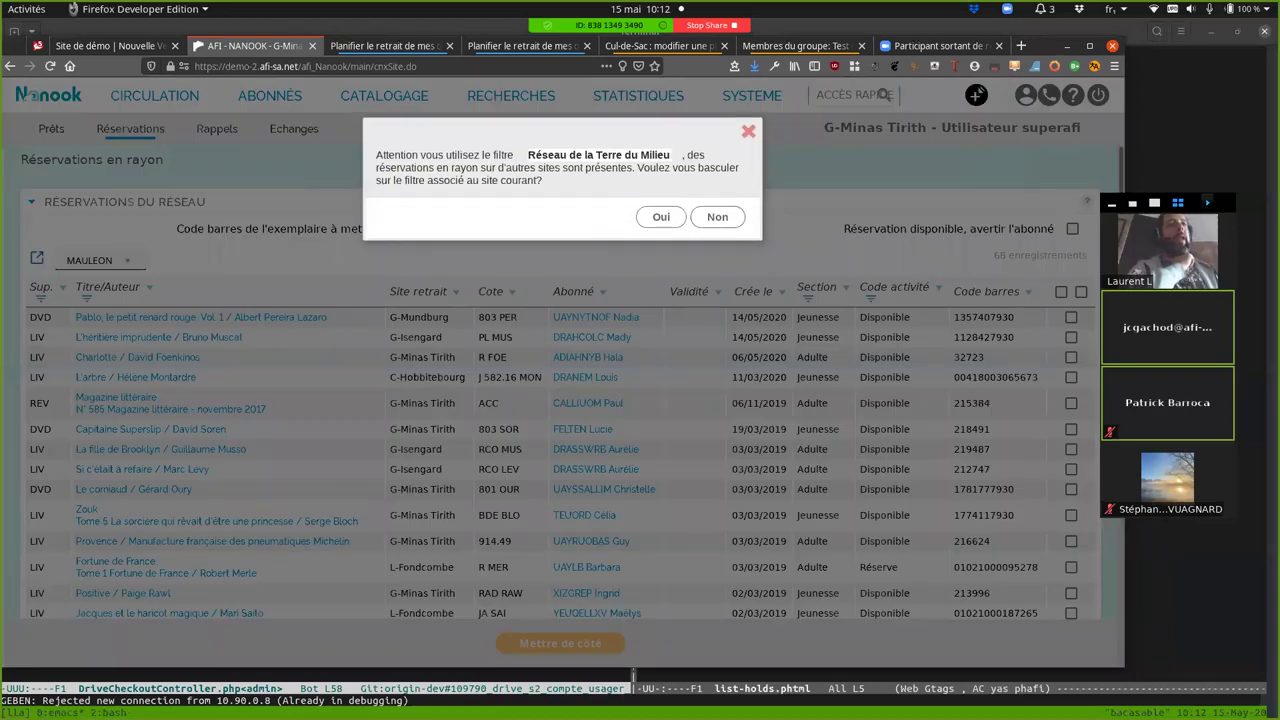
pyautogui.press('Return')
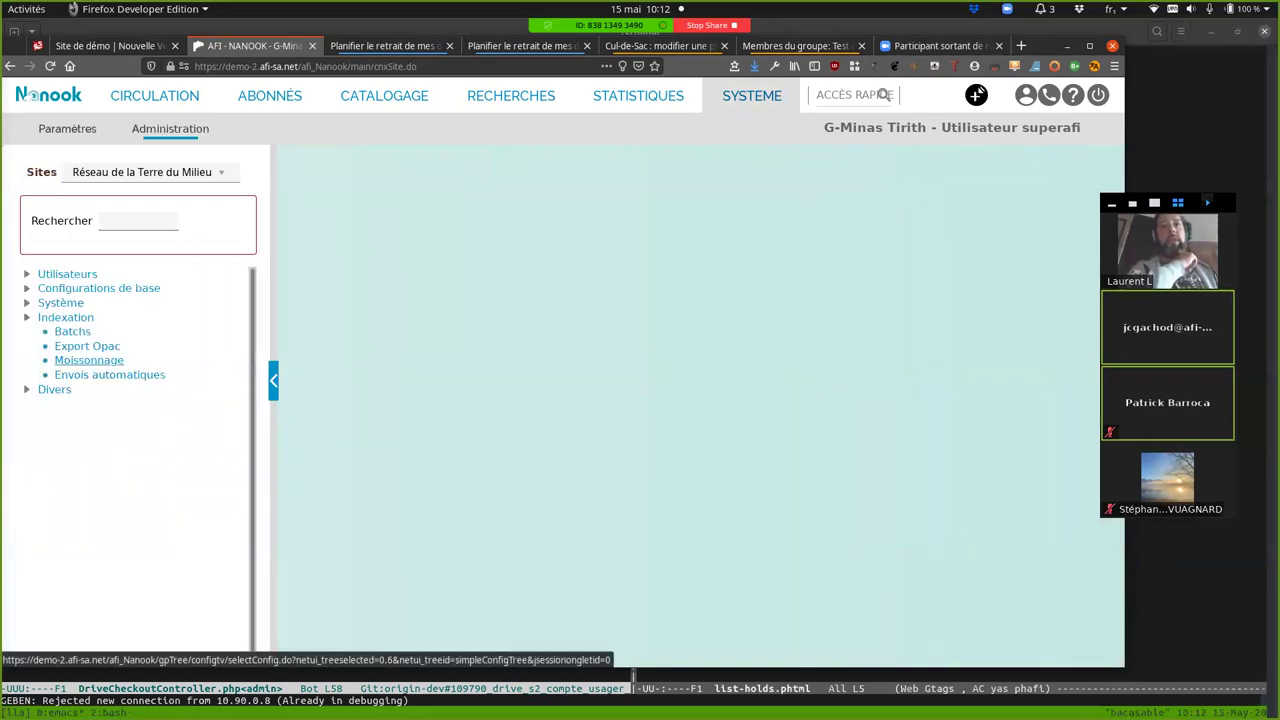
# Search 'fu' for Docs Fusions and show Mail de réservation under Réseau de la Terre du Milieu's Lettre de réservation.
pyautogui.write('fu')
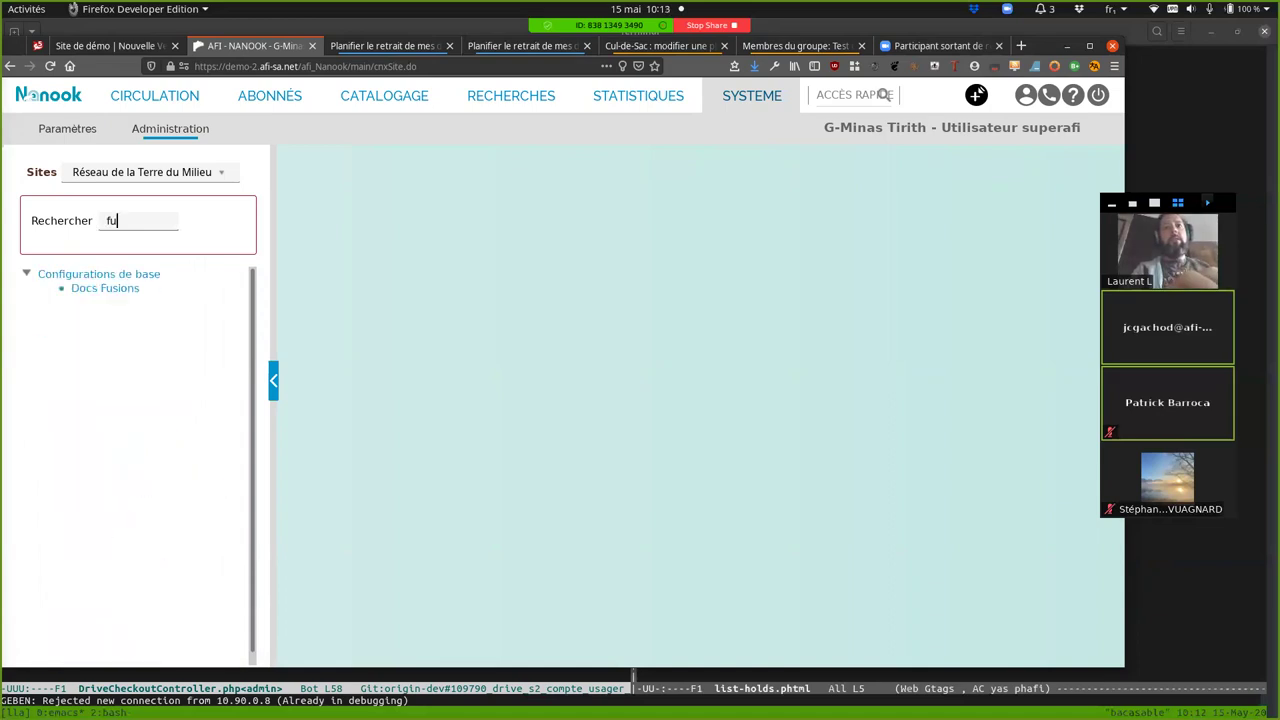
pyautogui.press('Return')
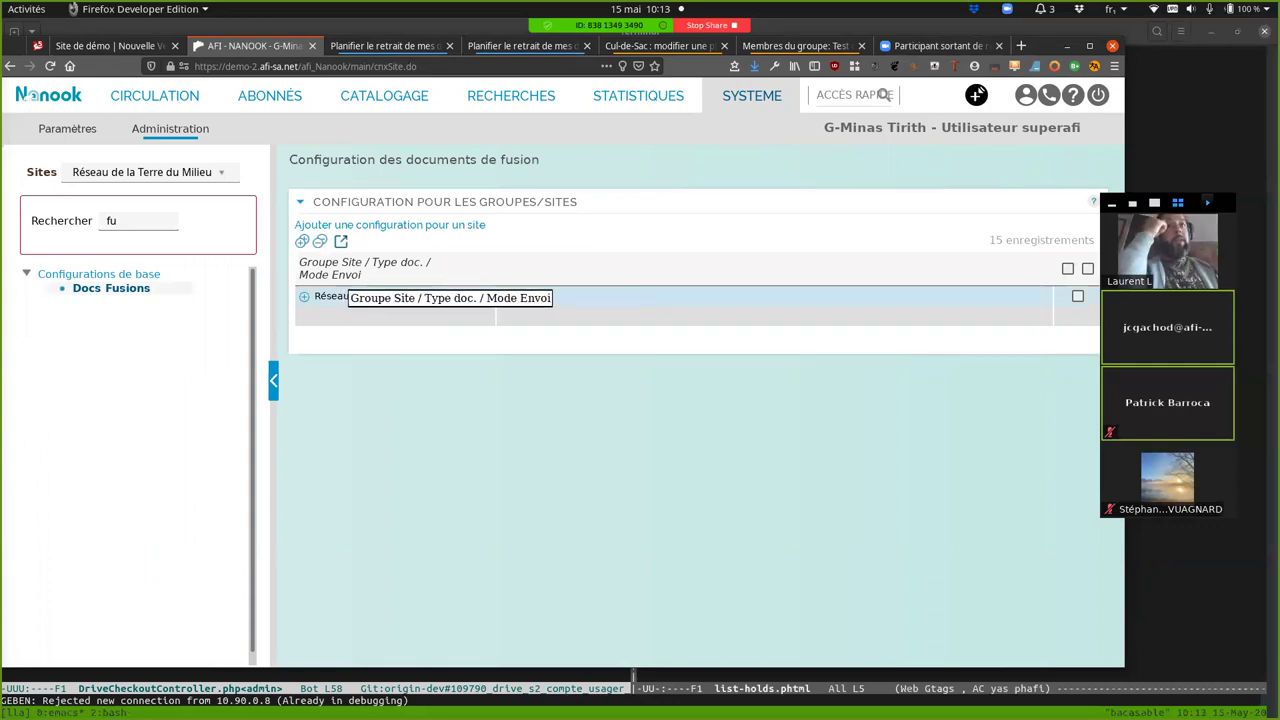
pyautogui.click(340, 296)
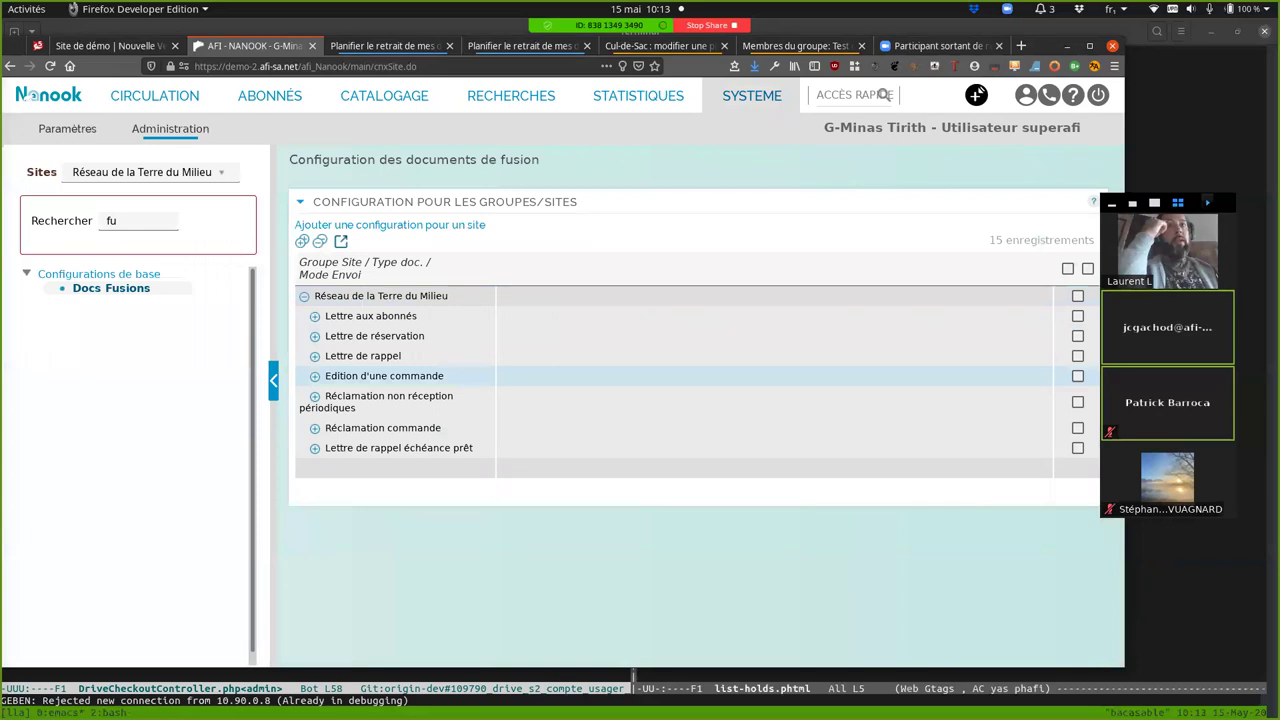
pyautogui.click(374, 336)
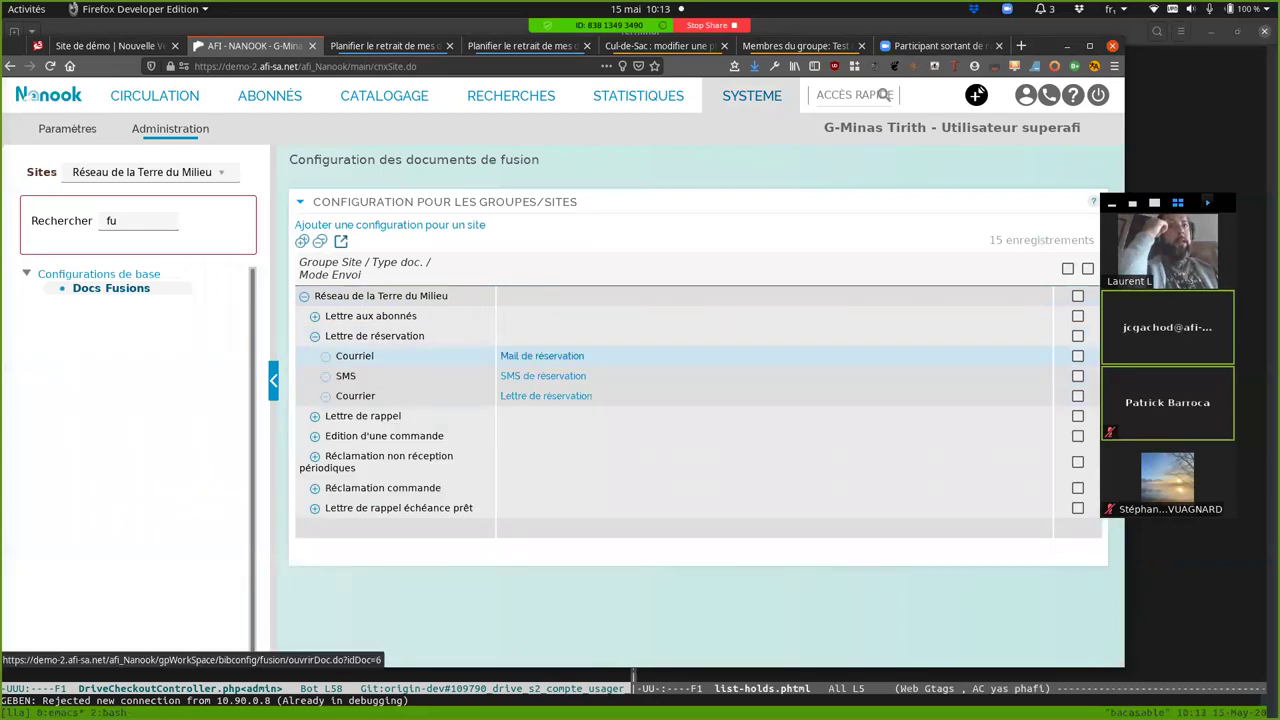
pyautogui.click(562, 356)
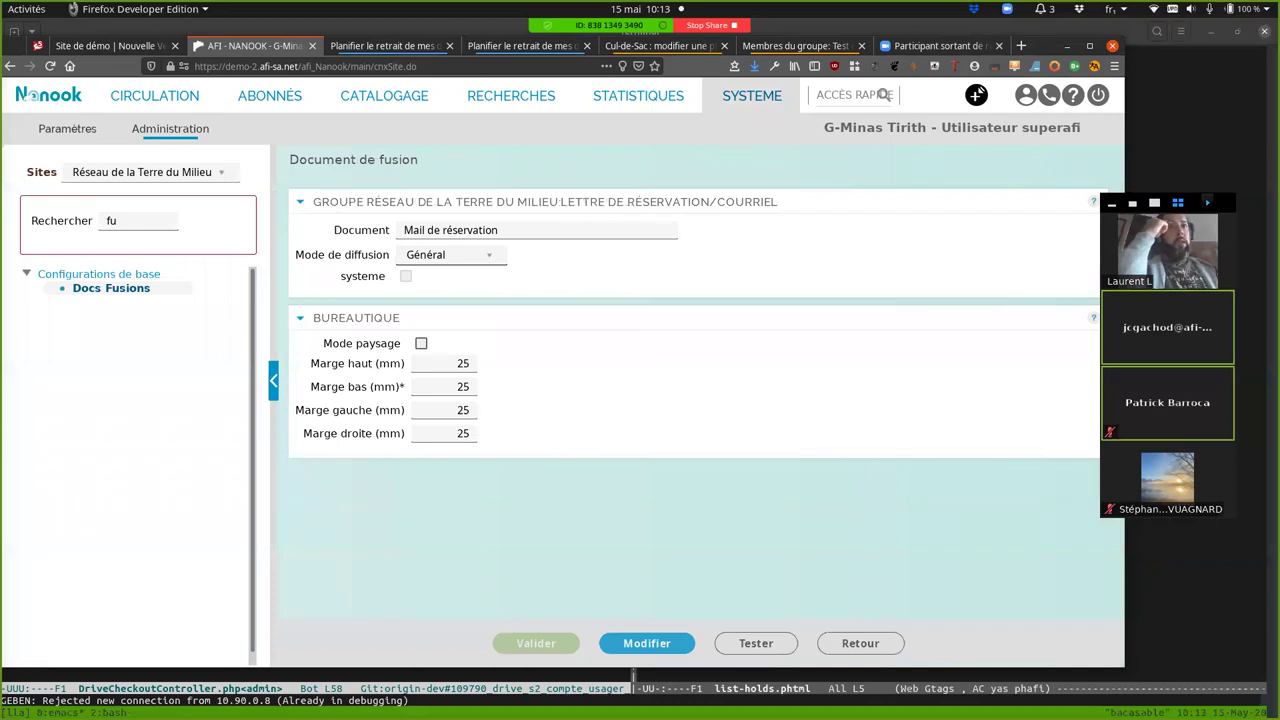
# Open AFI Nanook's Mail de réservation template, highlight its drive-checkout link, then return to the group members tab.
pyautogui.click(647, 643)
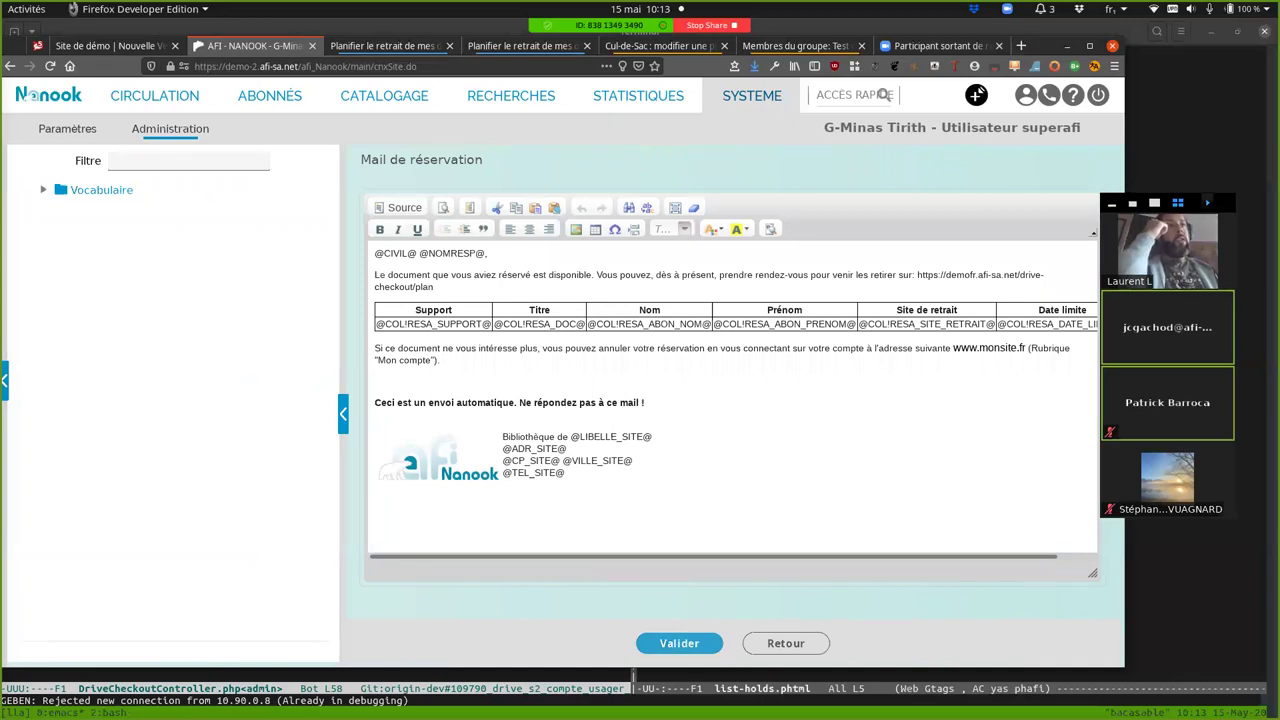
pyautogui.moveTo(915, 275); pyautogui.dragTo(434, 287)
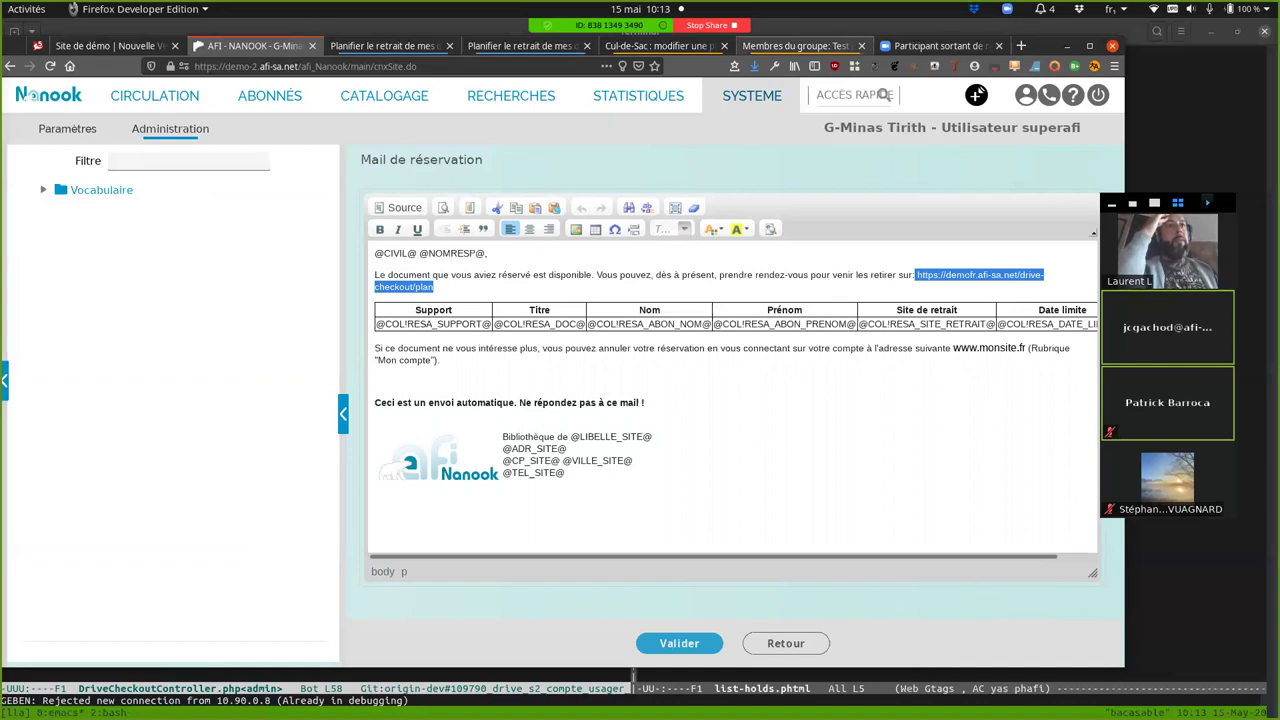
pyautogui.hotkey('ctrl', 'Tab')
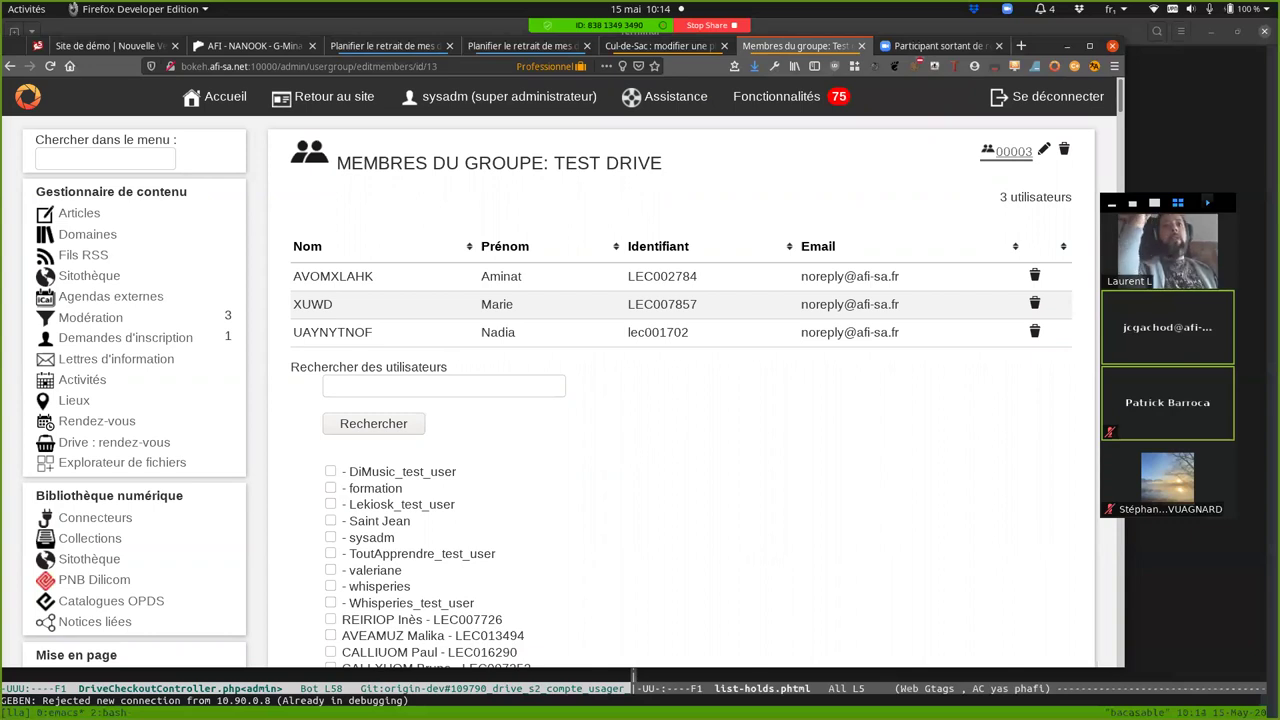
# Open the Drive : rendez-vous admin page listing Cul-de-Sac, G-Edhellond, G-Mundburg and Minas Tirith.
pyautogui.click(114, 442)
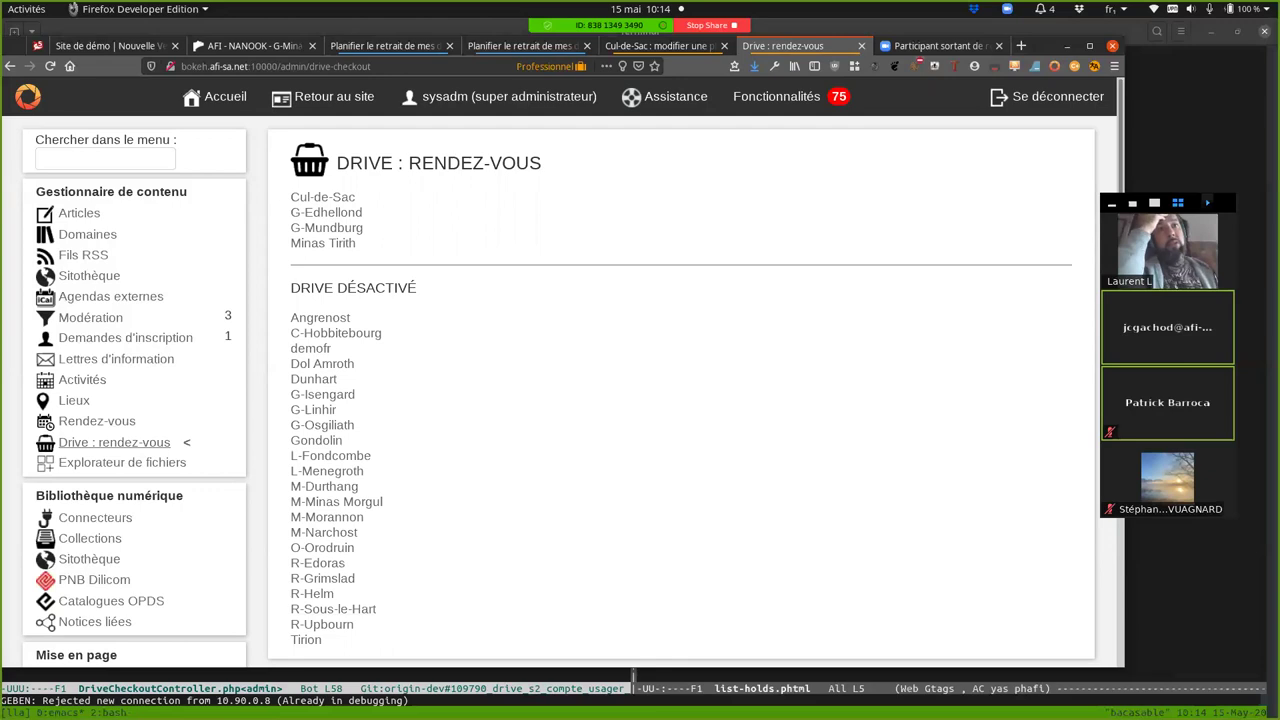
# Show Cul-de-Sac's drive appointments for 18 May 2020 and export them as CSV.
pyautogui.click(322, 197)
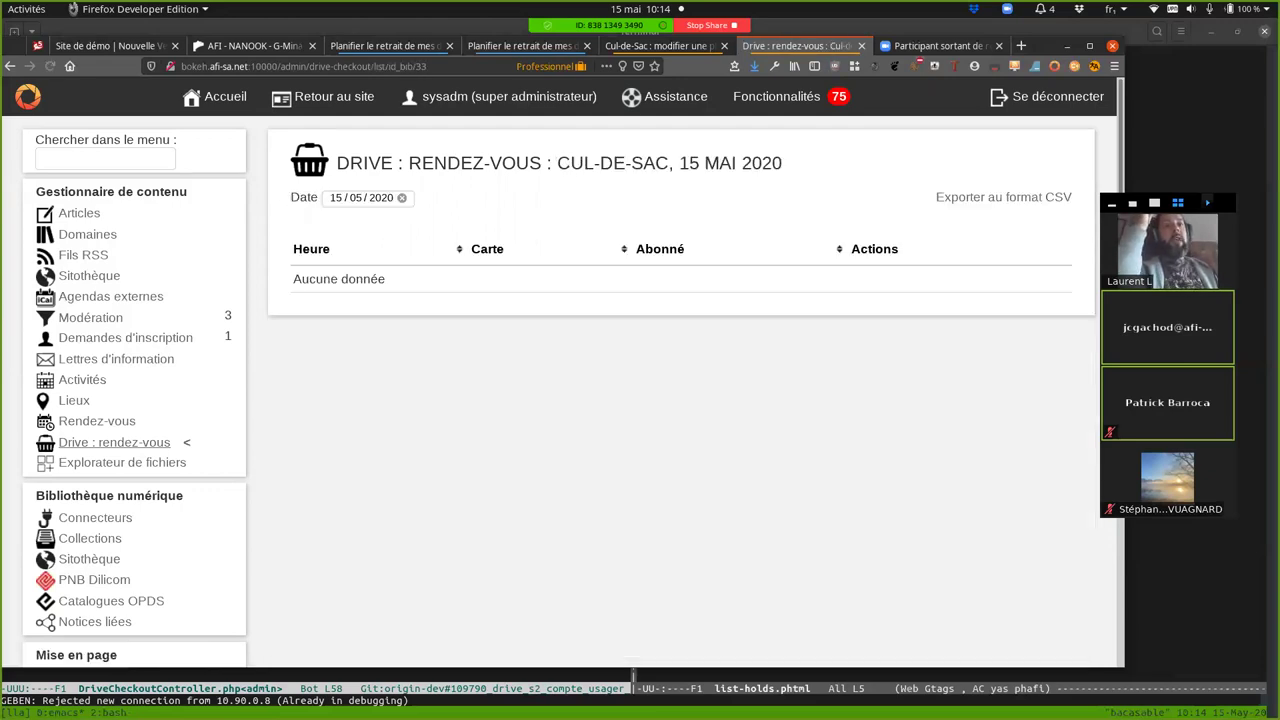
pyautogui.click(336, 197)
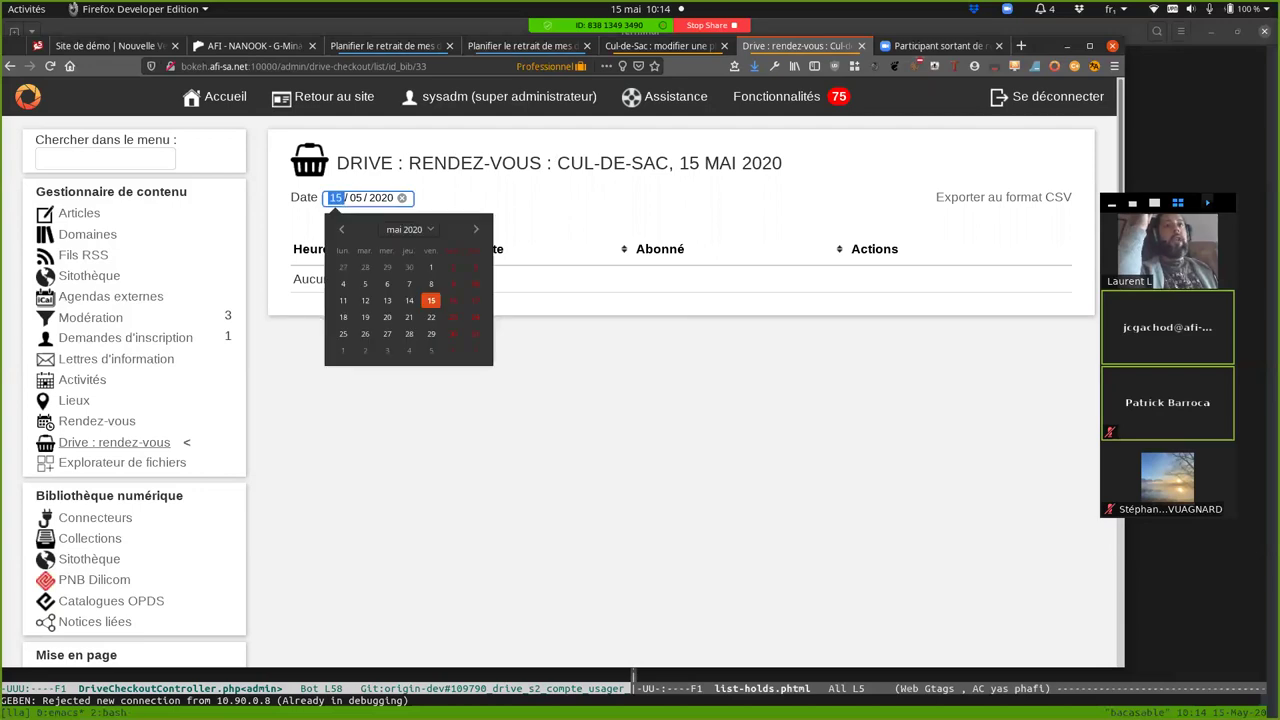
pyautogui.press('Escape')
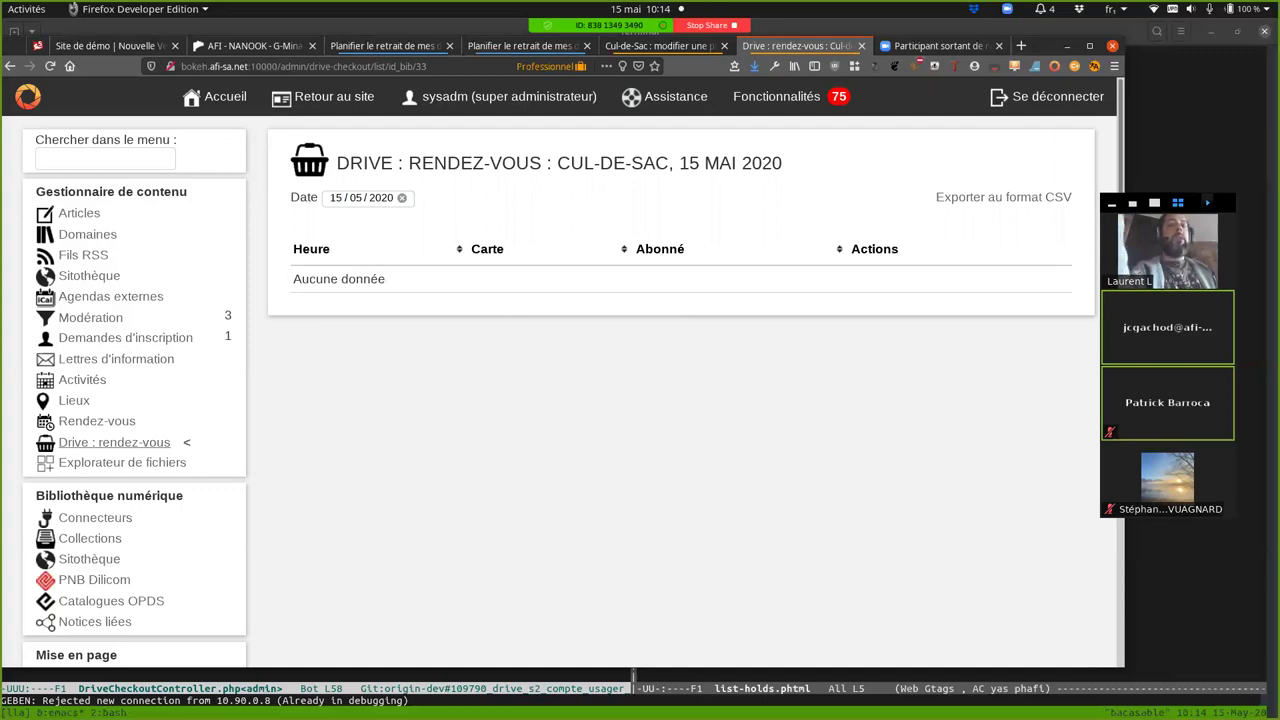
pyautogui.click(381, 197)
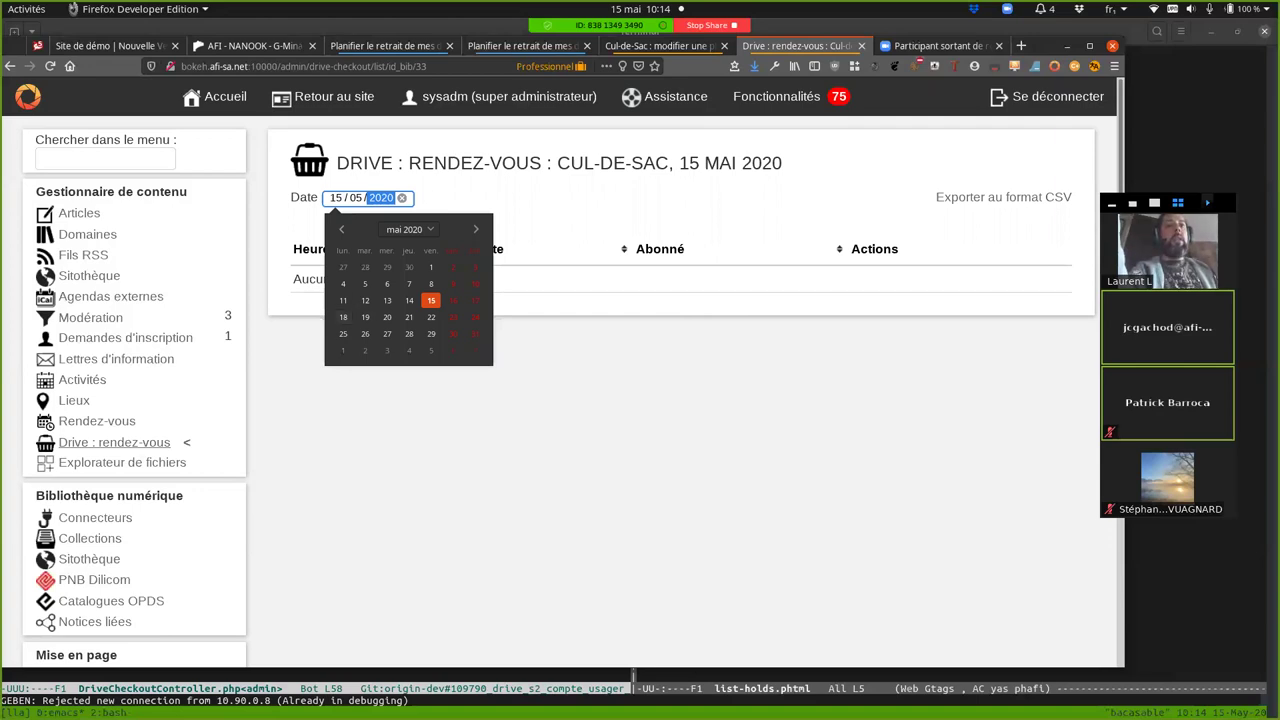
pyautogui.click(343, 317)
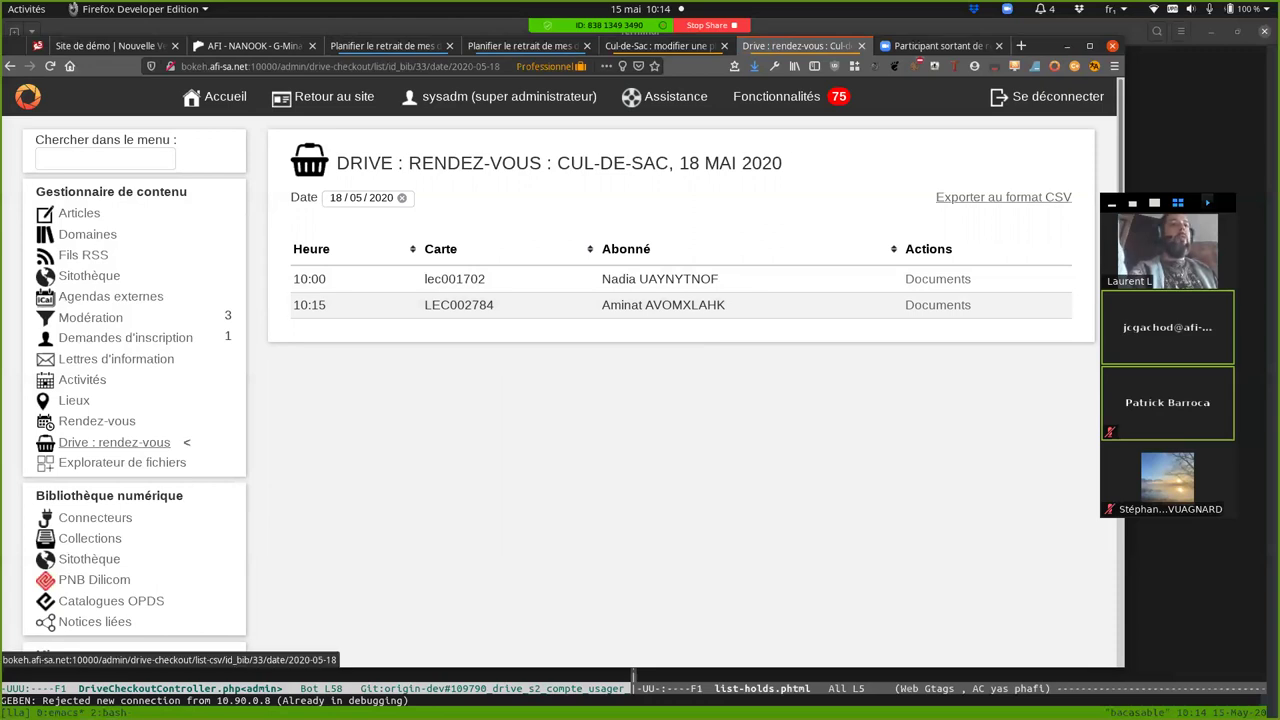
pyautogui.click(1003, 197)
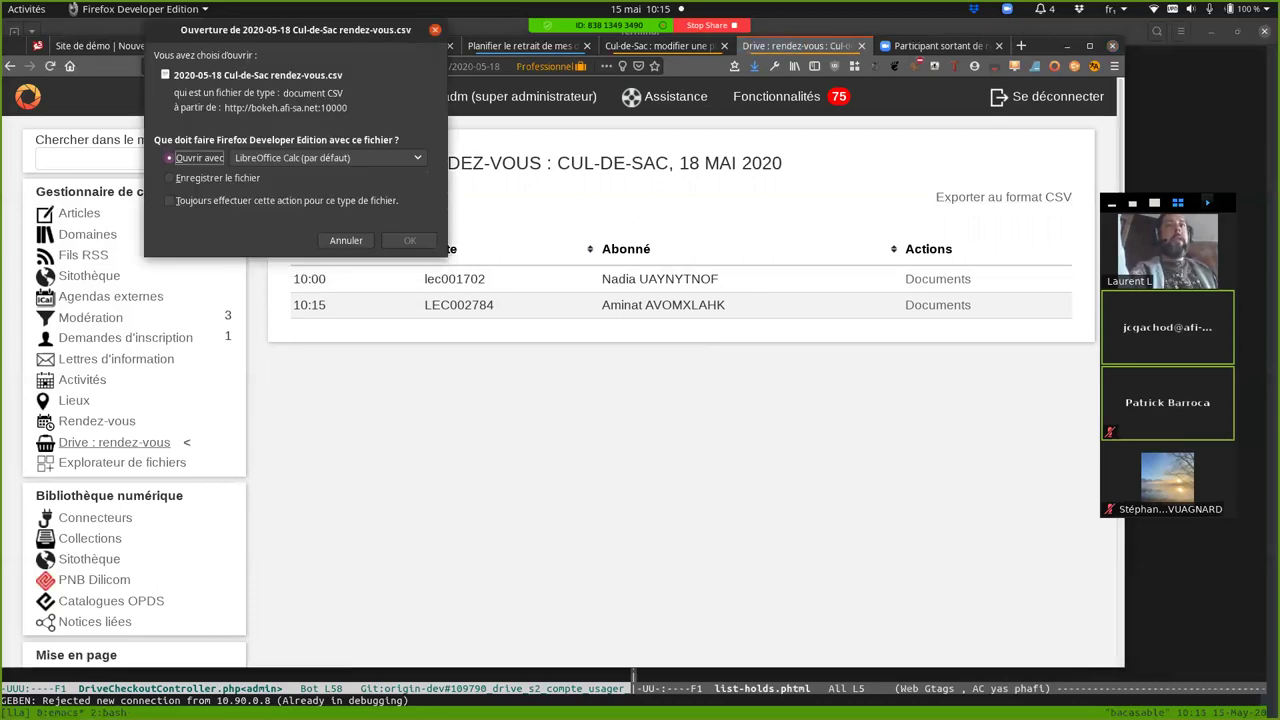
# View the exported appointments CSV in LibreOffice Calc with default import settings, then return to Firefox.
pyautogui.click(409, 240)
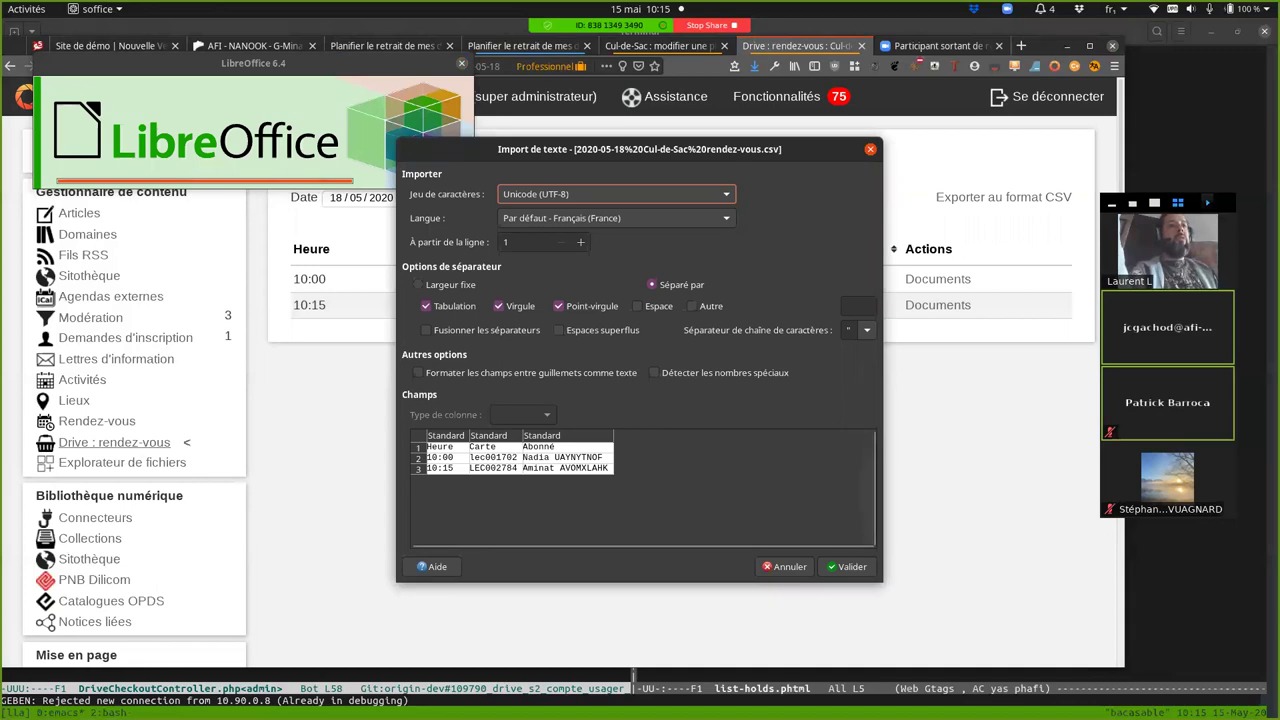
pyautogui.press('Return')
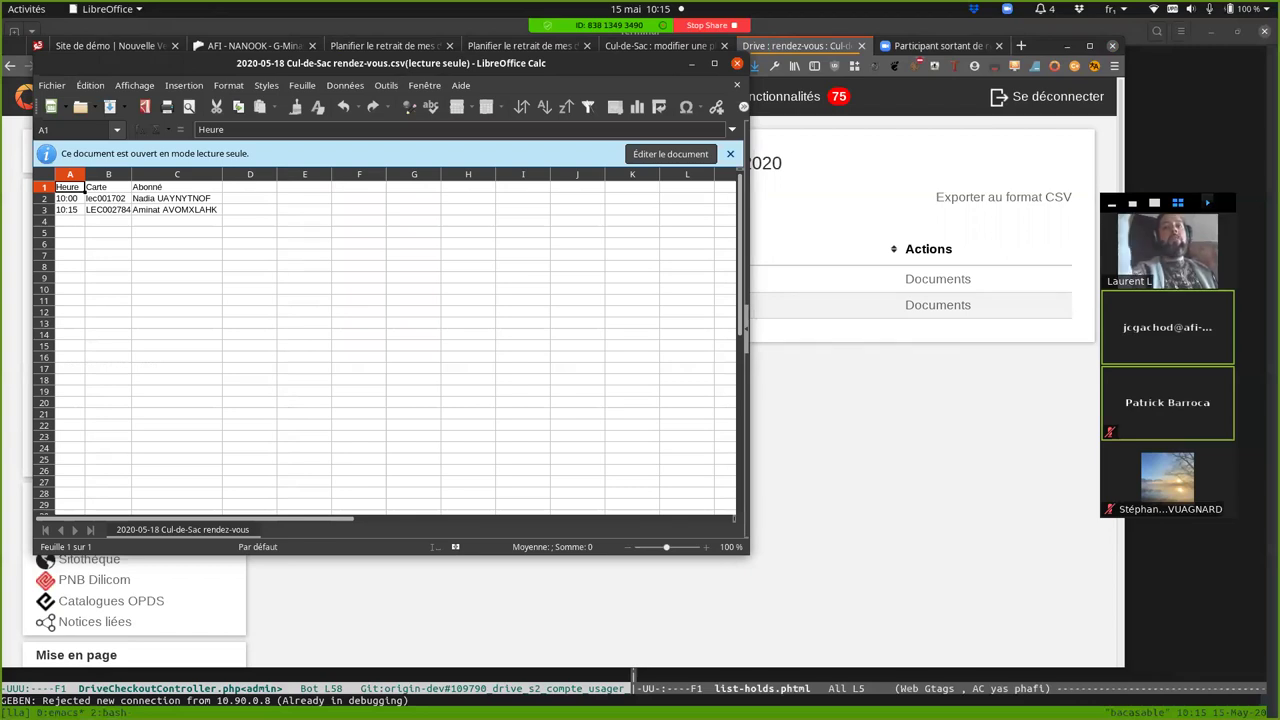
pyautogui.scroll(5, 384, 340)
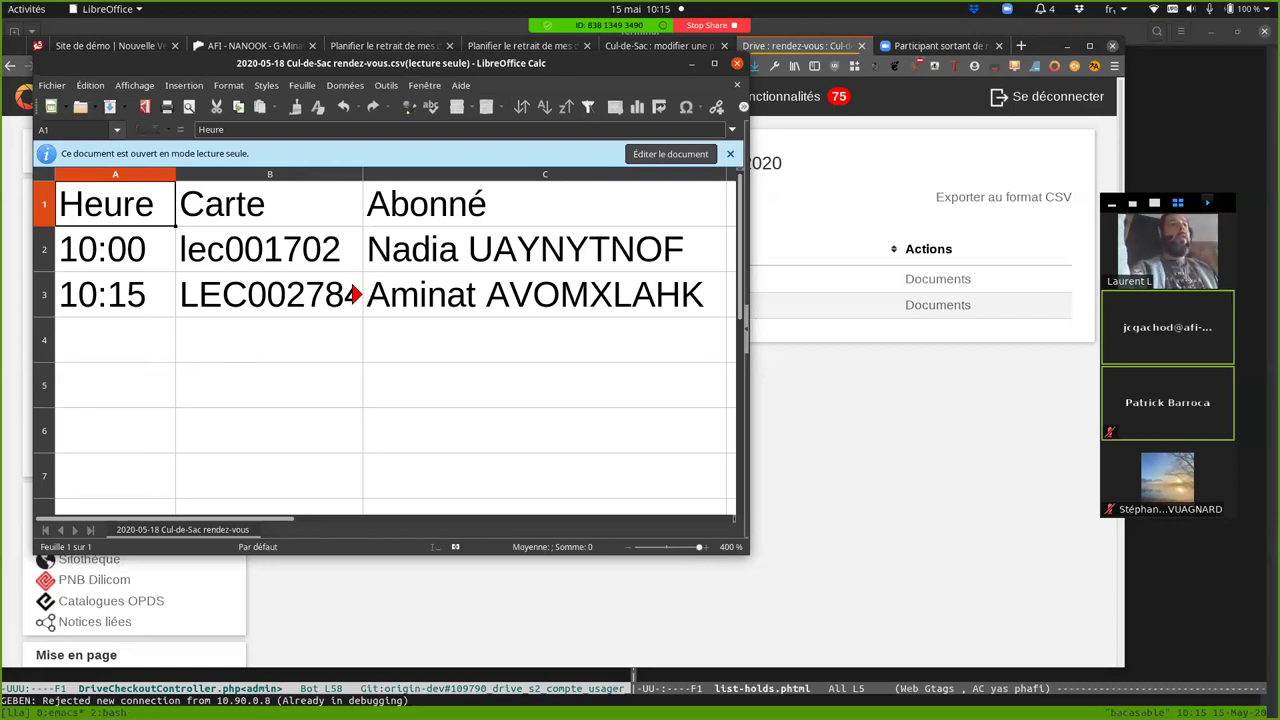
pyautogui.hotkey('alt', 'Tab')
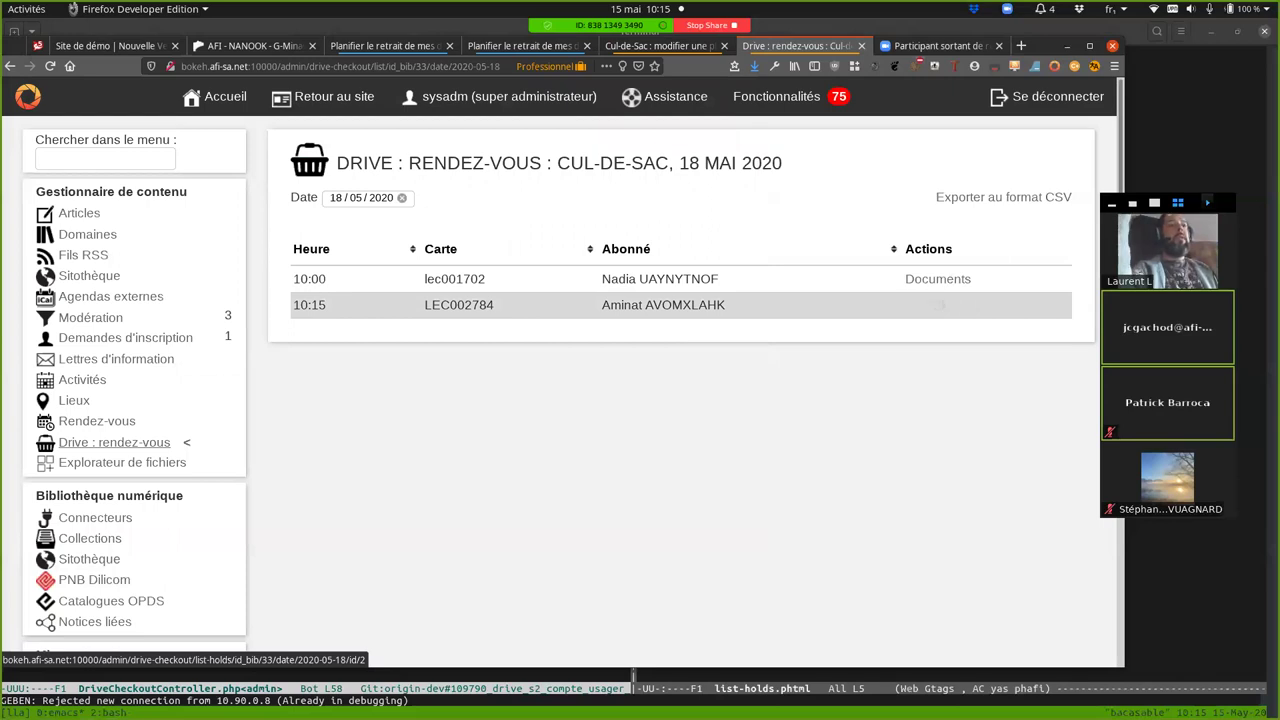
# Check the reserved documents for the 10:15 pickup, then for the 10:00 pickup.
pyautogui.click(938, 305)
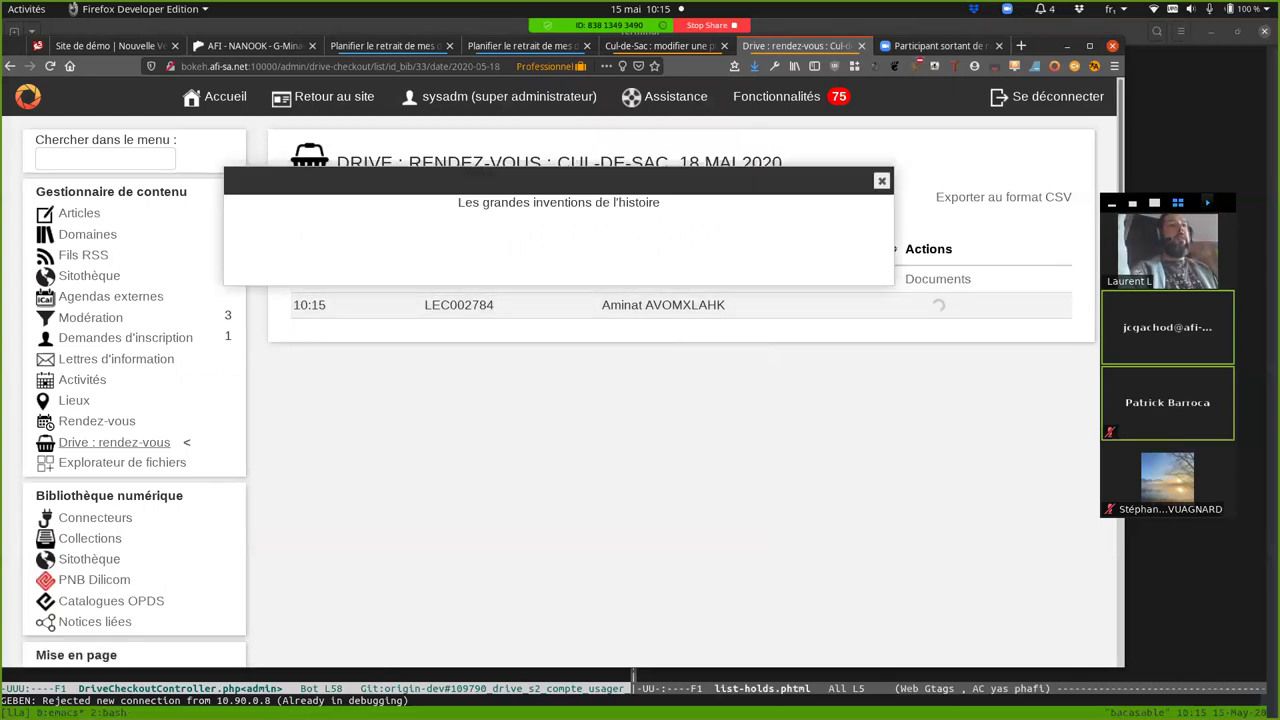
pyautogui.click(881, 181)
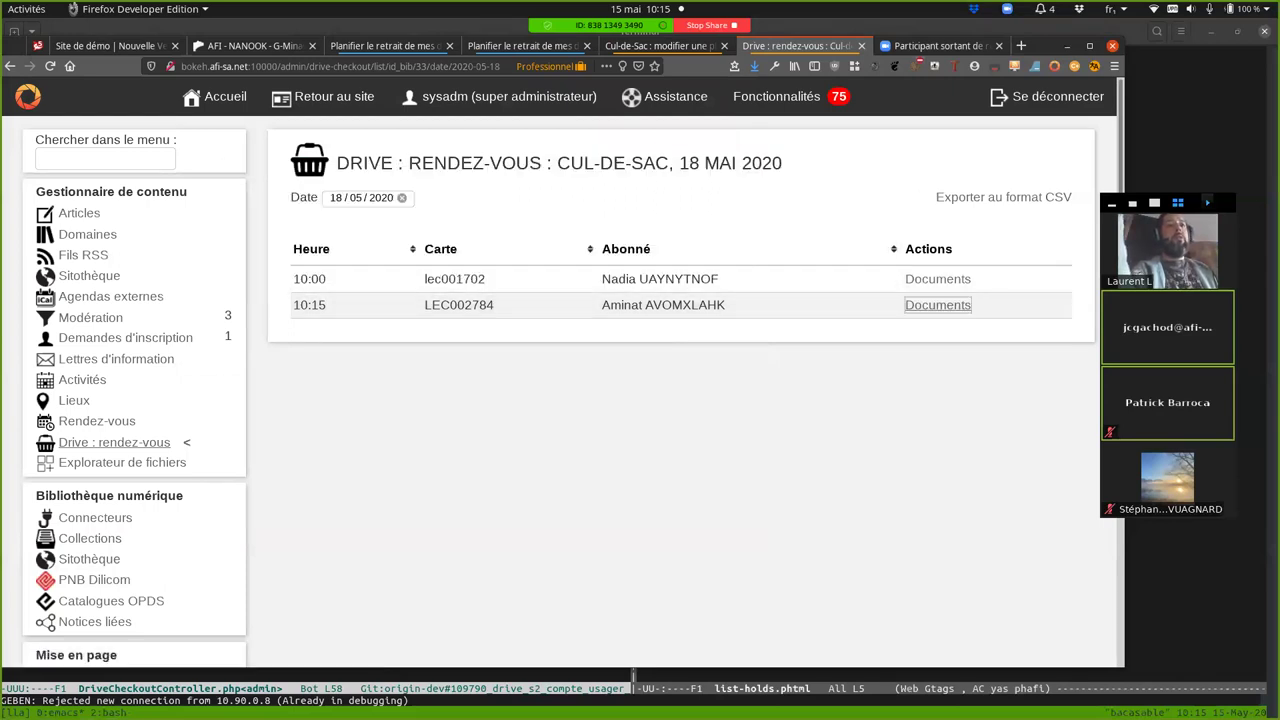
pyautogui.click(938, 279)
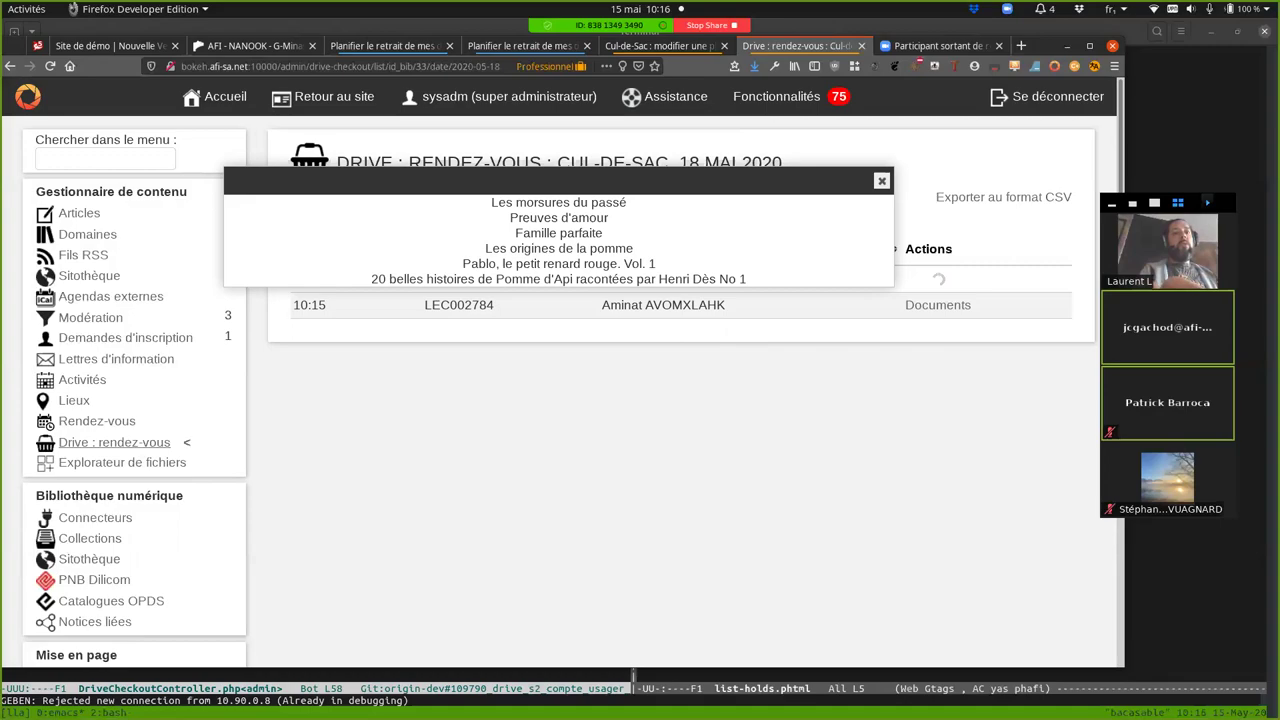
pyautogui.press('super')
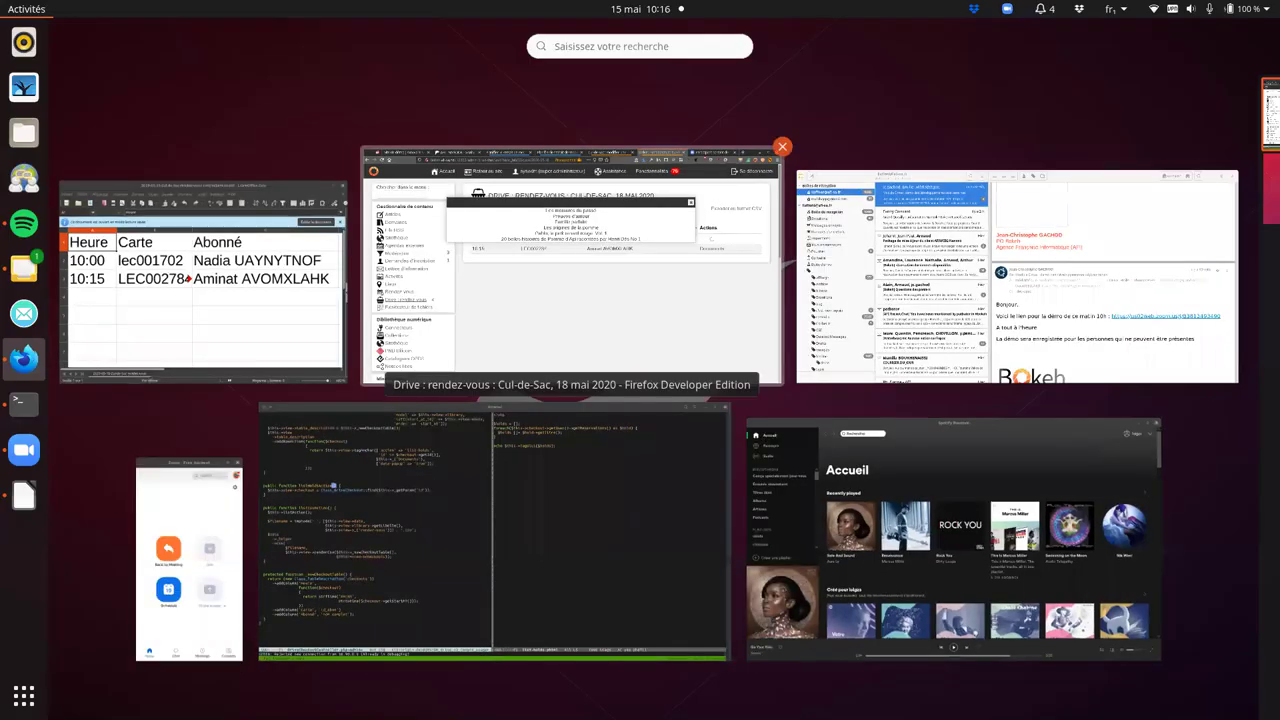
# Bring the LibreOffice Calc appointments spreadsheet back to the front from the overview.
pyautogui.click(200, 280)
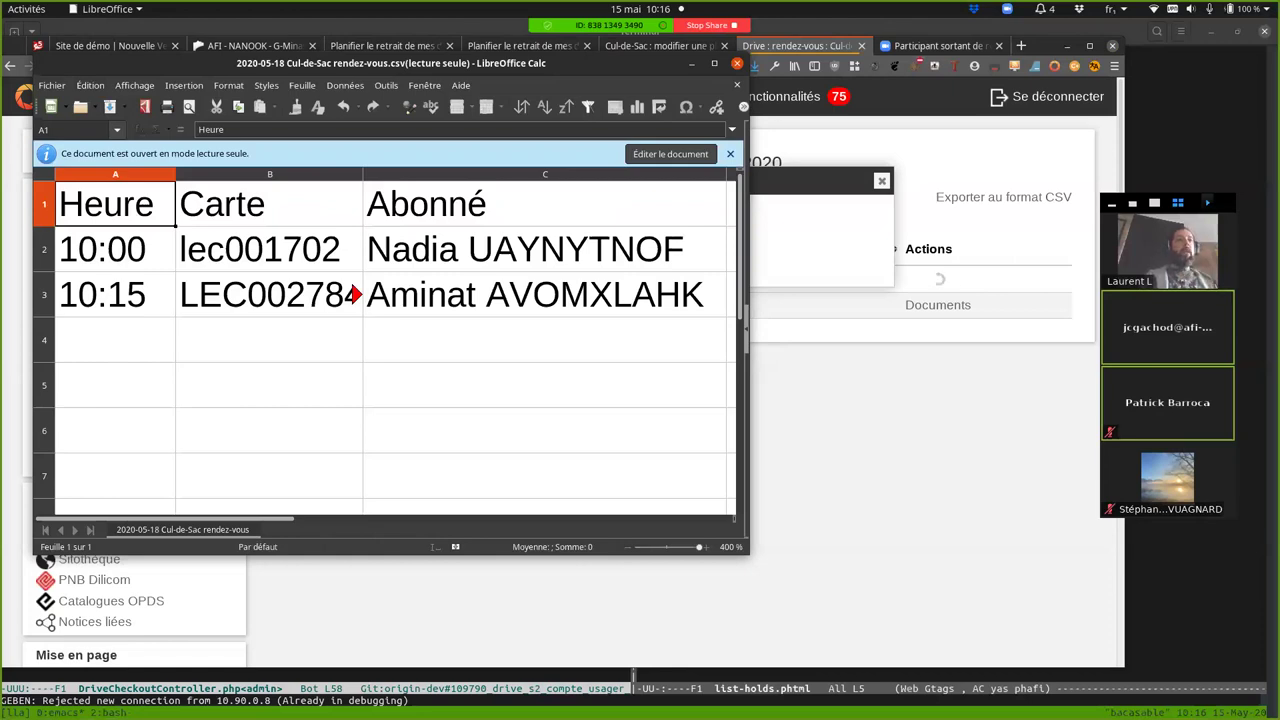
# Switch from Calc back to the Firefox Cul-de-Sac appointments page.
pyautogui.hotkey('alt', 'Tab')
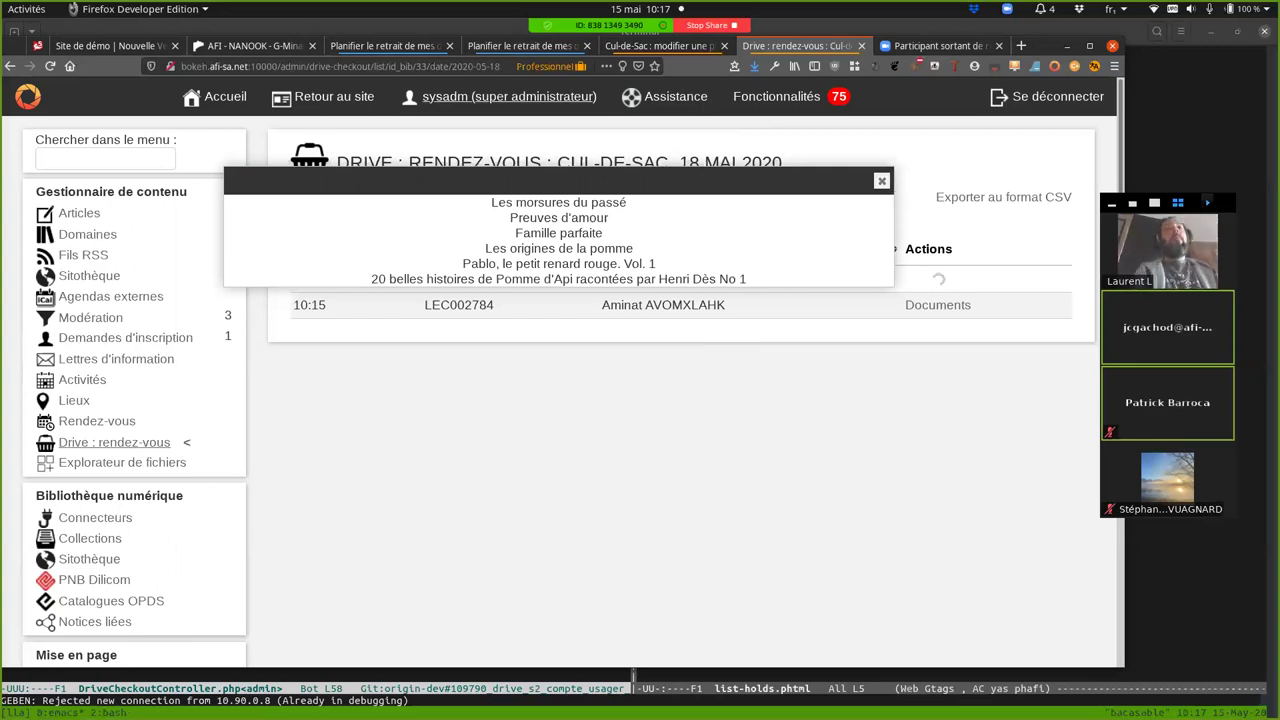
# On the Planifier le retrait page, schedule the Cul-de-Sac pickup for lundi 18 mai at 10h30.
pyautogui.click(385, 45)
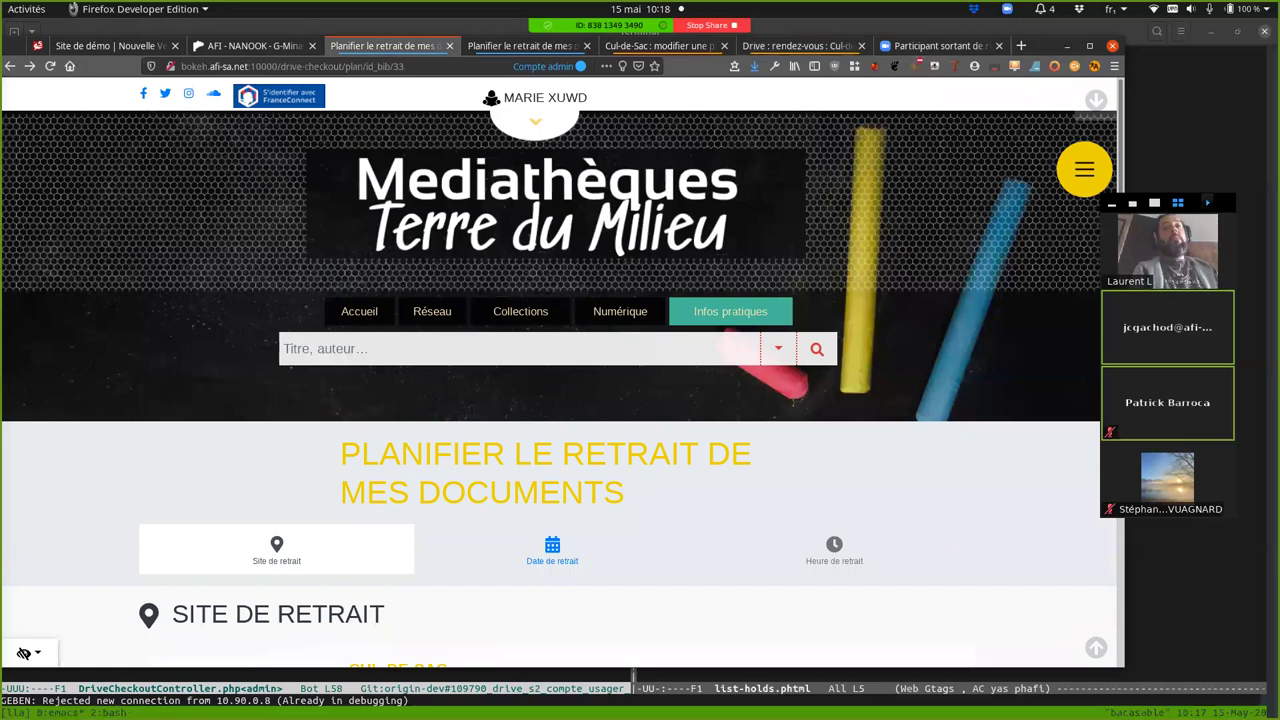
pyautogui.scroll(-5, 560, 380)
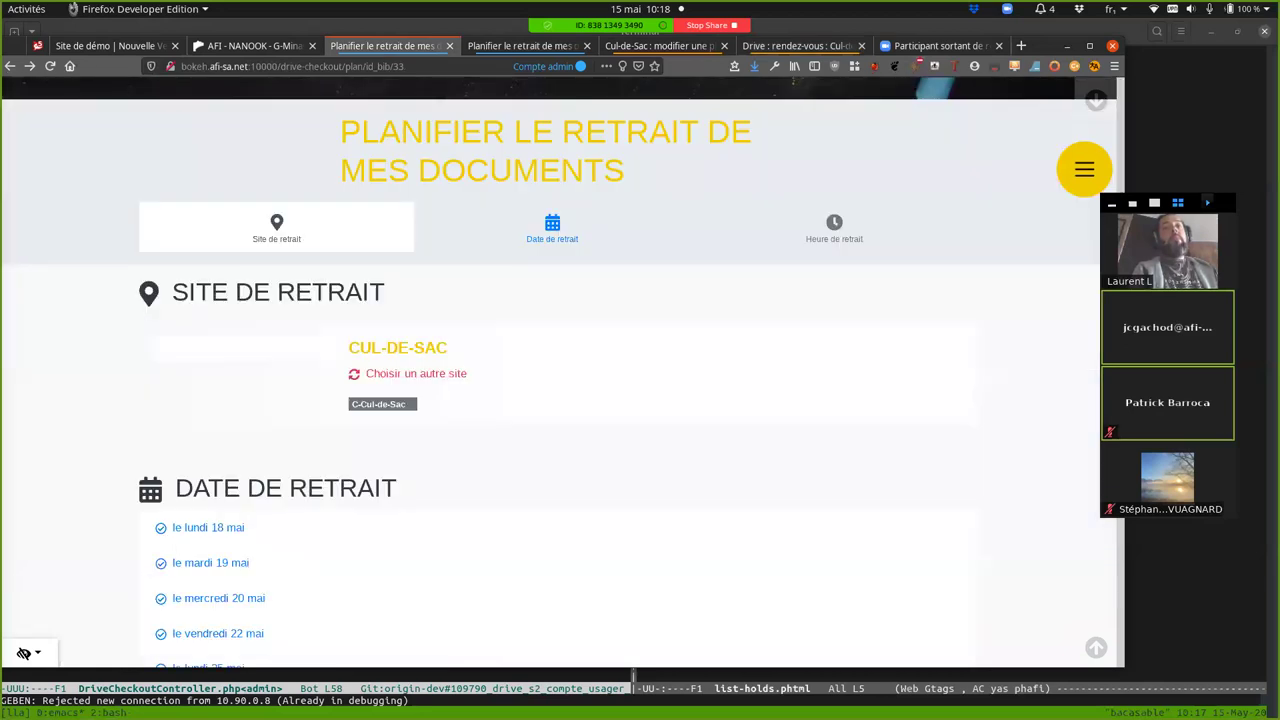
pyautogui.scroll(-4, 560, 380)
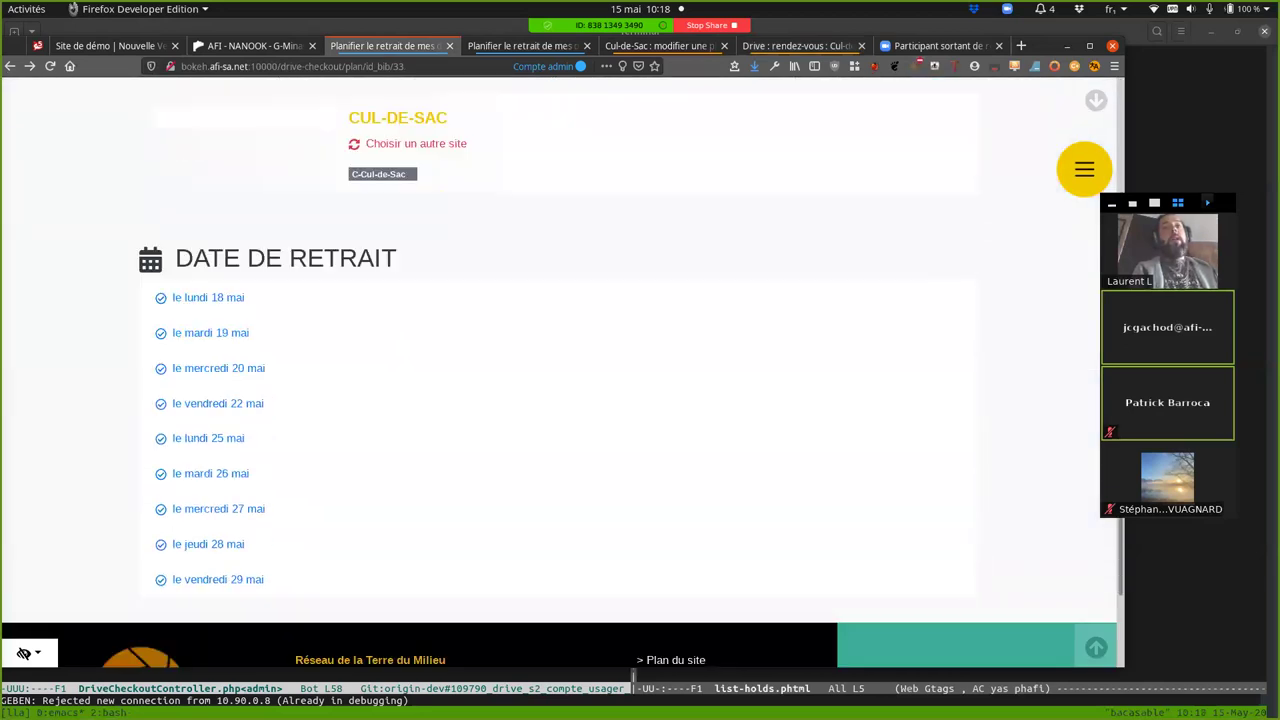
pyautogui.click(208, 297)
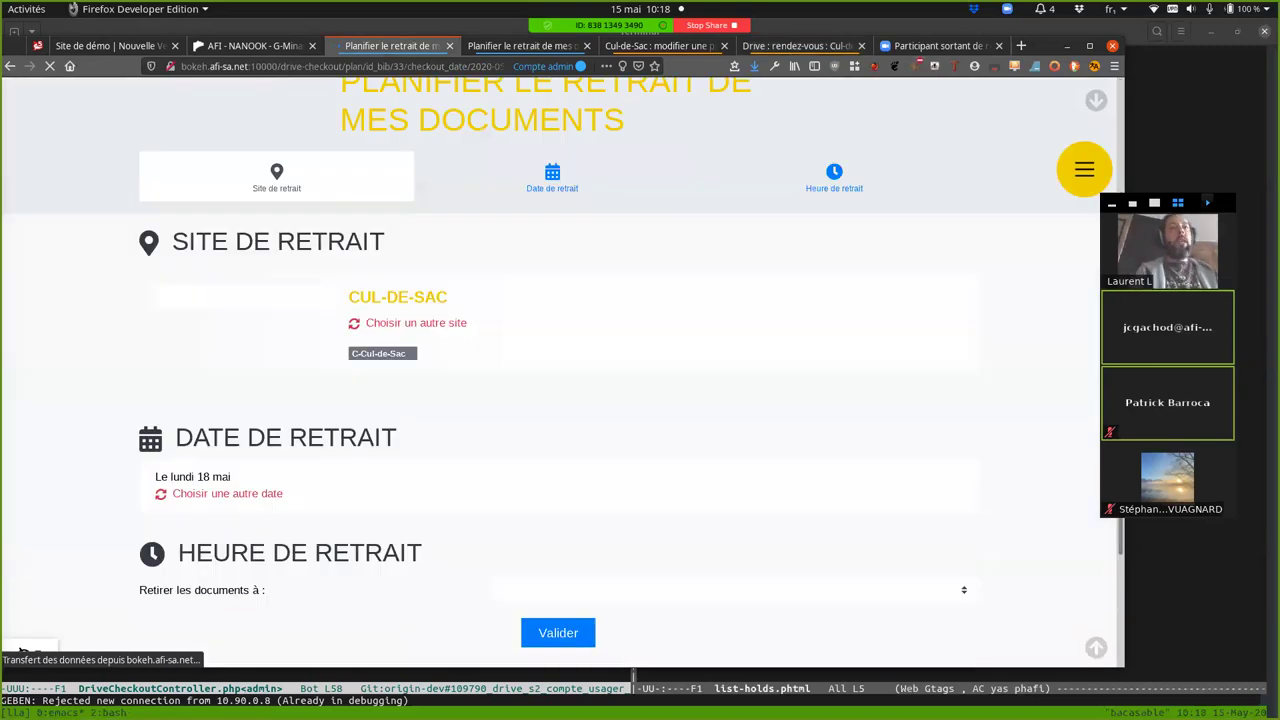
pyautogui.click(733, 548)
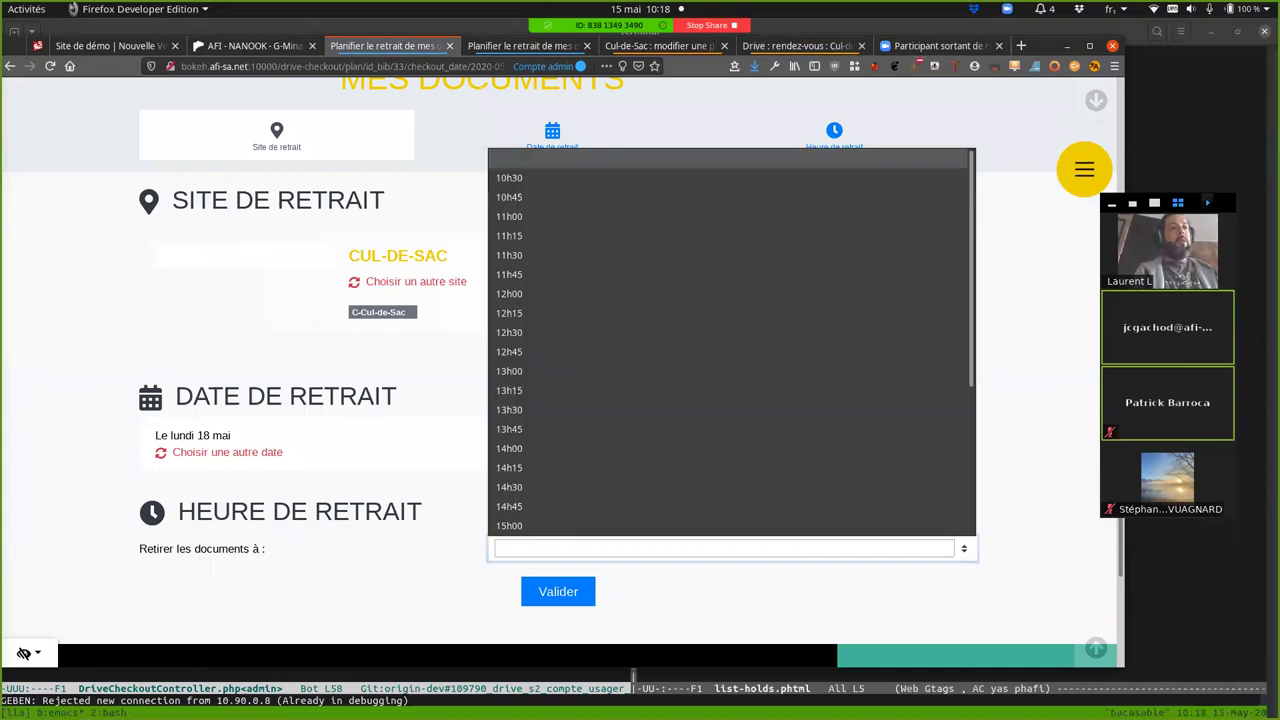
pyautogui.click(700, 178)
pyautogui.press('Tab')
pyautogui.press('Return')
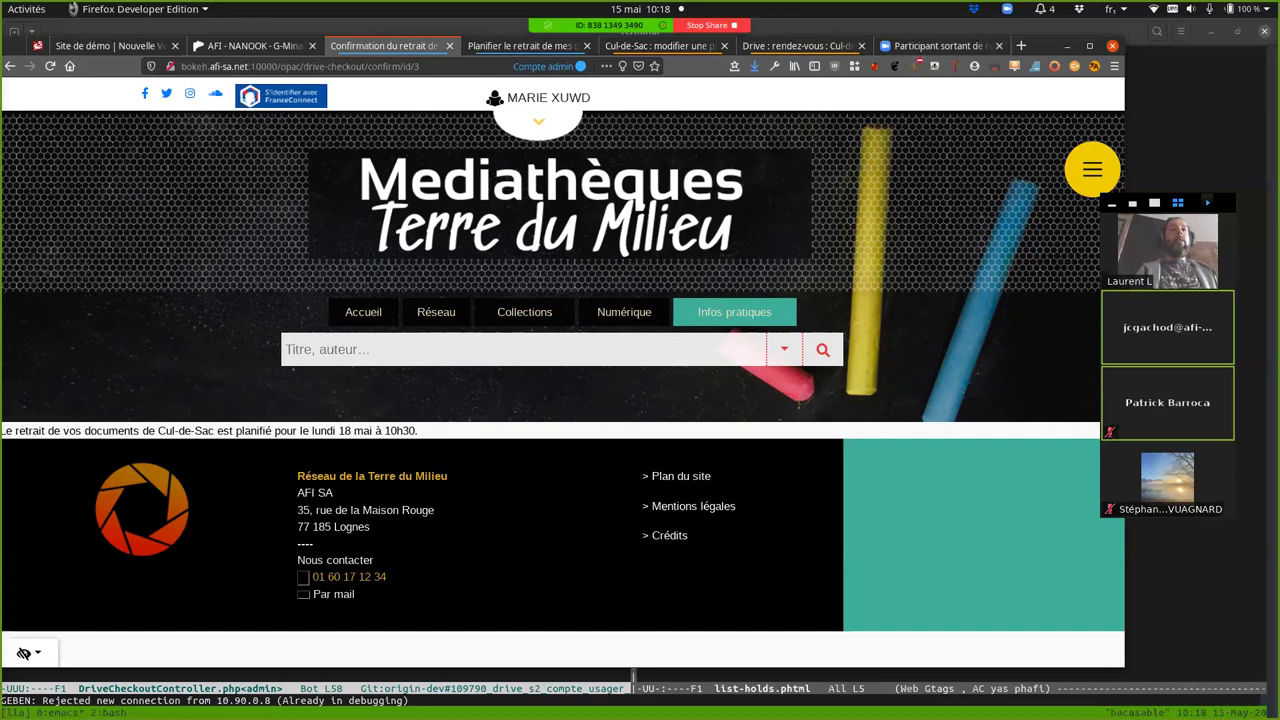
# Replace 'confirm/id/3' with 'plan' in the URL and highlight Cul-de-Sac's 'Retrait planifié' line.
pyautogui.moveTo(418, 66); pyautogui.dragTo(368, 66)
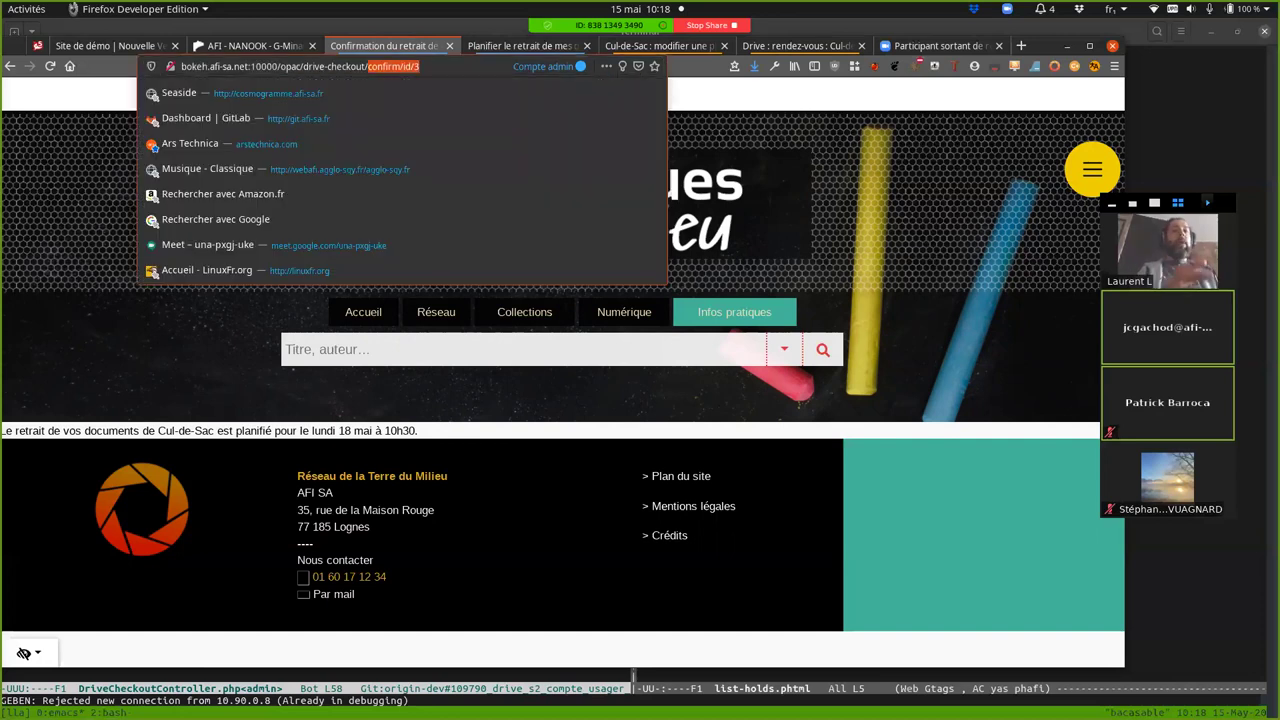
pyautogui.press('BackSpace')
pyautogui.write('p')
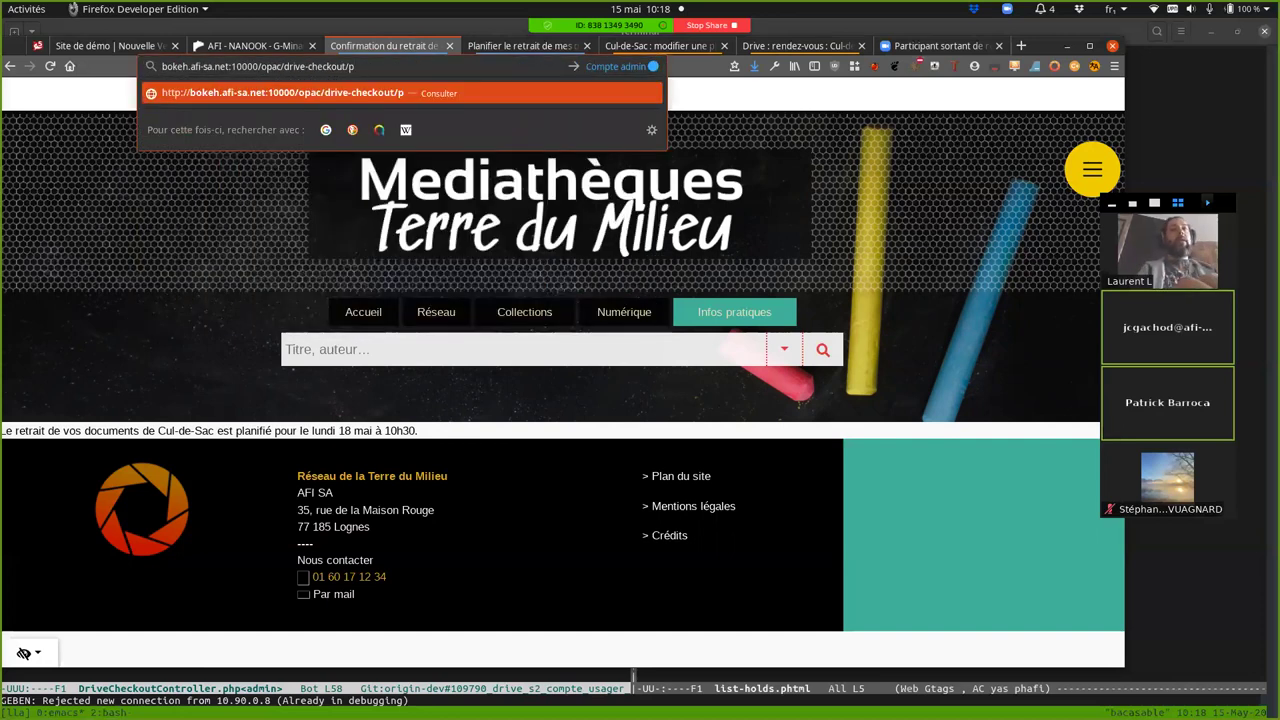
pyautogui.write('lan')
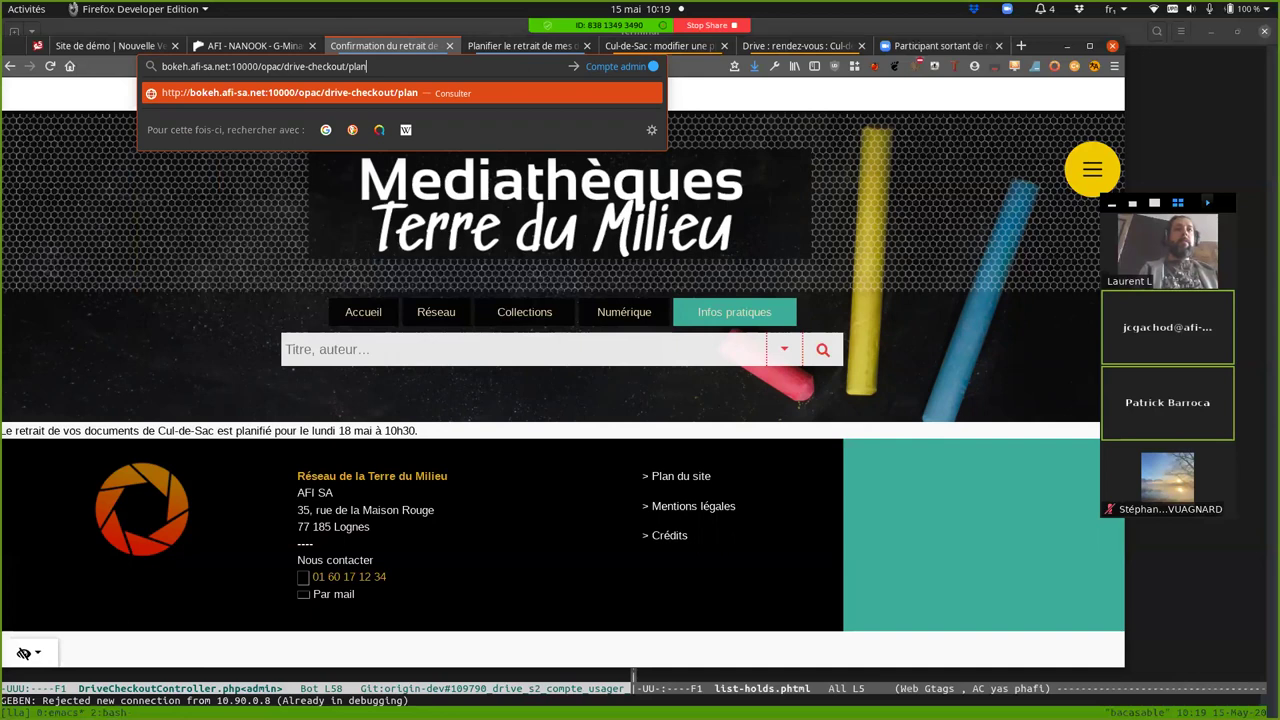
pyautogui.press('Return')
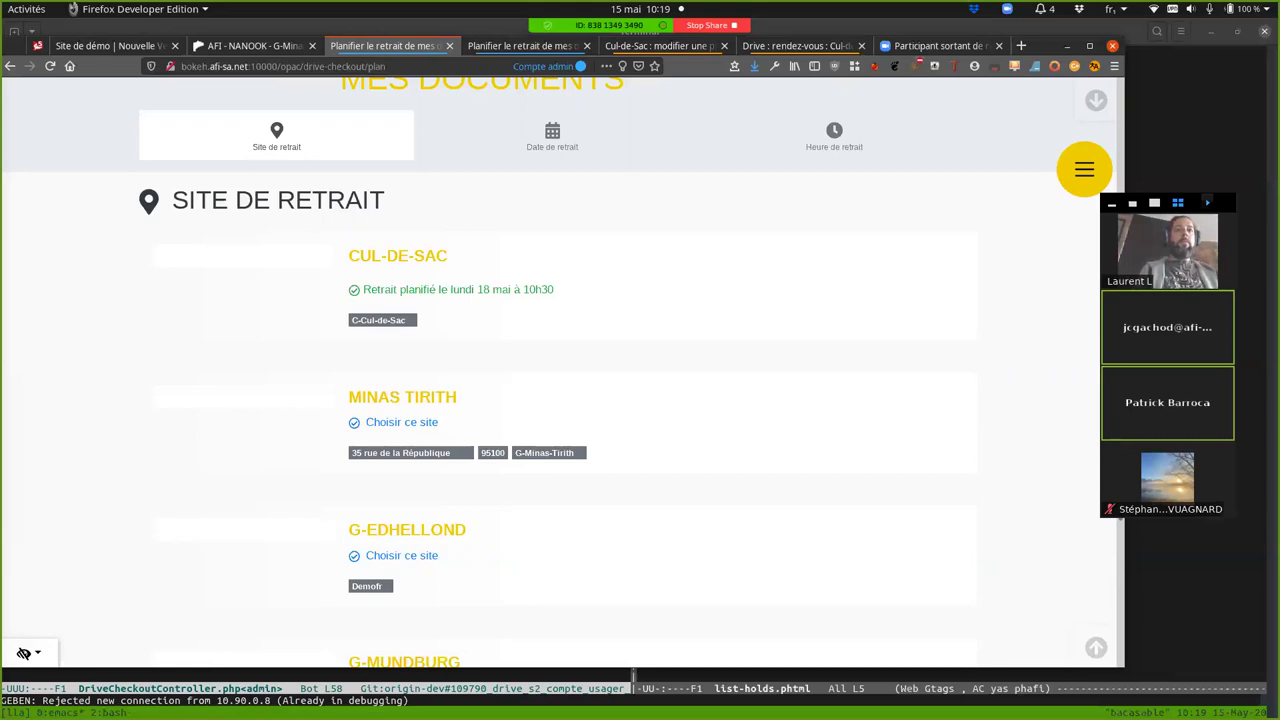
pyautogui.moveTo(384, 289); pyautogui.dragTo(554, 289)
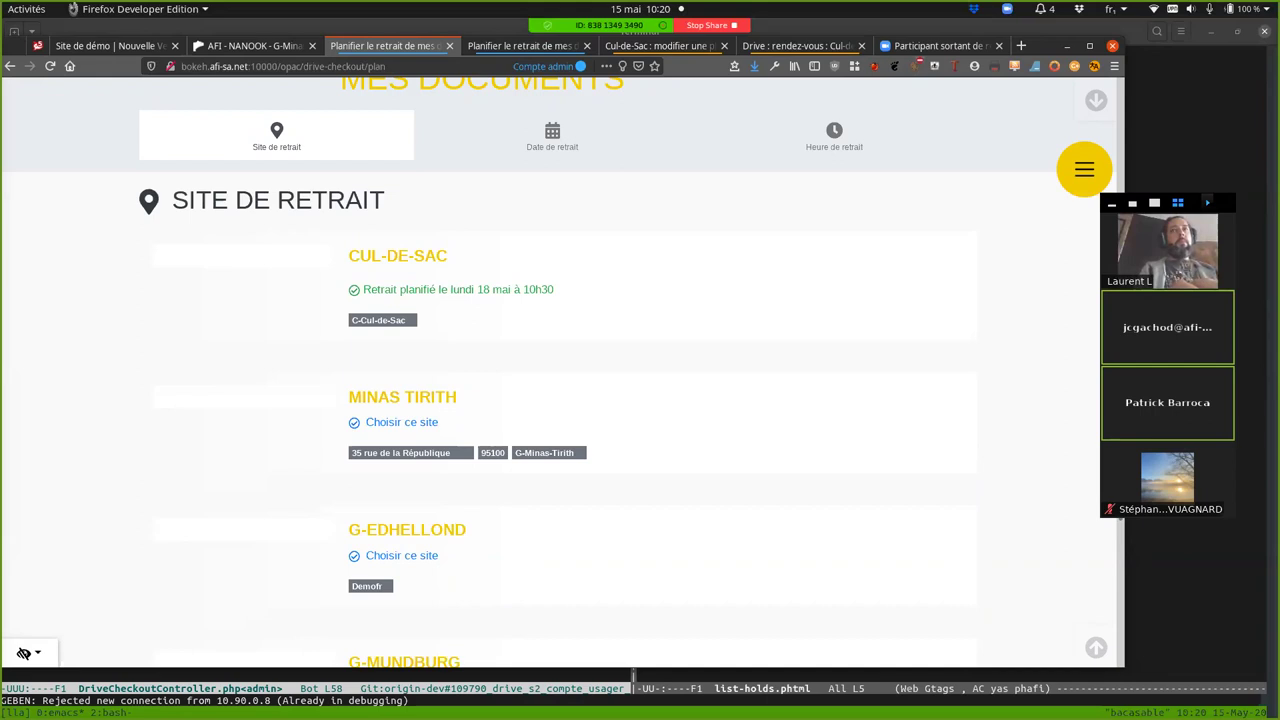
# Open the story-time-poker Etherpad pad in a new tab via the 'st' address suggestion.
pyautogui.hotkey('ctrl', 't')
pyautogui.write('st')
pyautogui.press('Down')
pyautogui.press('Return')
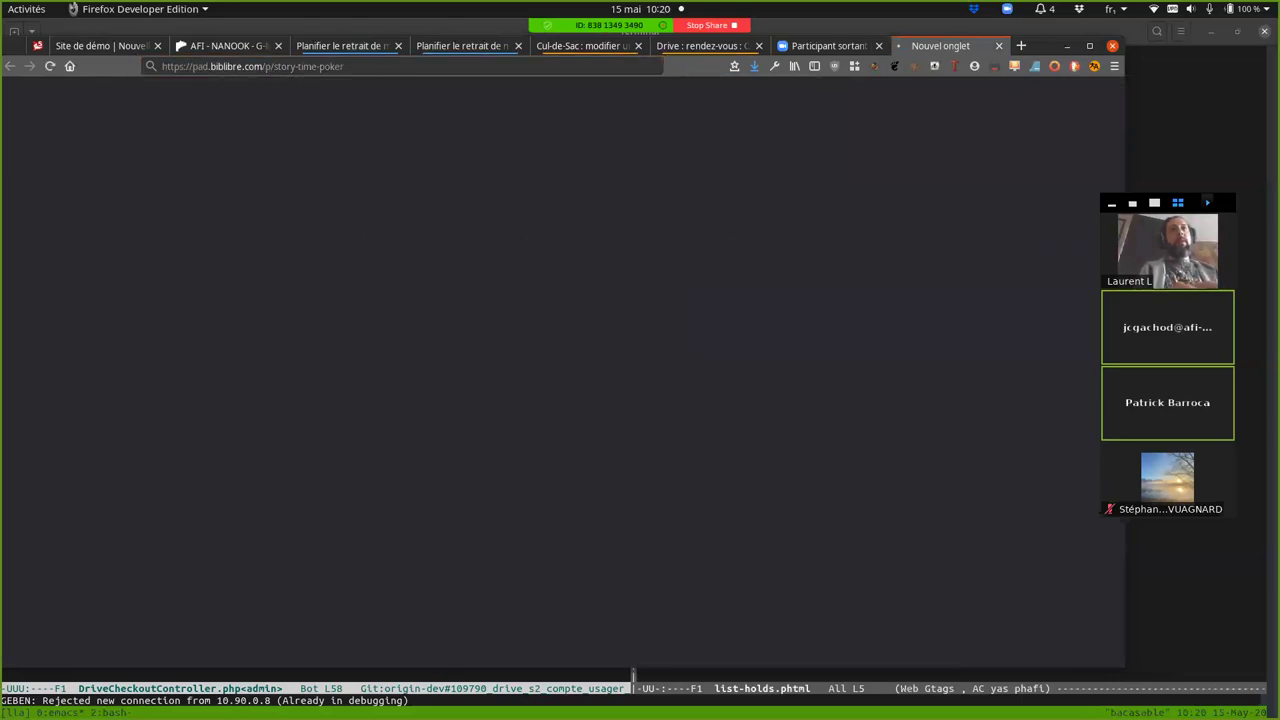
pyautogui.press('Return')
# Flip between the pickup-planning page and the pad while it loads, then reload the pad.
pyautogui.hotkey('ctrl', '3')
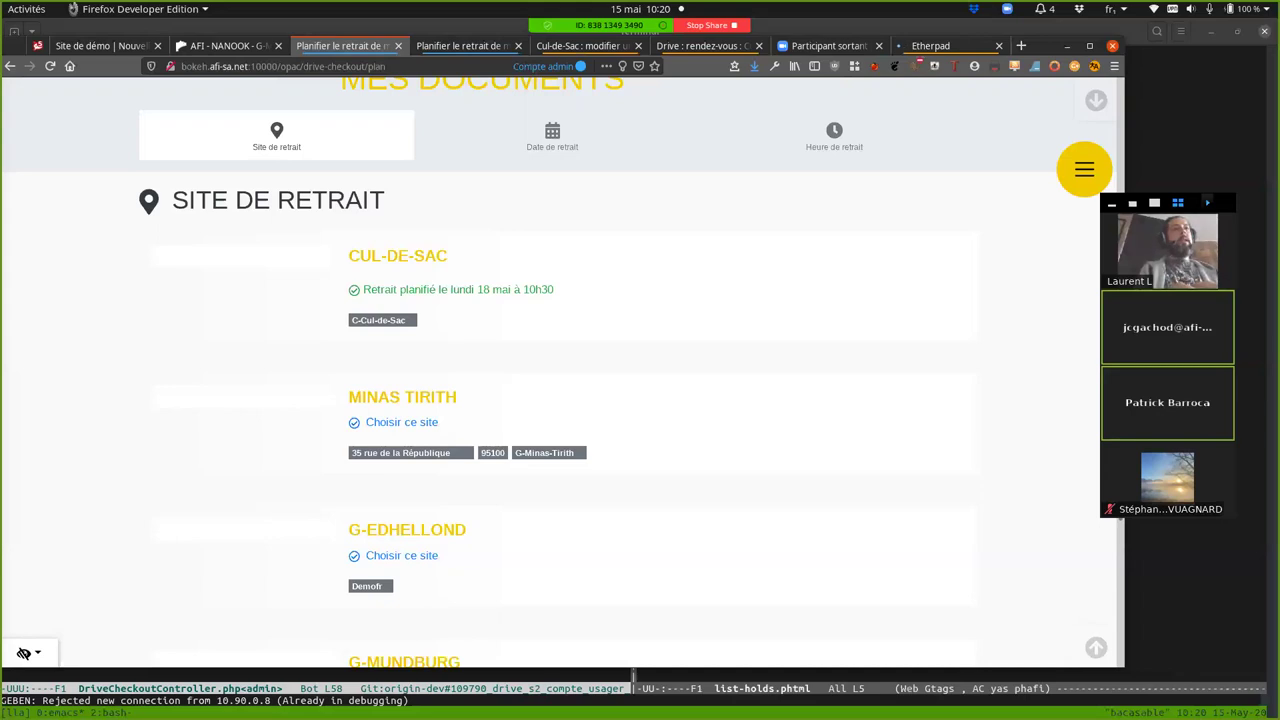
pyautogui.hotkey('ctrl', '8')
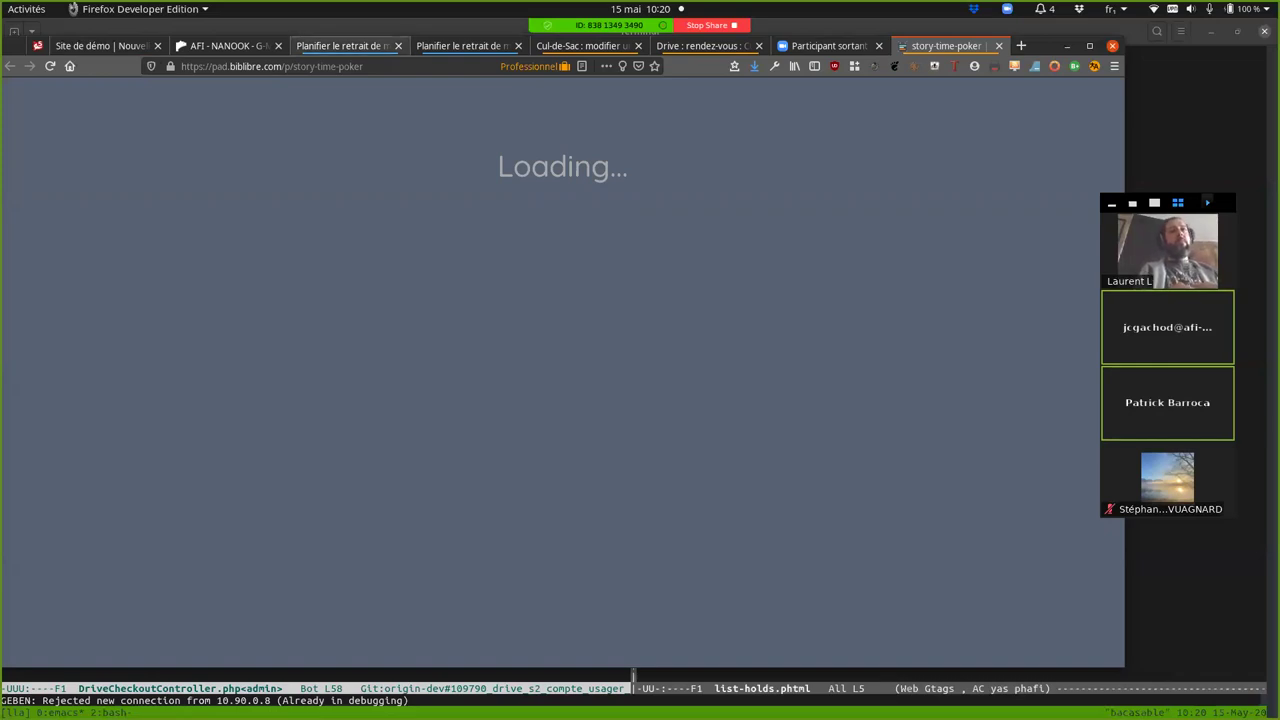
pyautogui.click(340, 45)
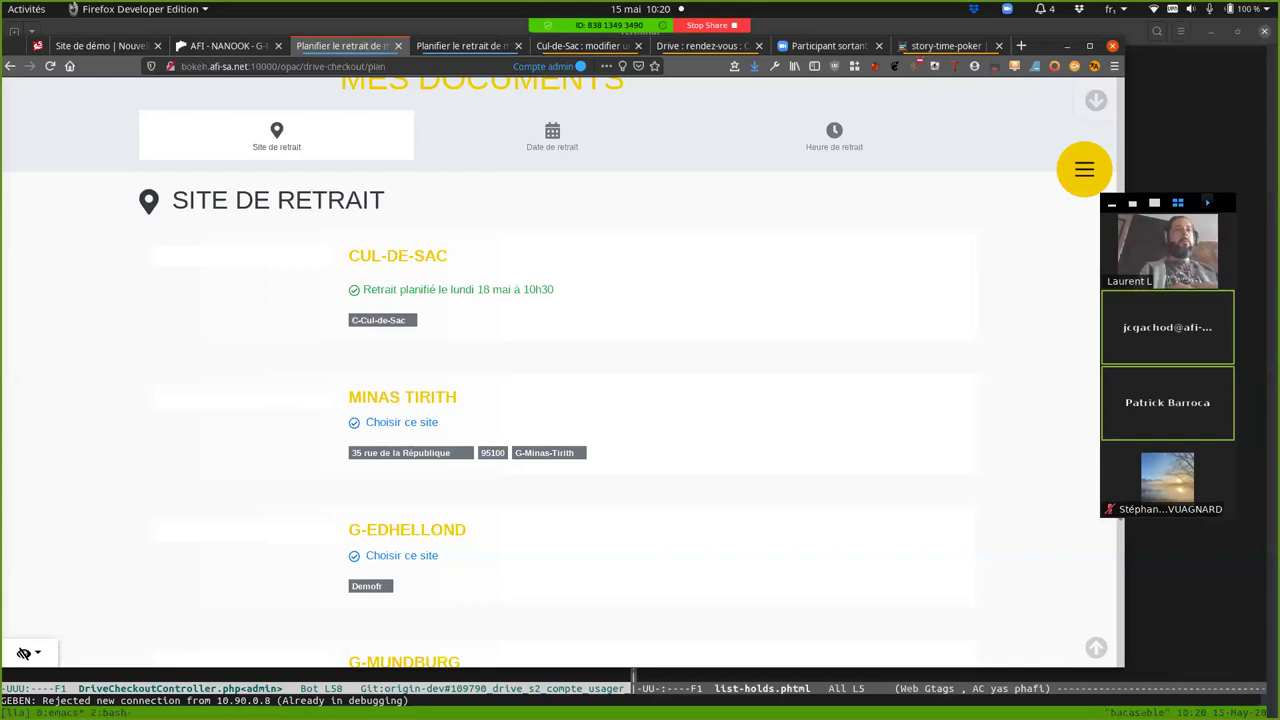
pyautogui.scroll(3, 560, 370)
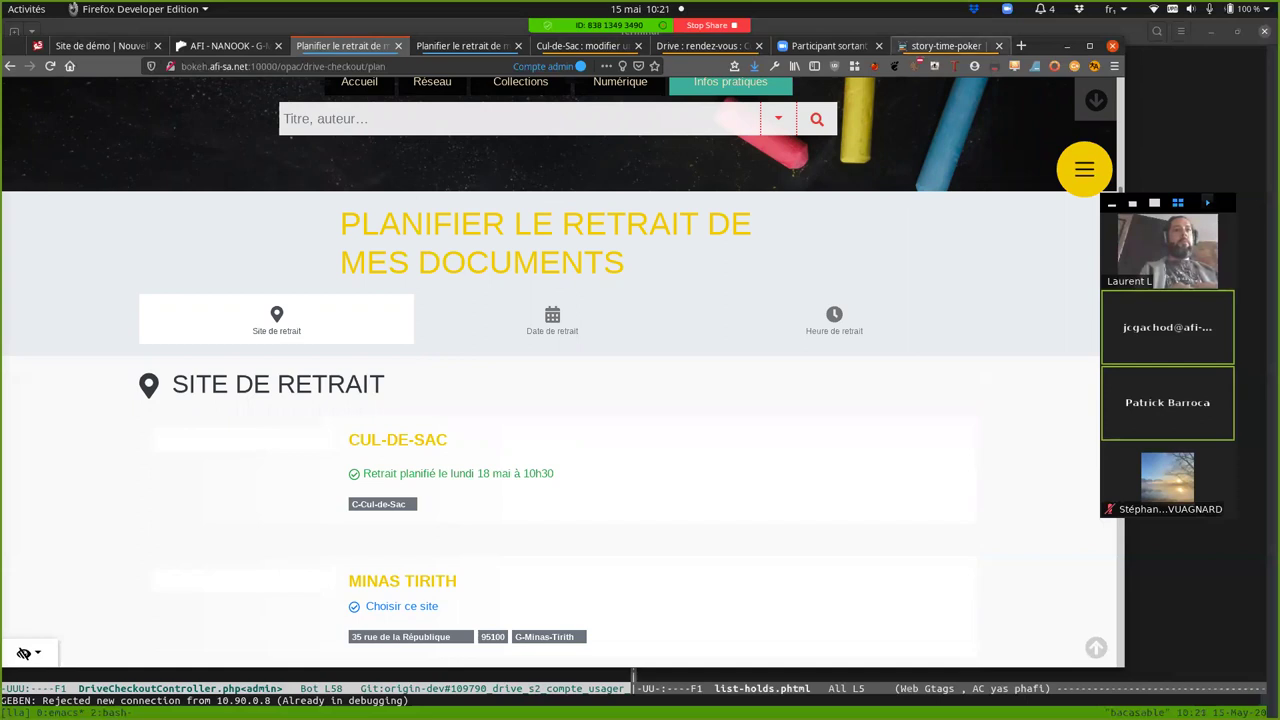
pyautogui.click(948, 46)
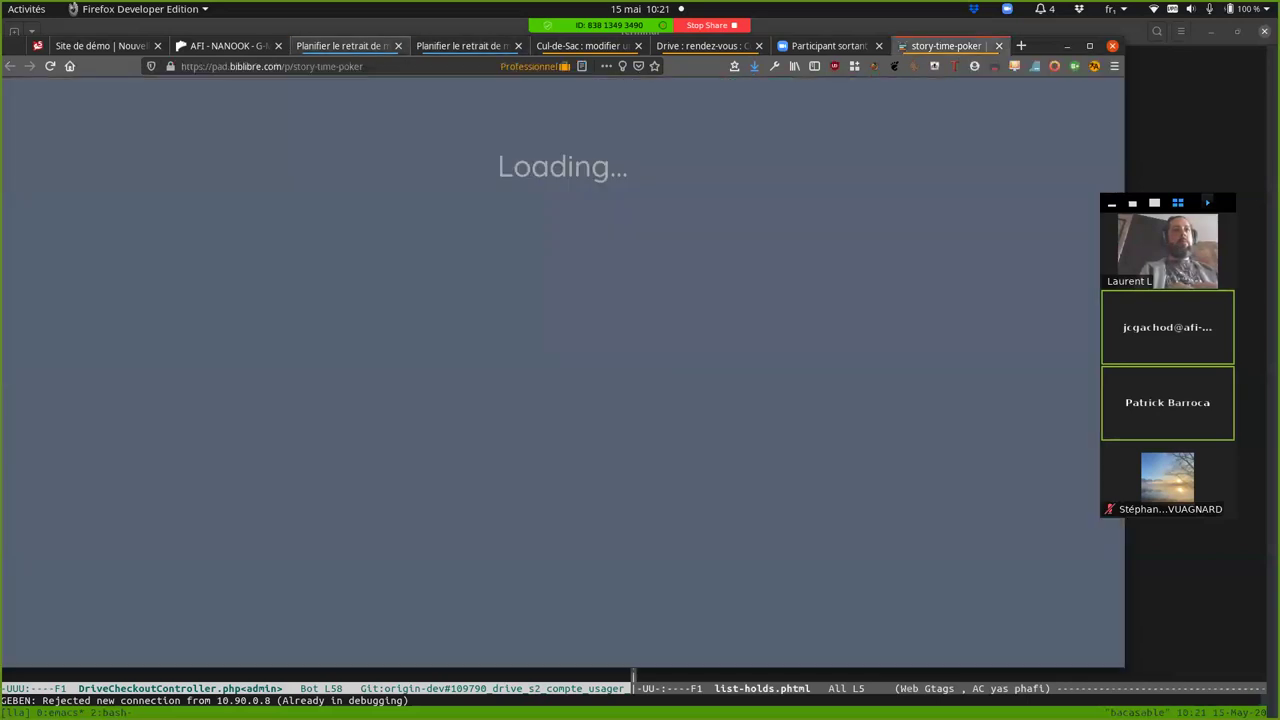
pyautogui.click(340, 46)
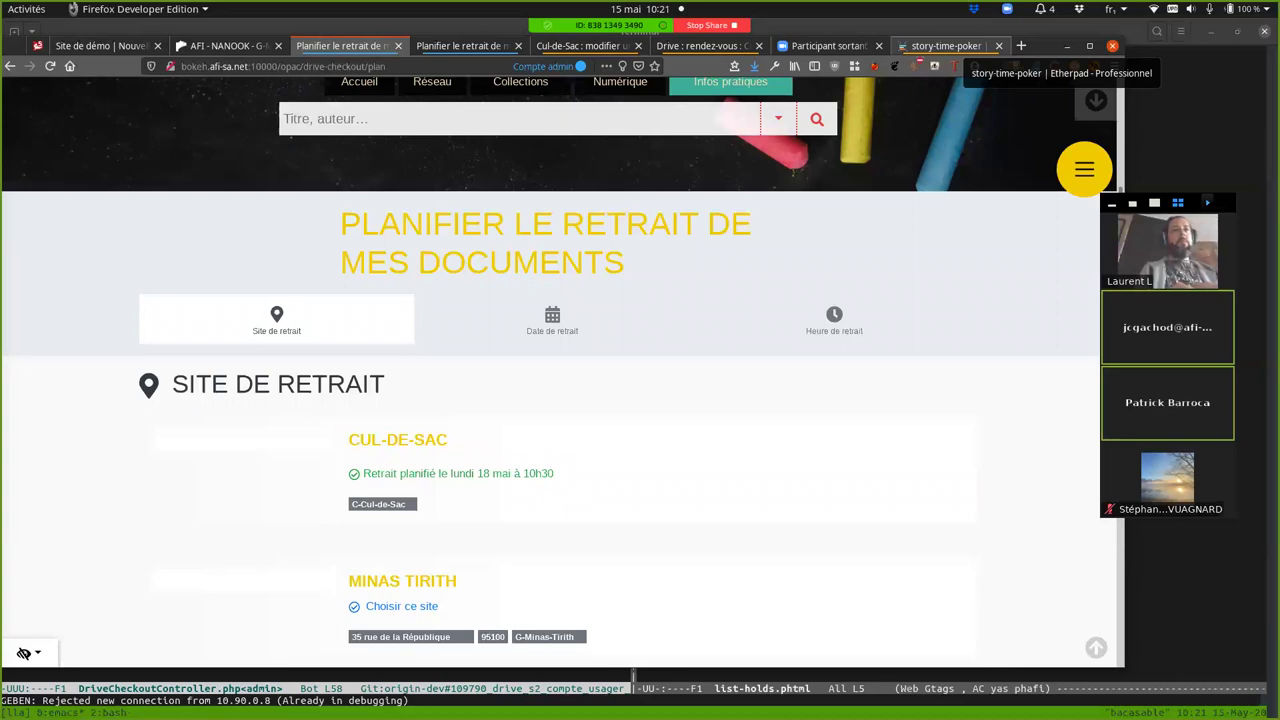
pyautogui.click(946, 45)
pyautogui.hotkey('ctrl', 'l')
pyautogui.press('Return')
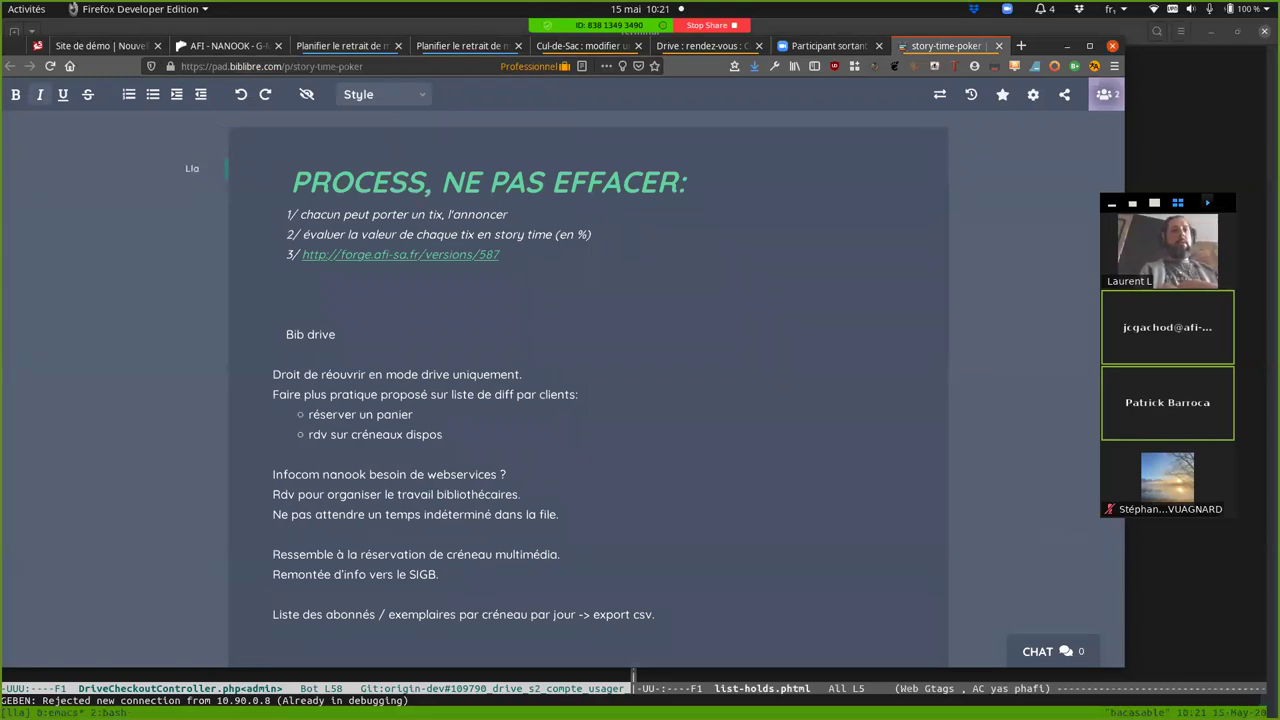
# Scroll down the Etherpad notes to the Story 4 poker estimates (LLA: 1, PB: 2).
pyautogui.scroll(-10, 586, 390)
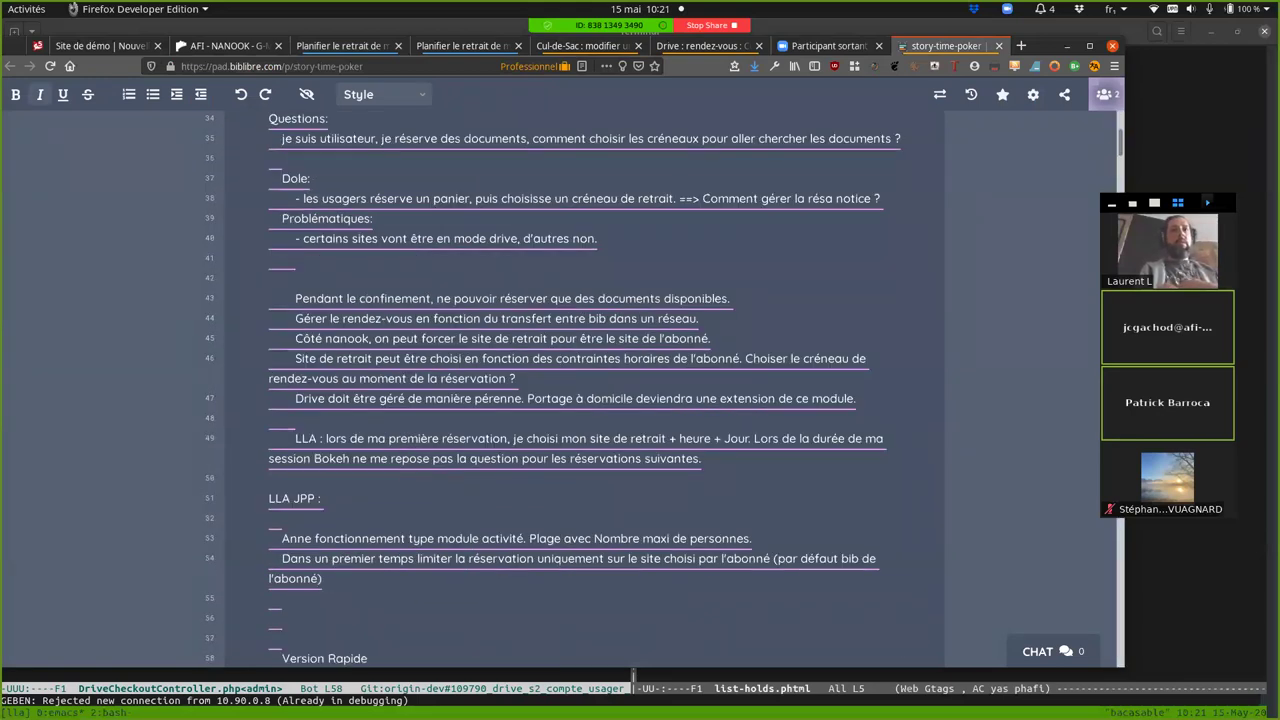
pyautogui.scroll(-5, 586, 390)
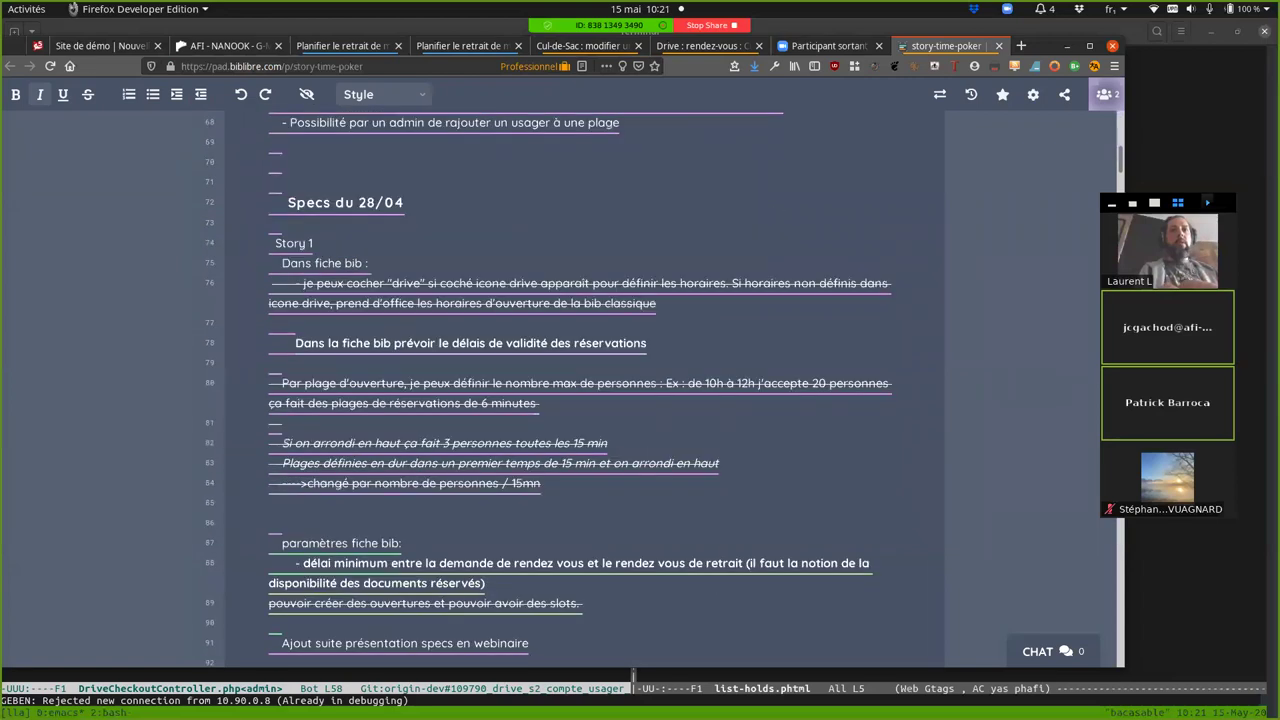
pyautogui.scroll(-3, 586, 390)
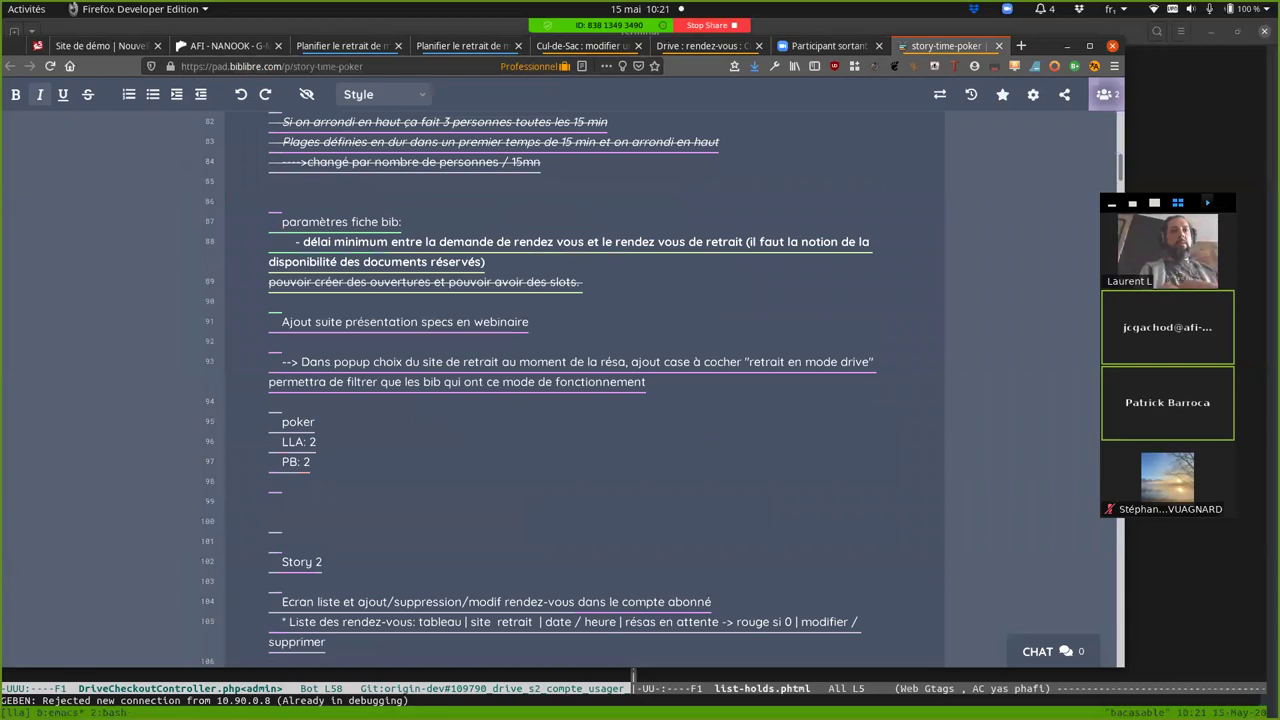
pyautogui.scroll(-5, 586, 390)
pyautogui.scroll(-4, 586, 390)
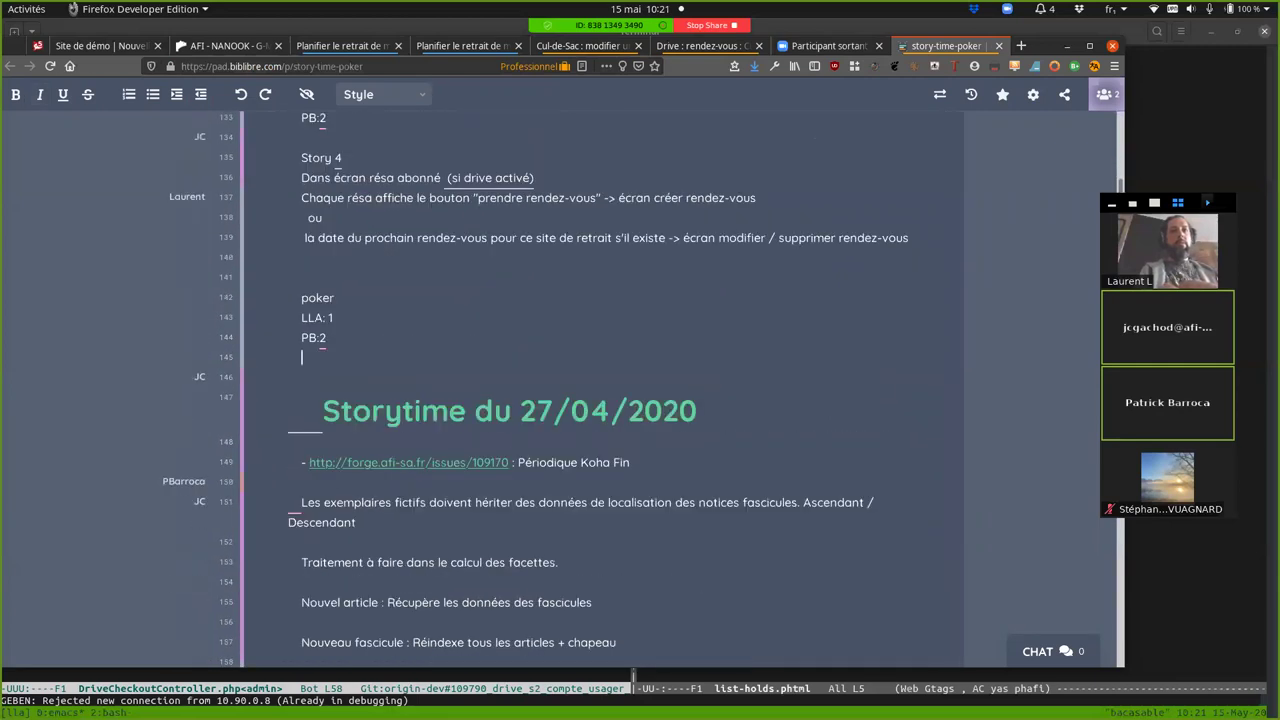
# Add blank lines and a 'Remarques:' heading under the Story 4 estimates.
pyautogui.press('Return')
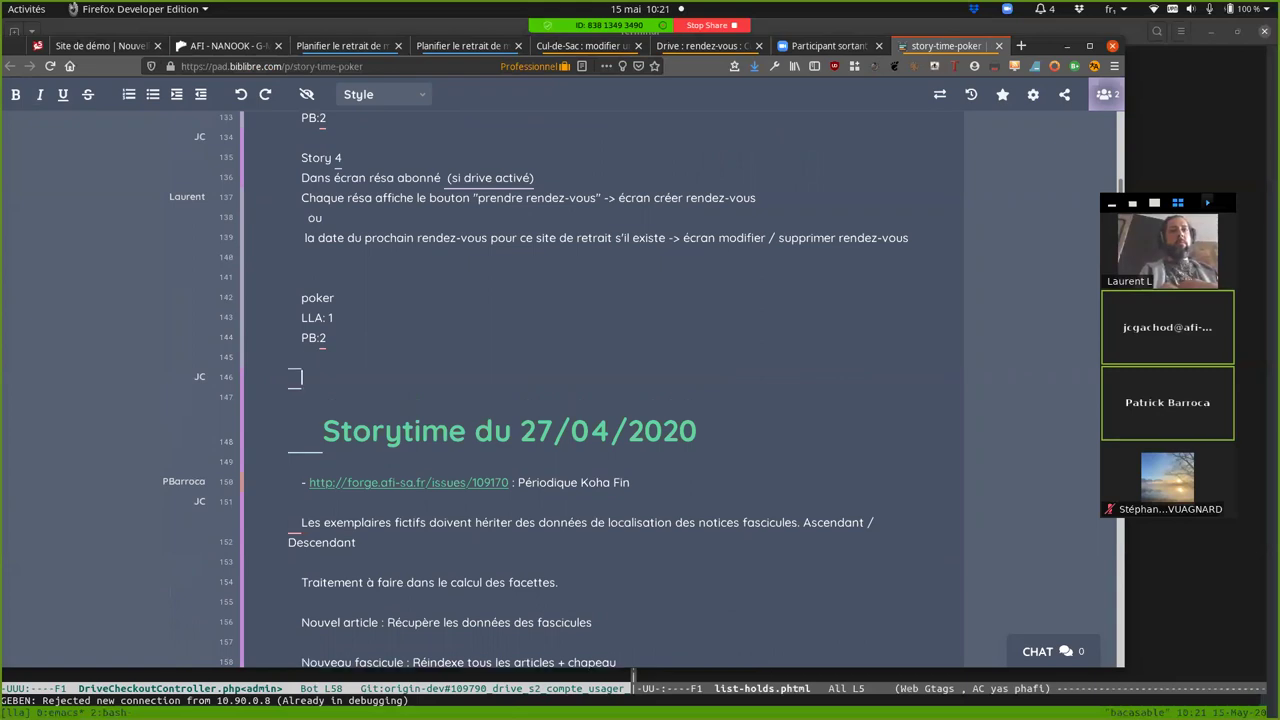
pyautogui.press('Return')
pyautogui.press('Return')
pyautogui.press('Return')
pyautogui.press('Return')
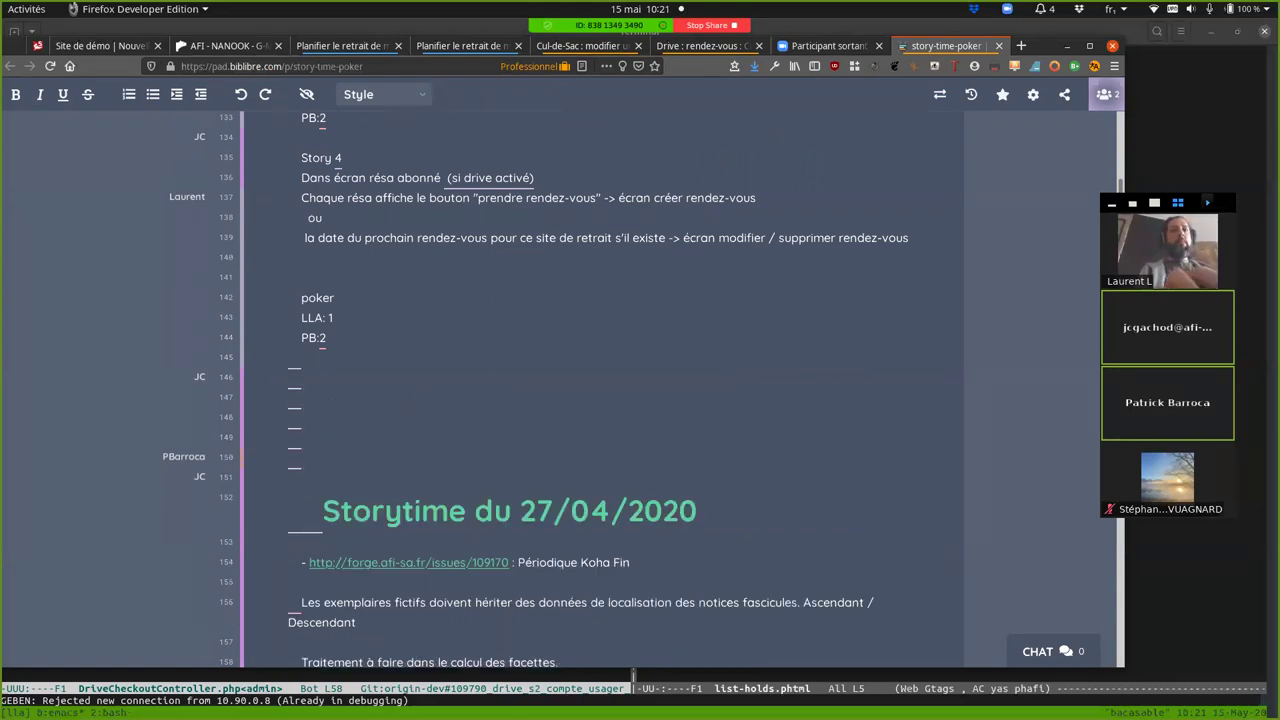
pyautogui.write('Remar')
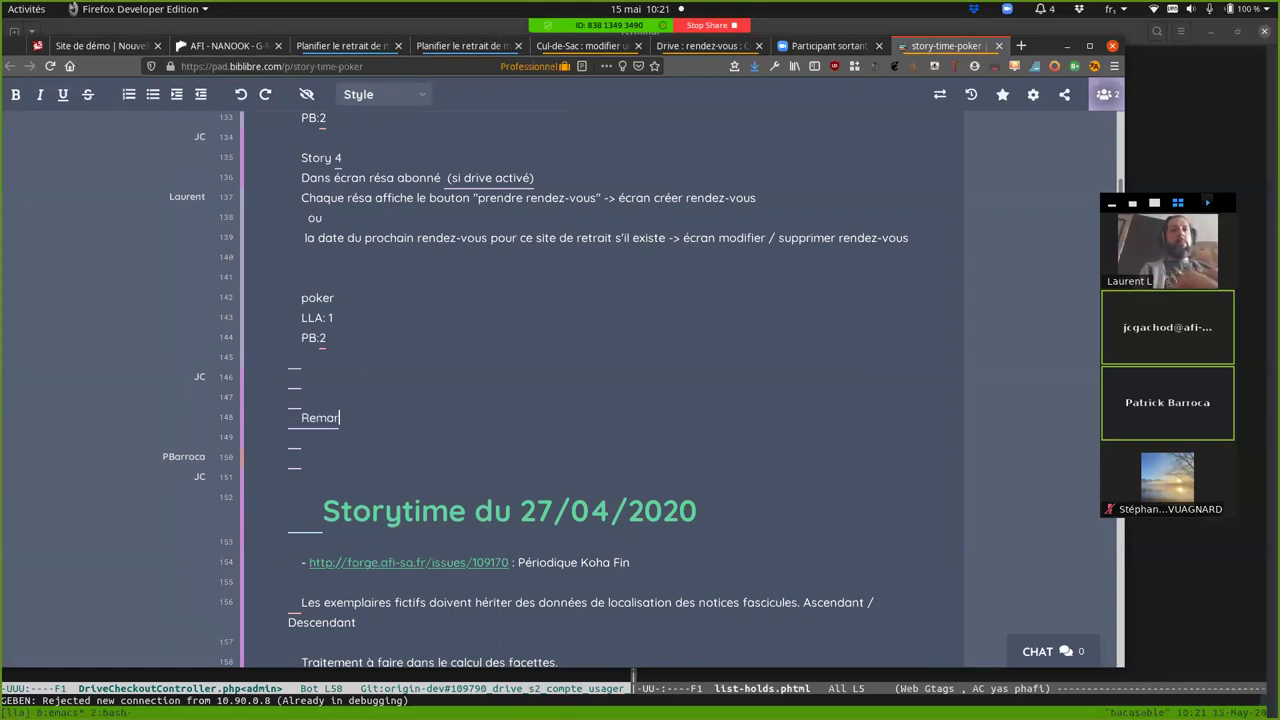
pyautogui.write('ques:')
pyautogui.press('Return')
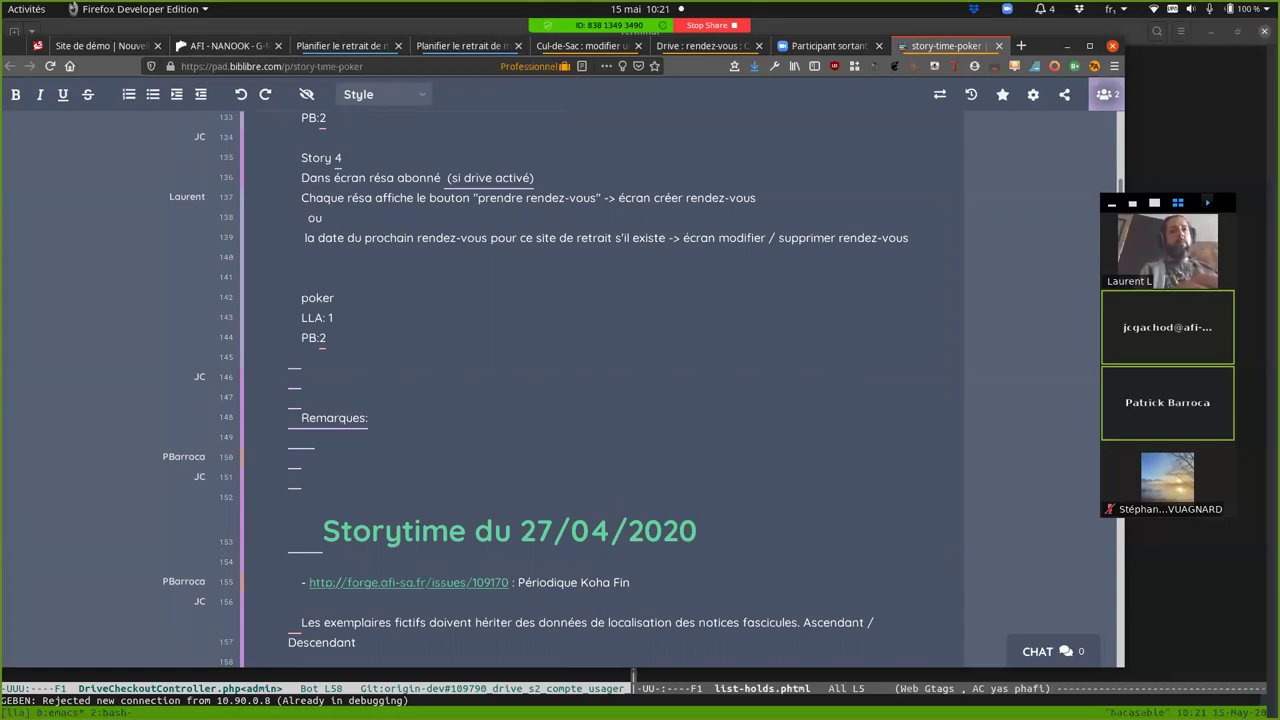
# List three dash remarks: deleting one's rdv, mail notification after creation, reminder the day before.
pyautogui.write('- écran abonna')
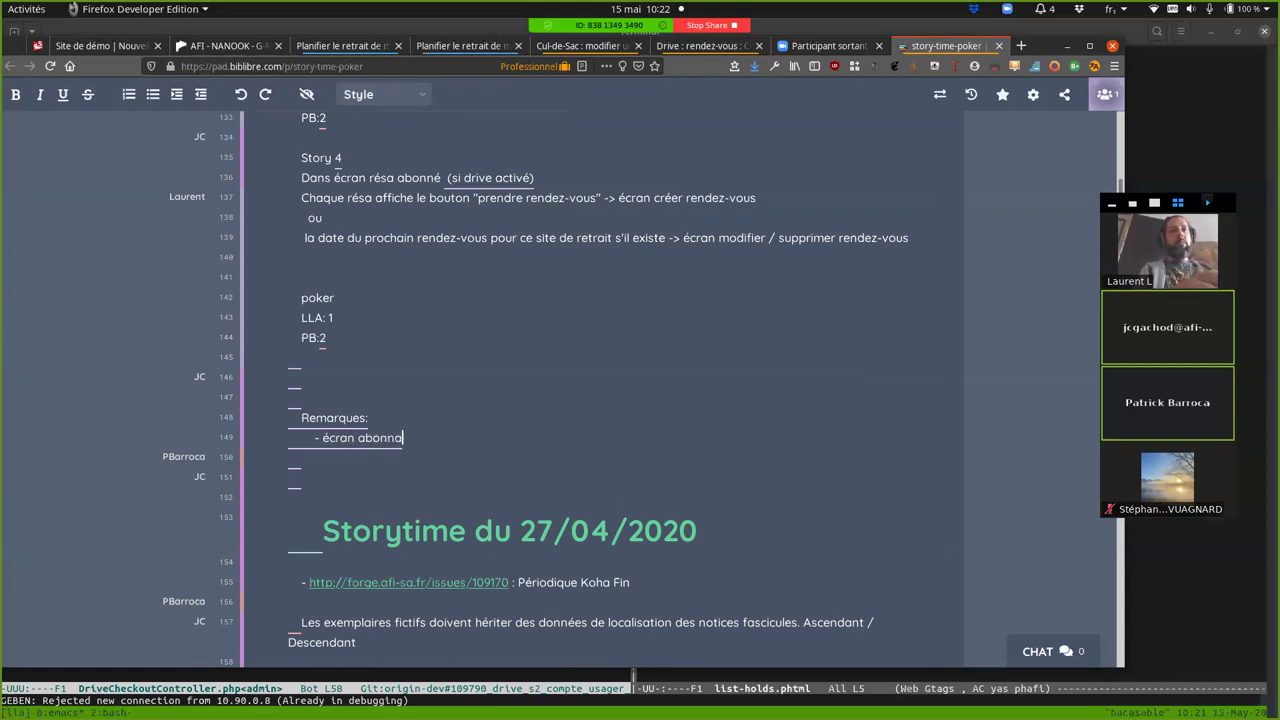
pyautogui.press('BackSpace')
pyautogui.write('é / ')
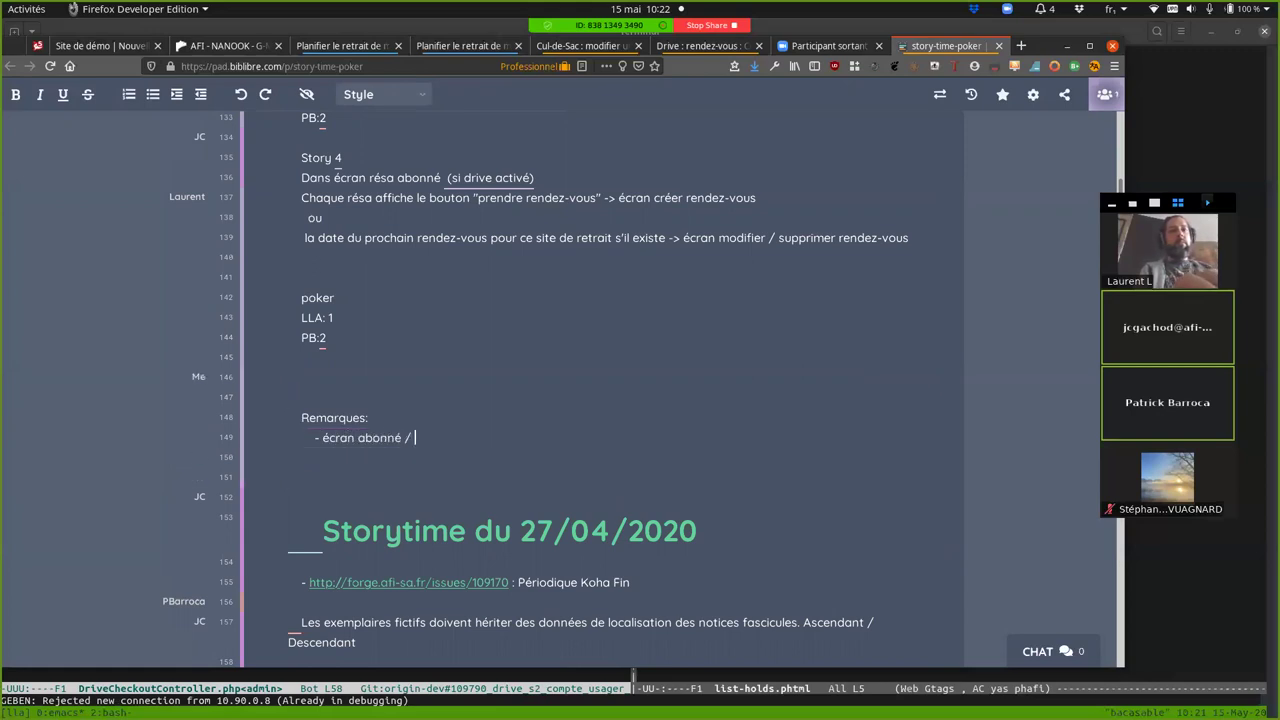
pyautogui.write('rdv: pouvoir suppri')
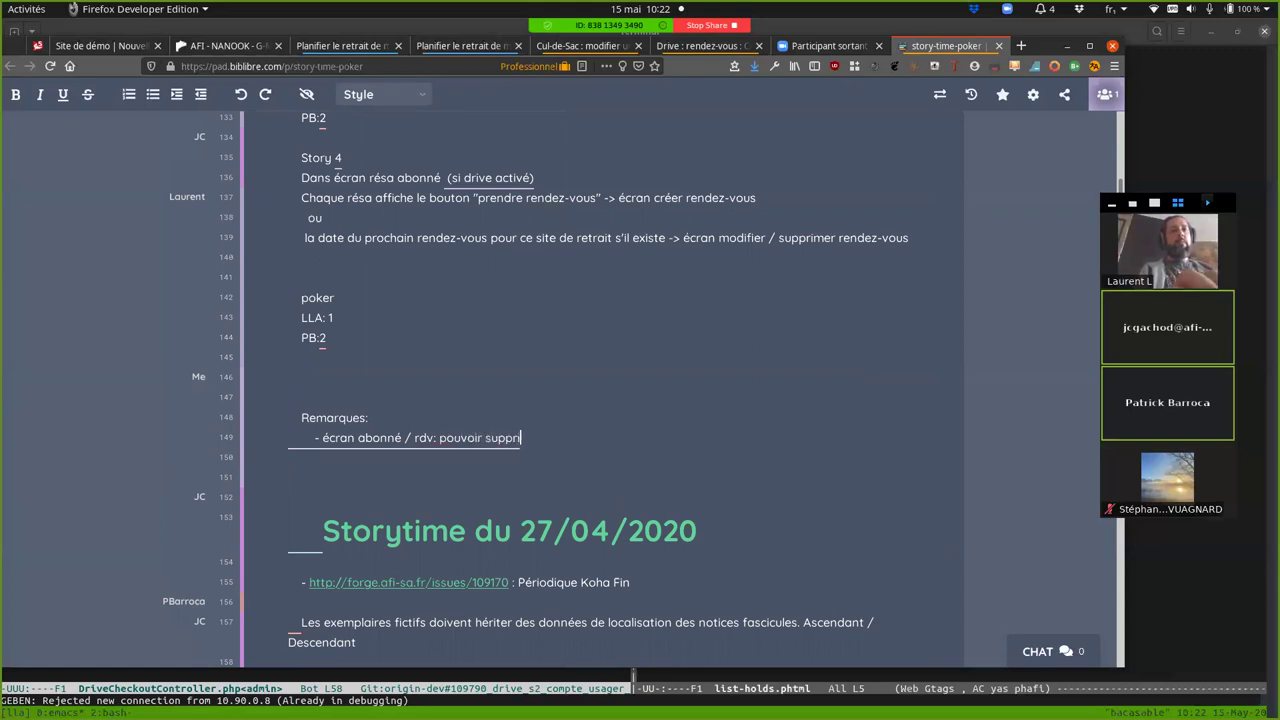
pyautogui.write('mer son rdv')
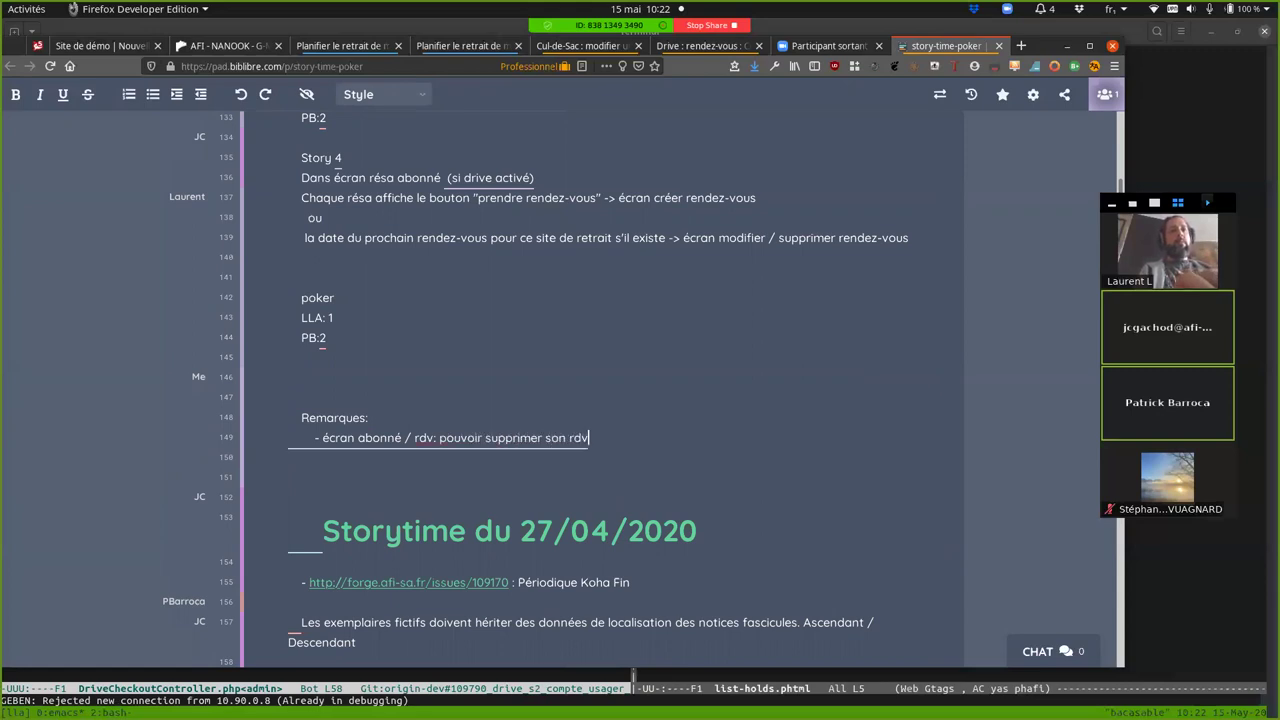
pyautogui.press('Return')
pyautogui.write('-')
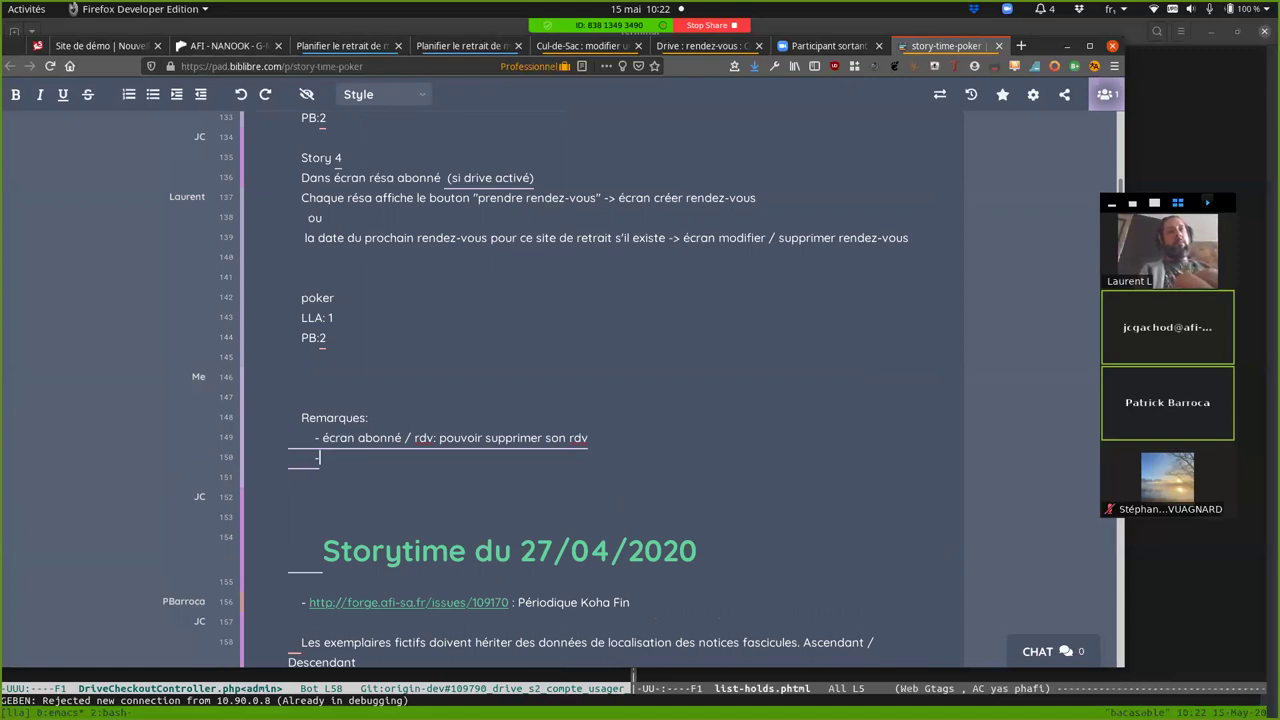
pyautogui.write(" notifier l'abonné")
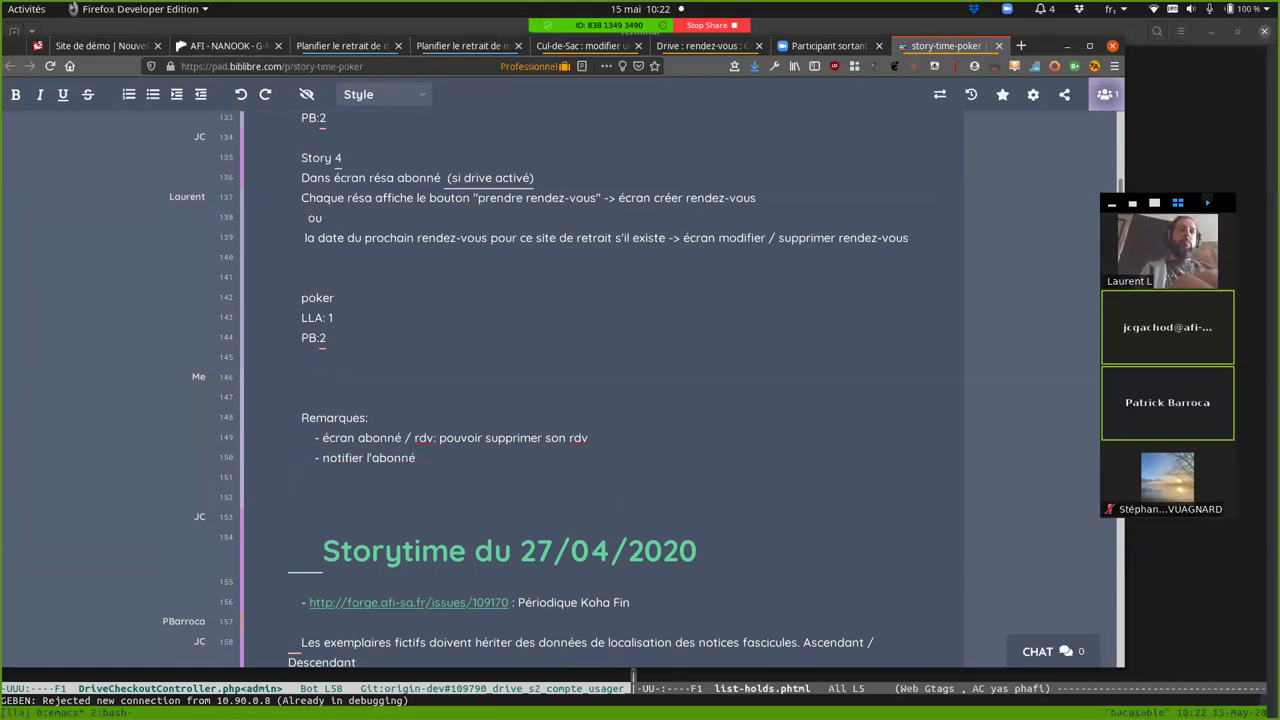
pyautogui.write(' par mail de')
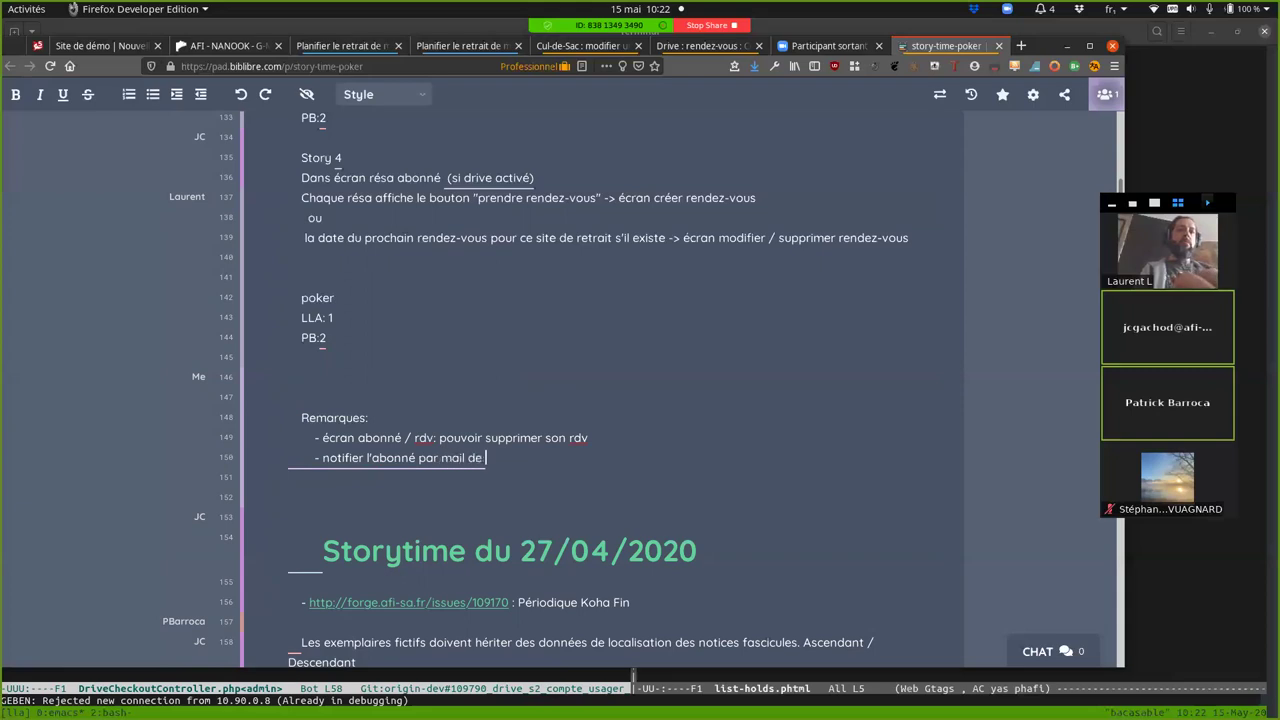
pyautogui.write(' son ')
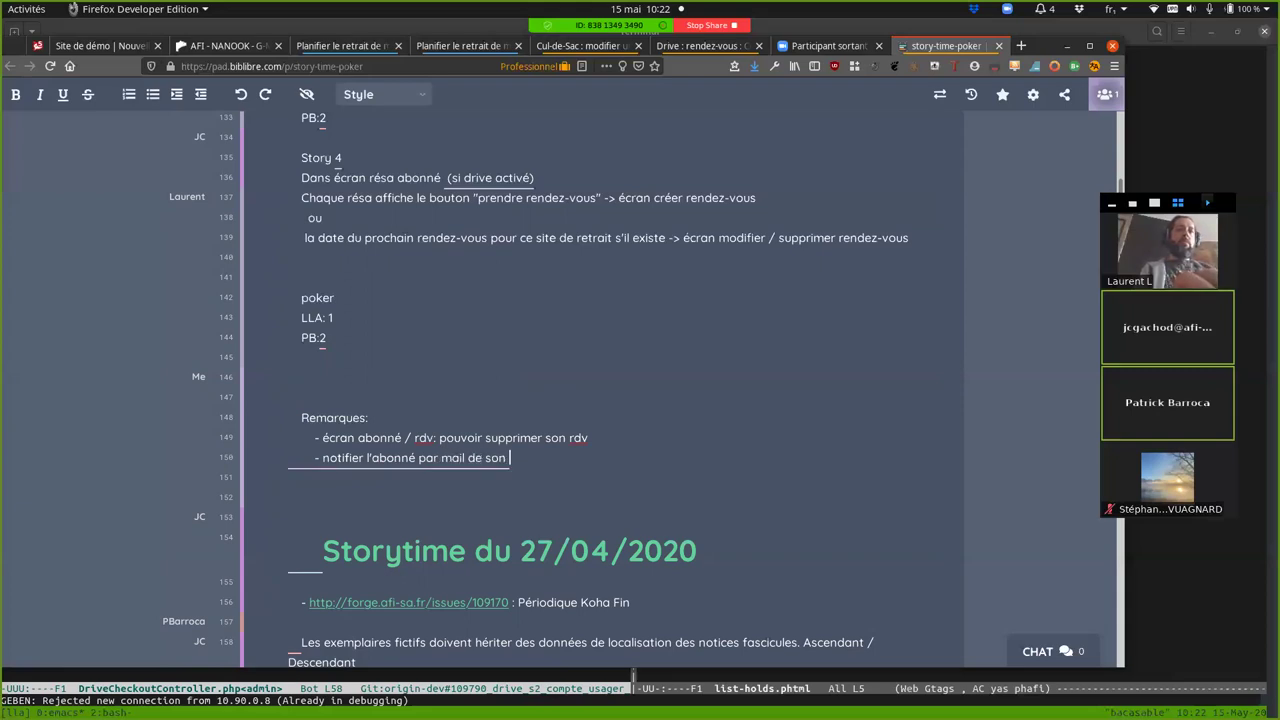
pyautogui.write('rdv après création')
pyautogui.press('Return')
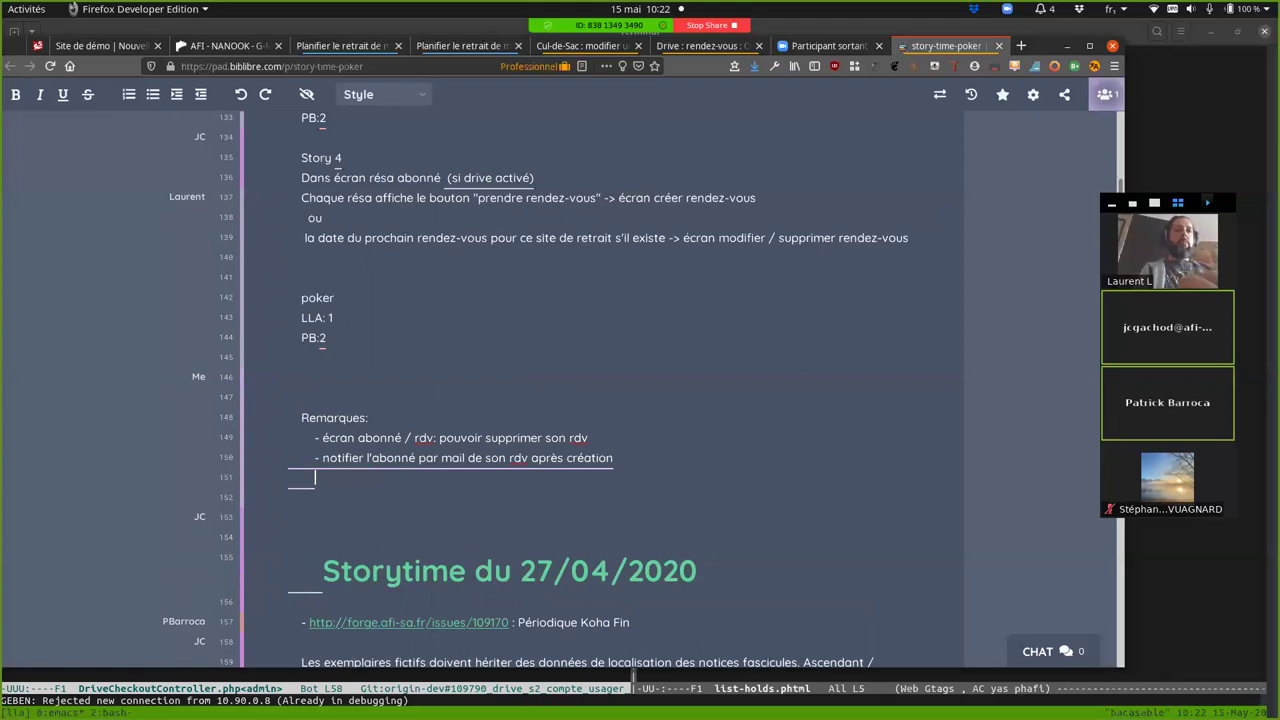
pyautogui.write("- notifier l'abonné ")
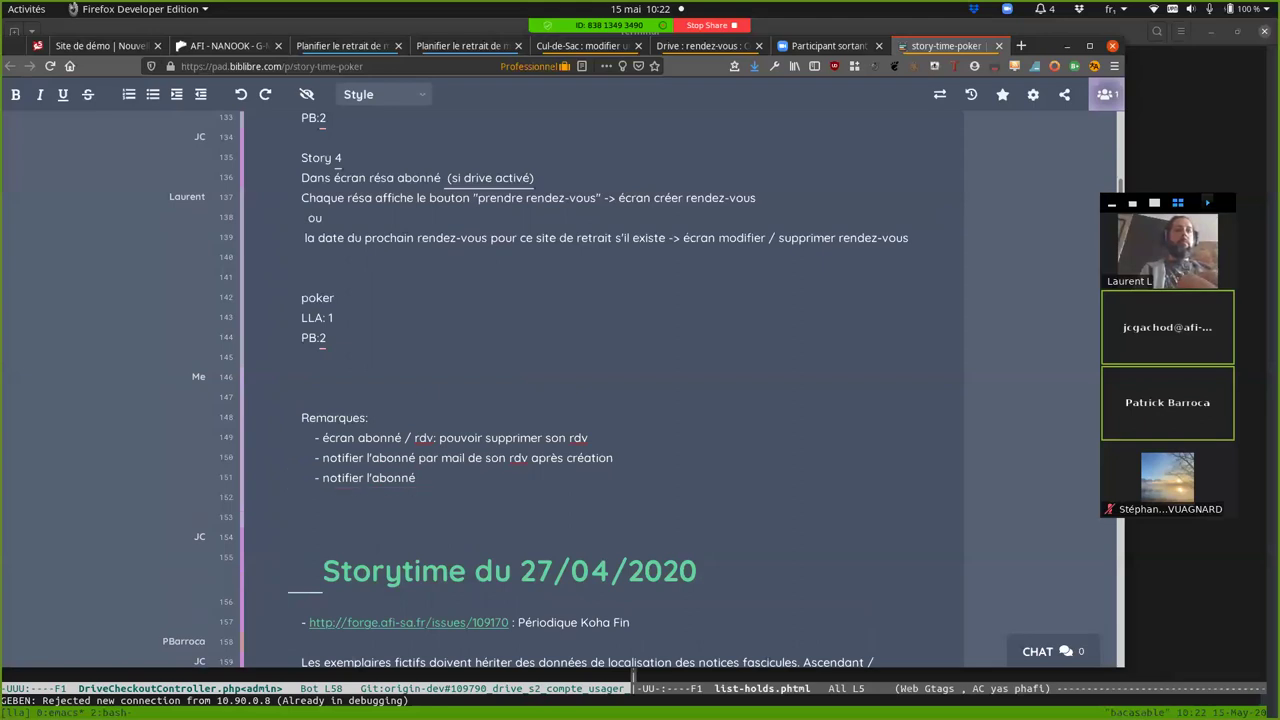
pyautogui.write('la veille d')
pyautogui.write('e son rdv')
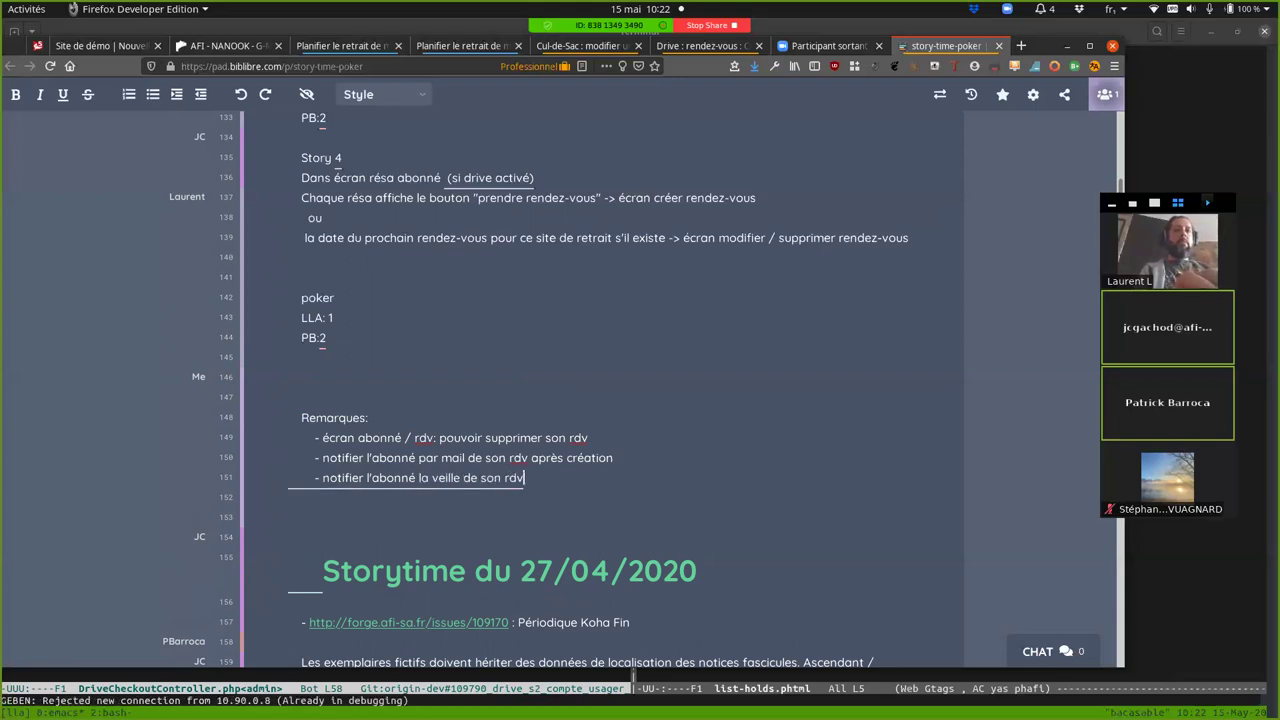
pyautogui.press('Return')
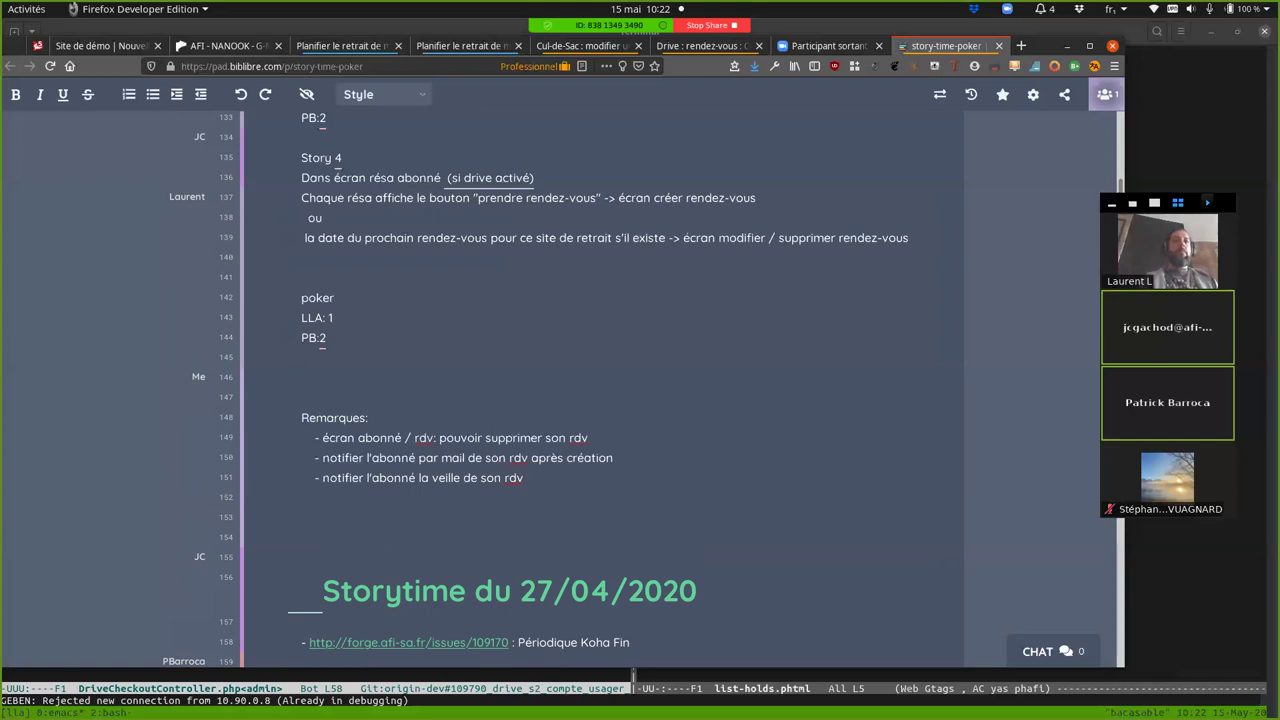
# Scroll up and down the pad to review the stories and the new Story 4 remarks.
pyautogui.scroll(2, 600, 400)
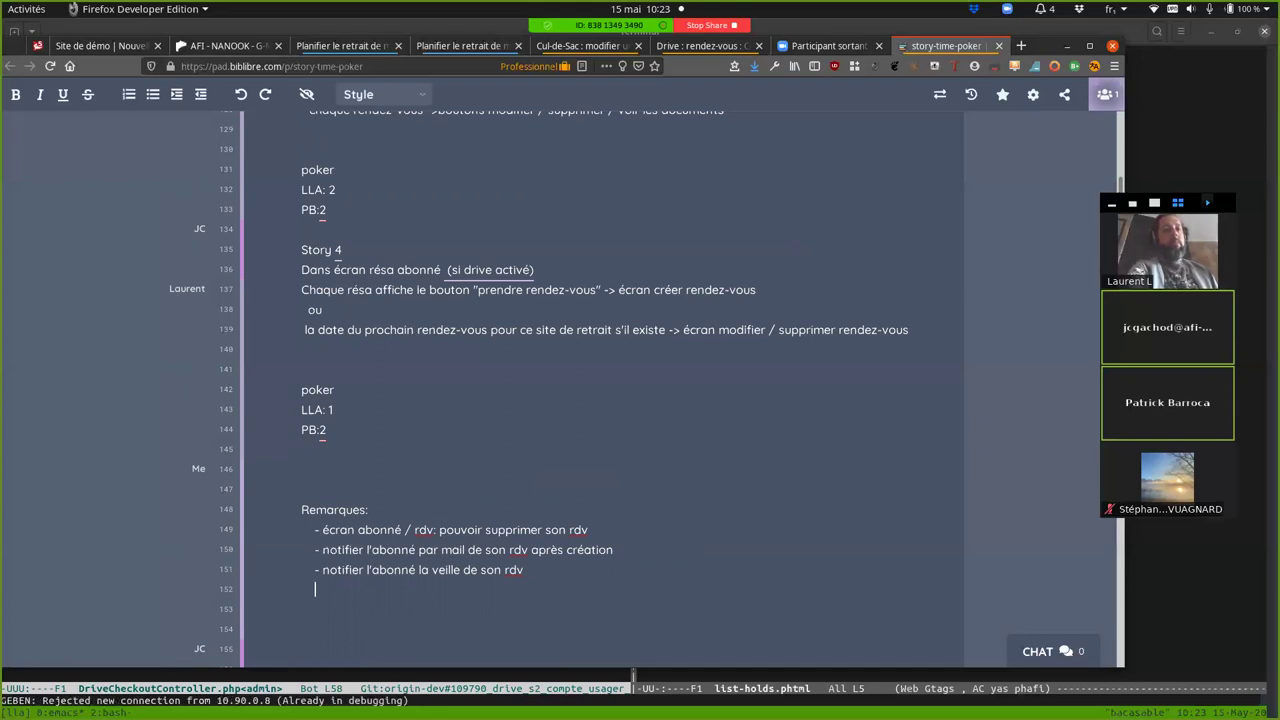
pyautogui.scroll(3, 600, 390)
pyautogui.scroll(-4, 600, 390)
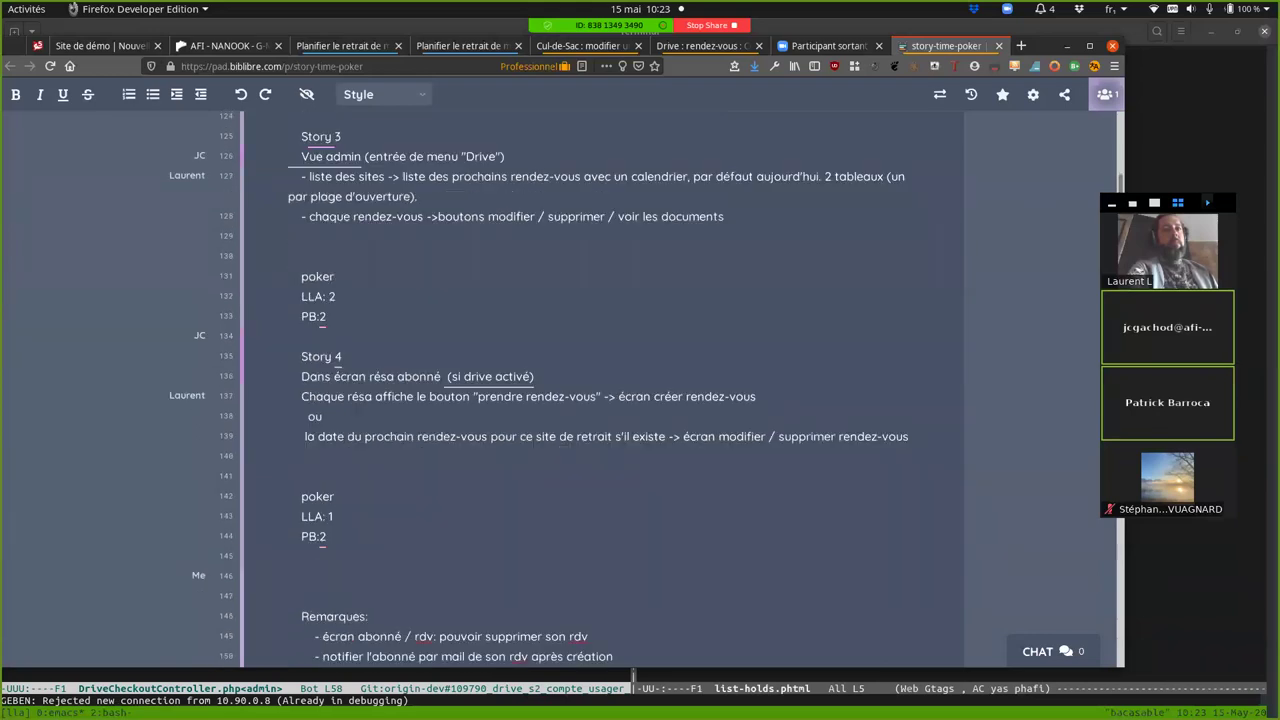
pyautogui.scroll(4, 600, 390)
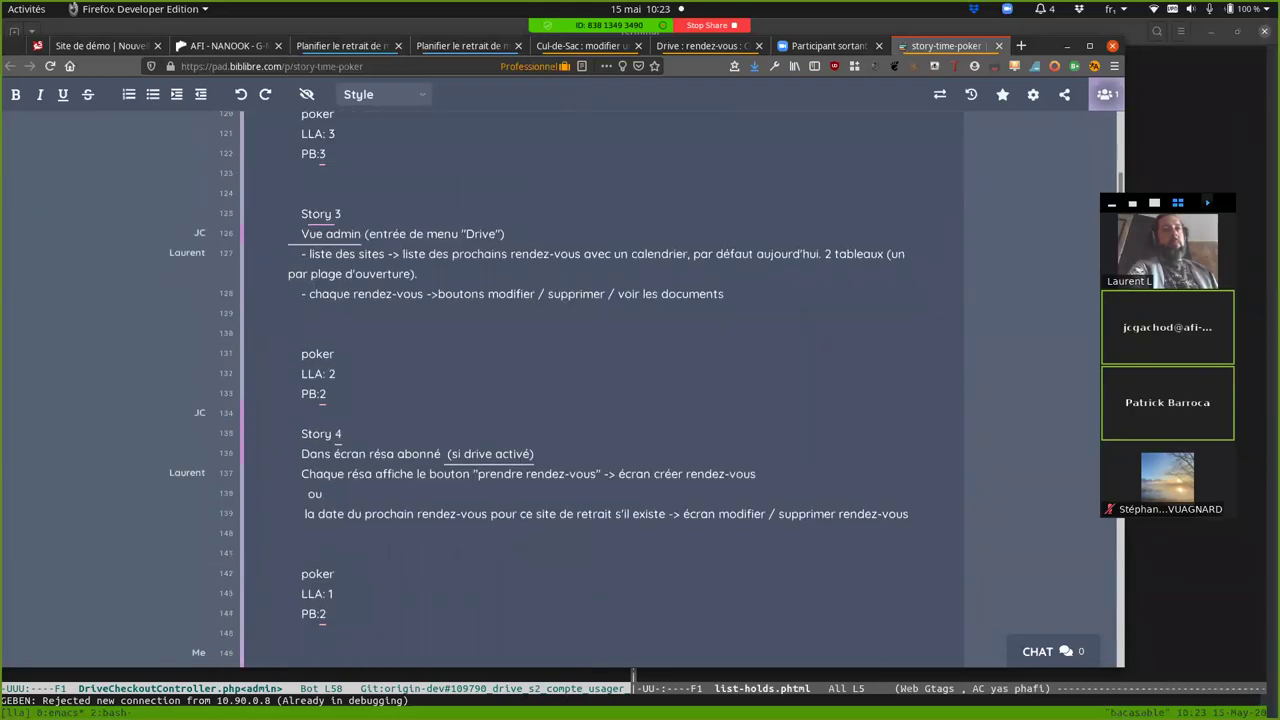
pyautogui.scroll(-2, 600, 390)
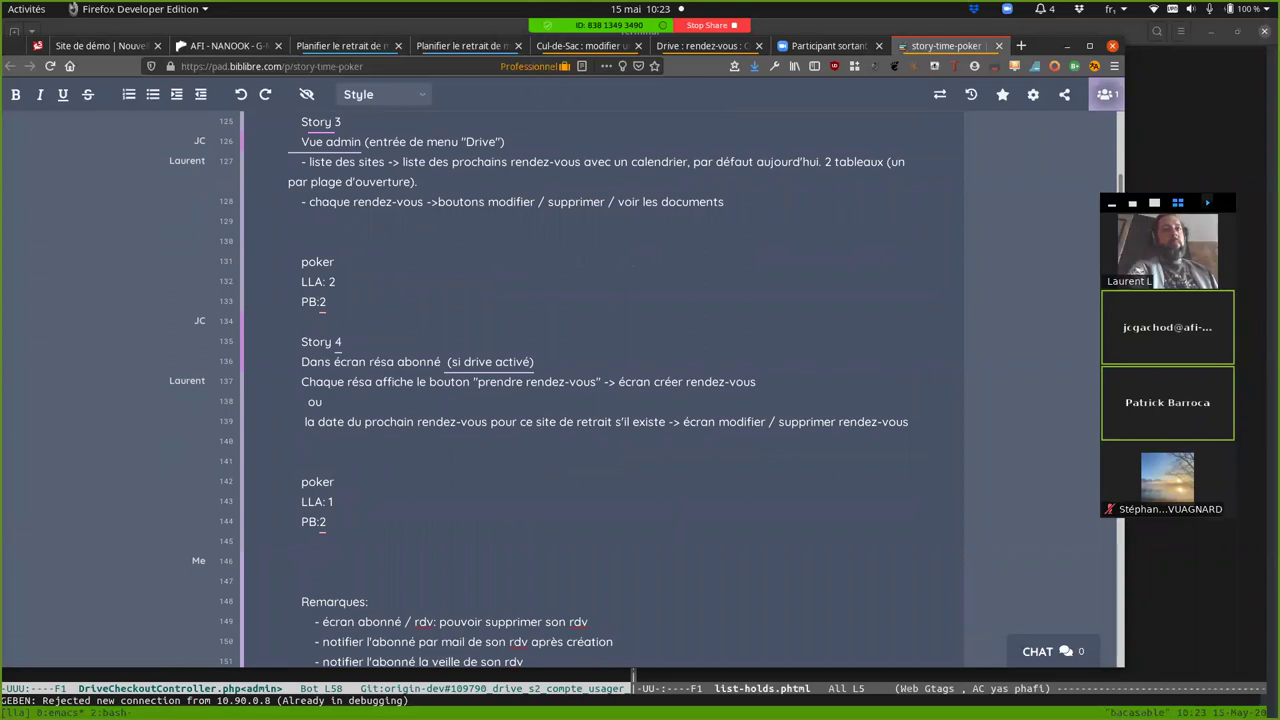
pyautogui.scroll(-3, 600, 390)
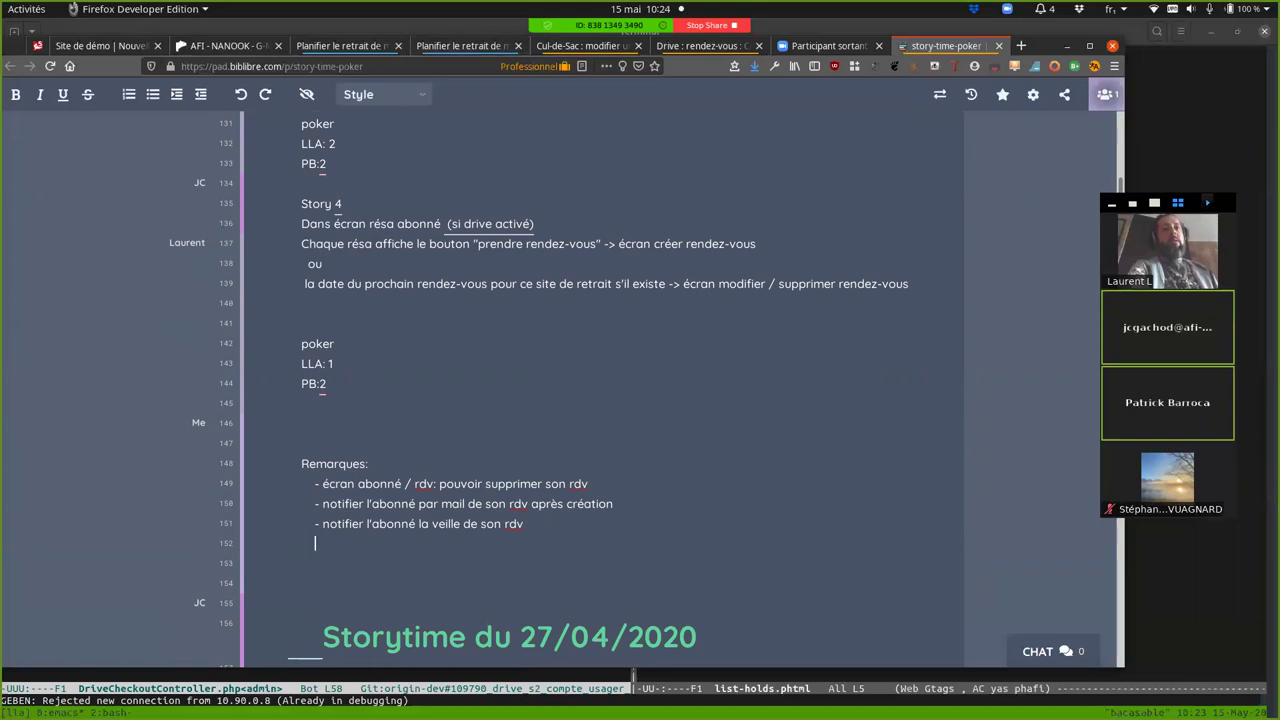
pyautogui.scroll(2, 600, 390)
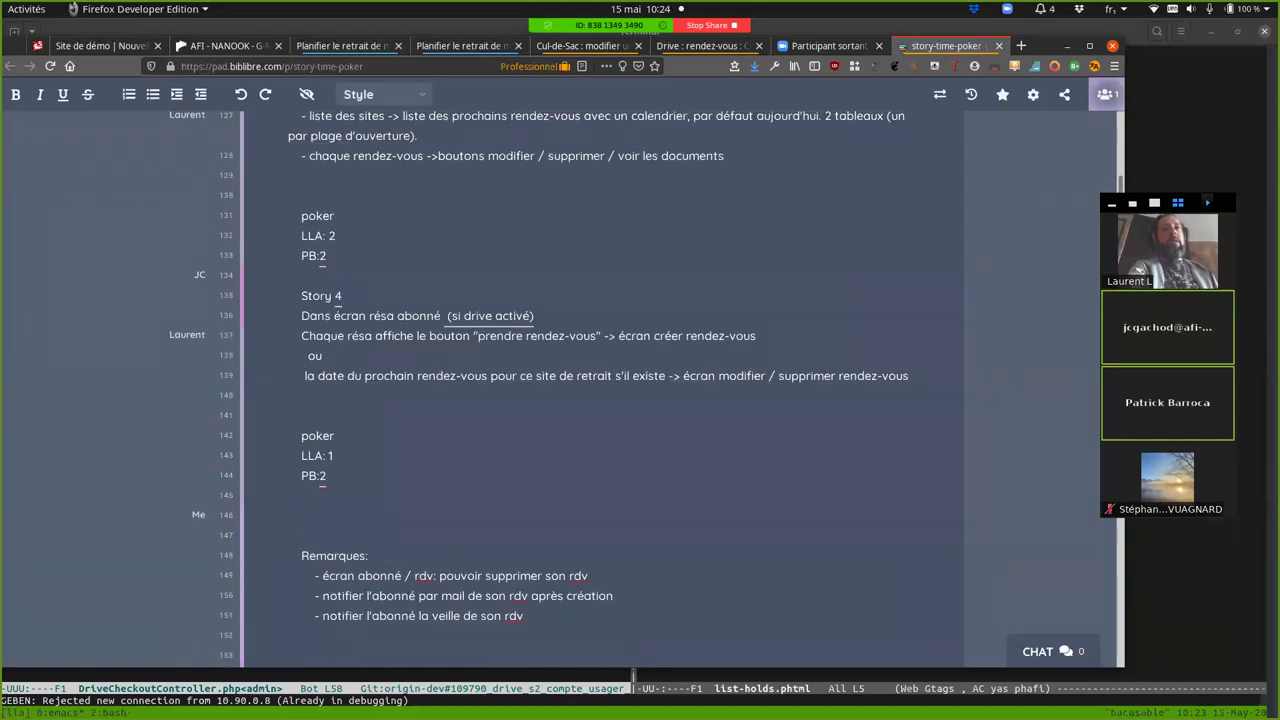
# Go to the admin Drive : rendez-vous list and open Cul-de-Sac's appointments for 15 mai 2020.
pyautogui.click(463, 45)
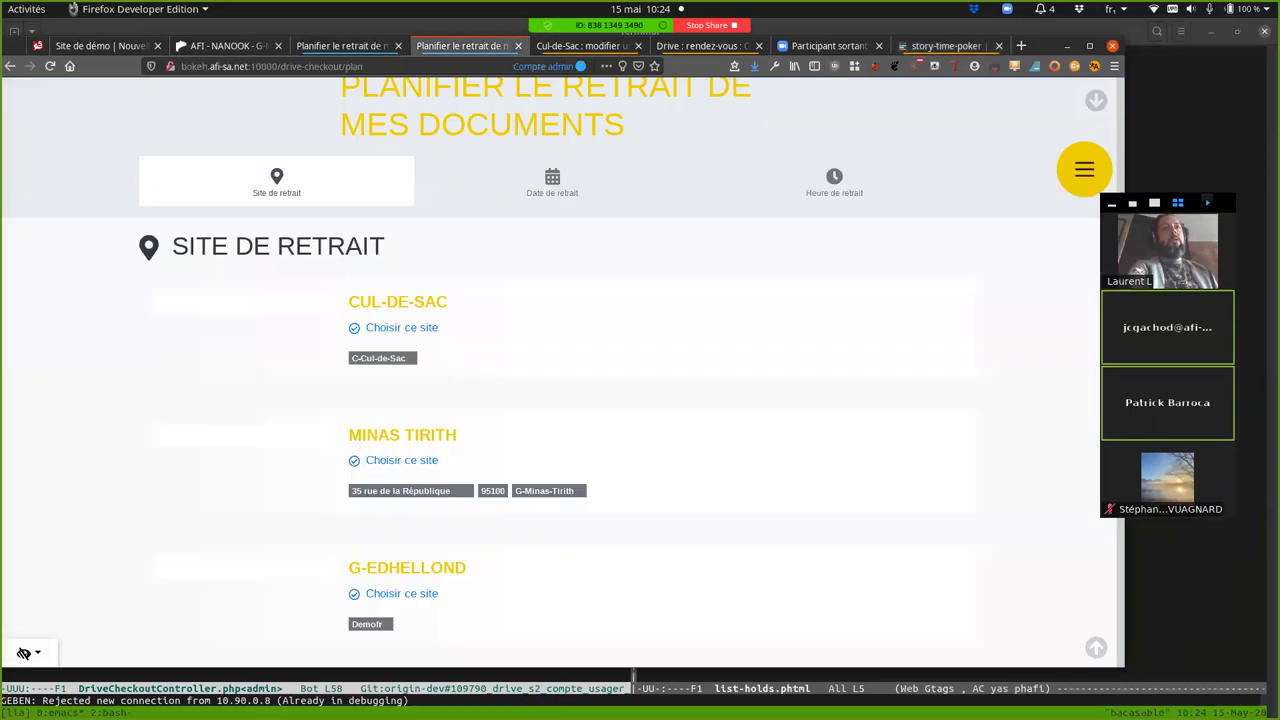
pyautogui.hotkey('ctrl', 'Tab')
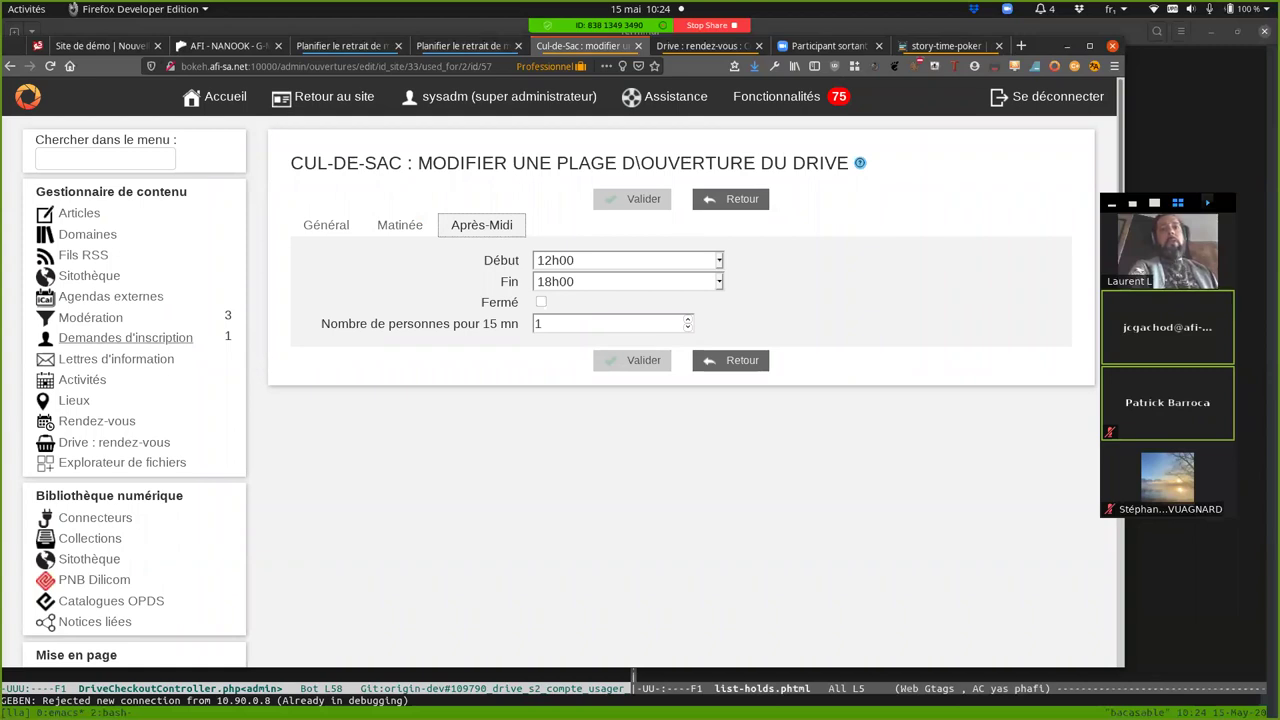
pyautogui.click(114, 442)
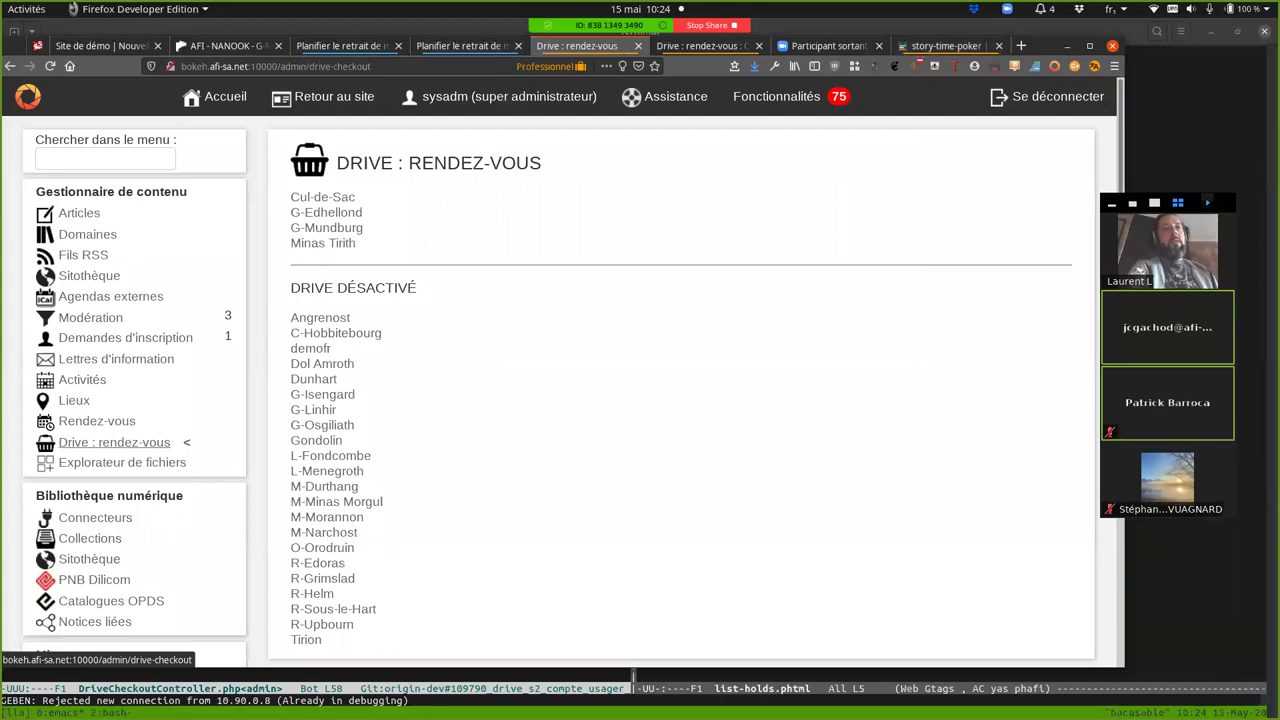
pyautogui.click(322, 197)
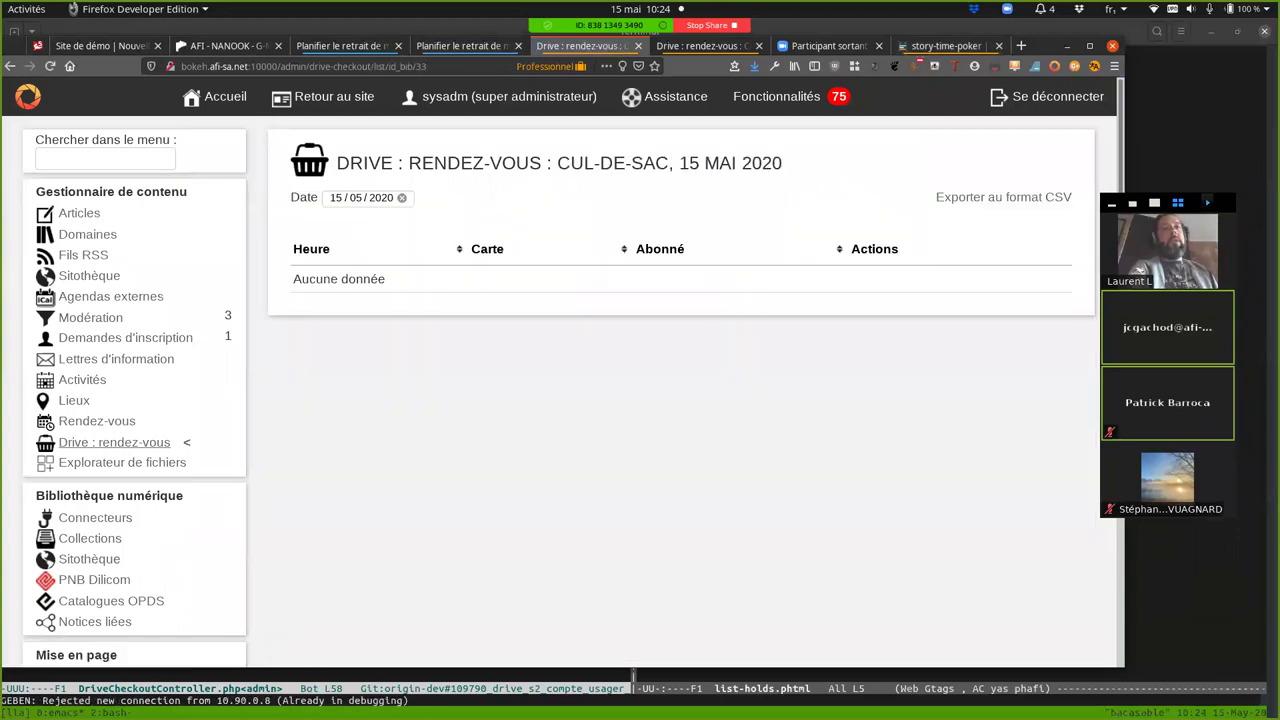
# Change the Cul-de-Sac appointments date to 18/05/2020, showing pickups at 10:00, 10:15 and 10:30.
pyautogui.click(356, 197)
pyautogui.click(343, 317)
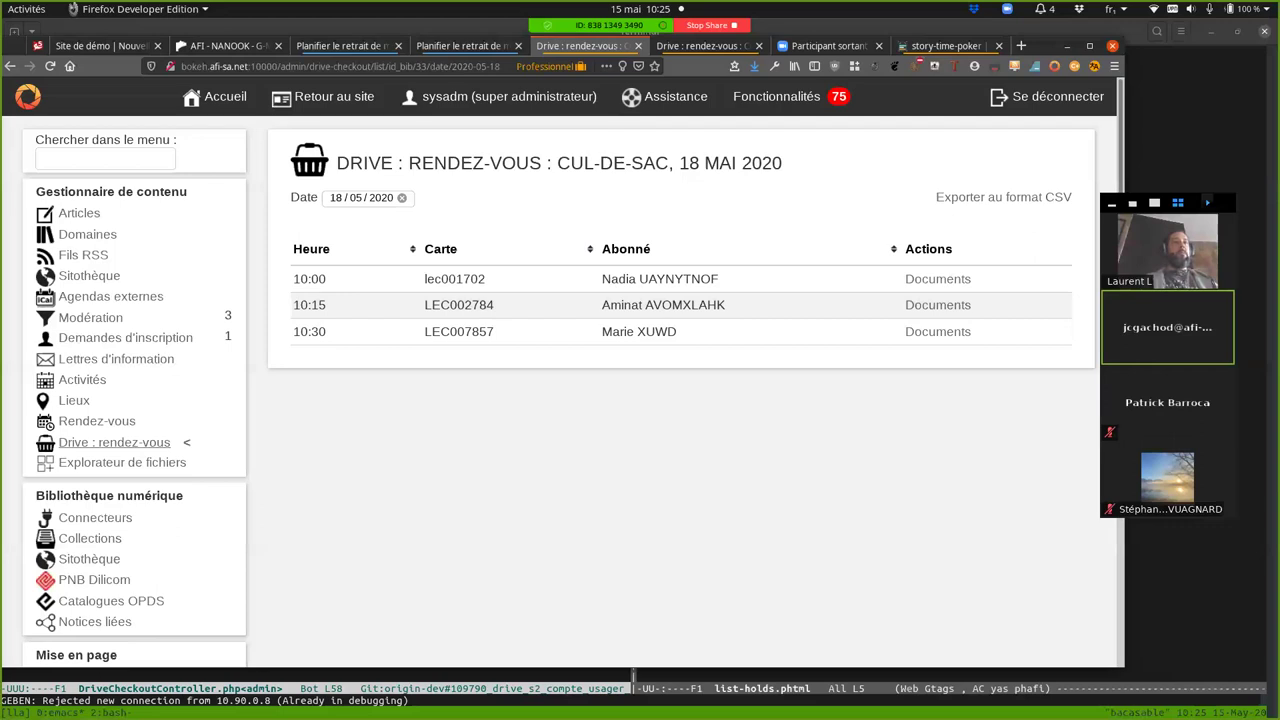
pyautogui.moveTo(546, 35)
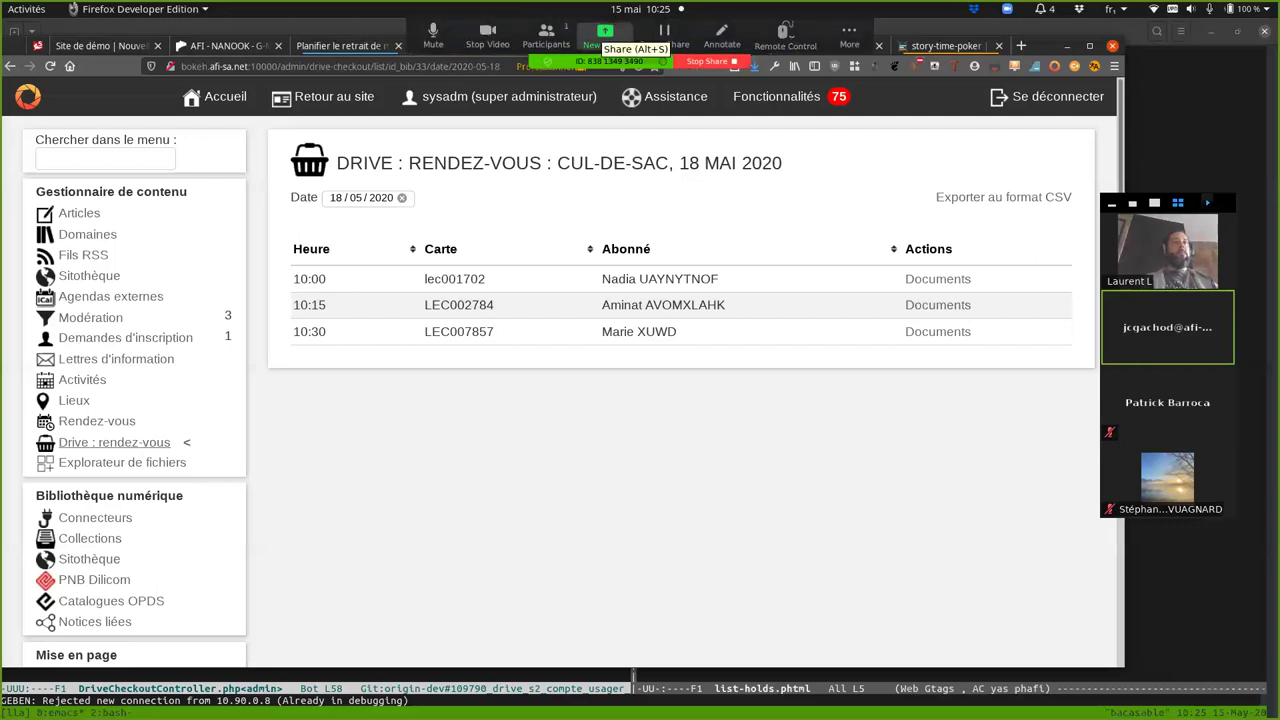
pyautogui.click(546, 35)
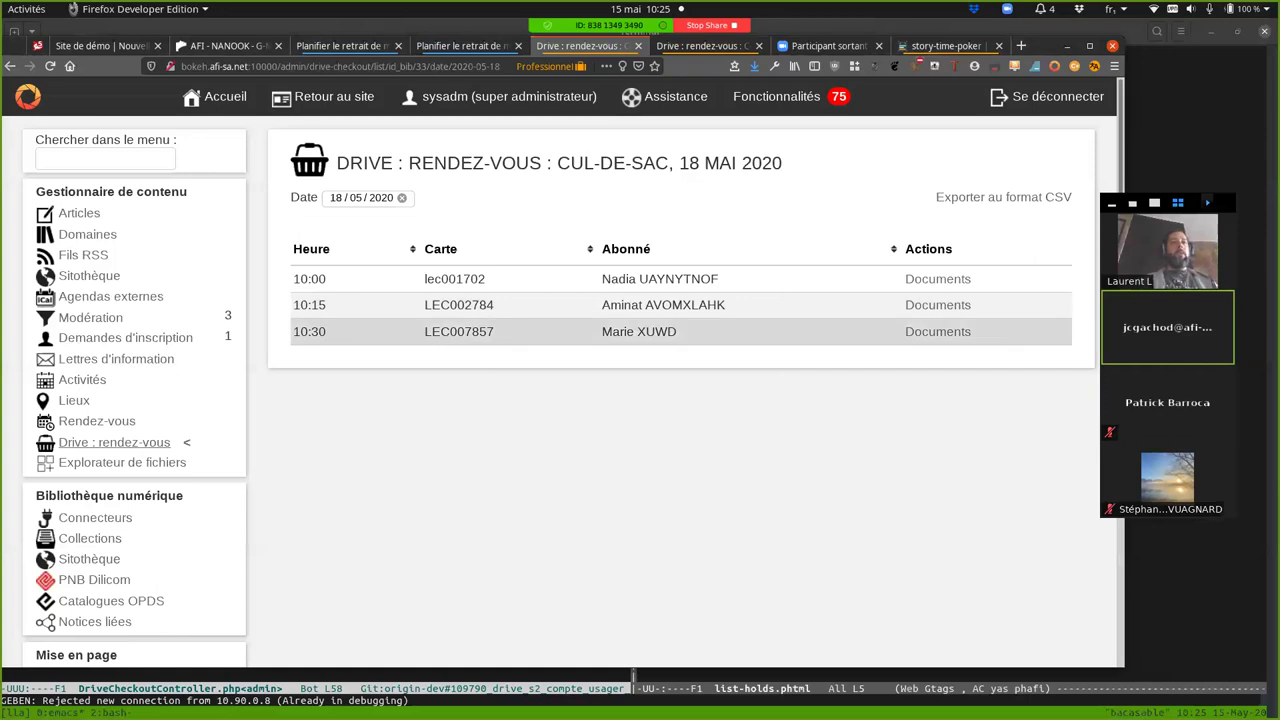
pyautogui.scroll(-1, 680, 331)
pyautogui.scroll(-5, 680, 300)
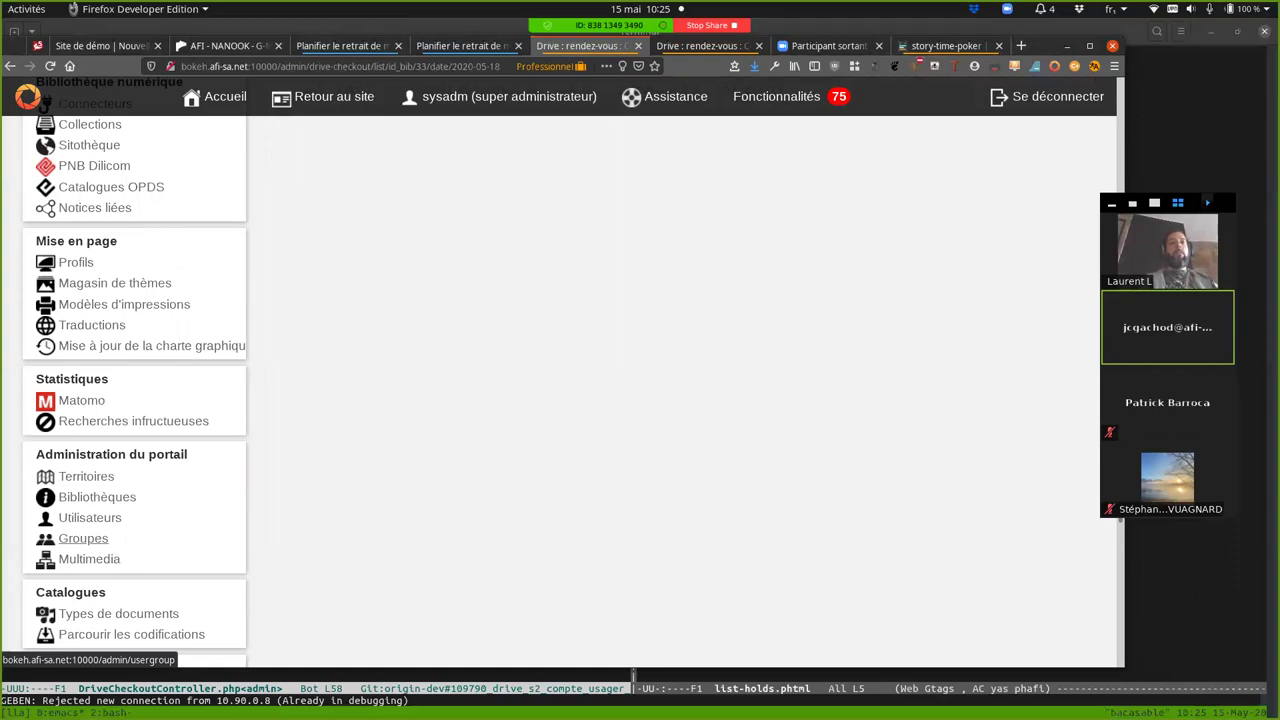
# From Bibliothèques, open Cul-de-Sac's drive opening slots and edit the lundi slot.
pyautogui.click(97, 497)
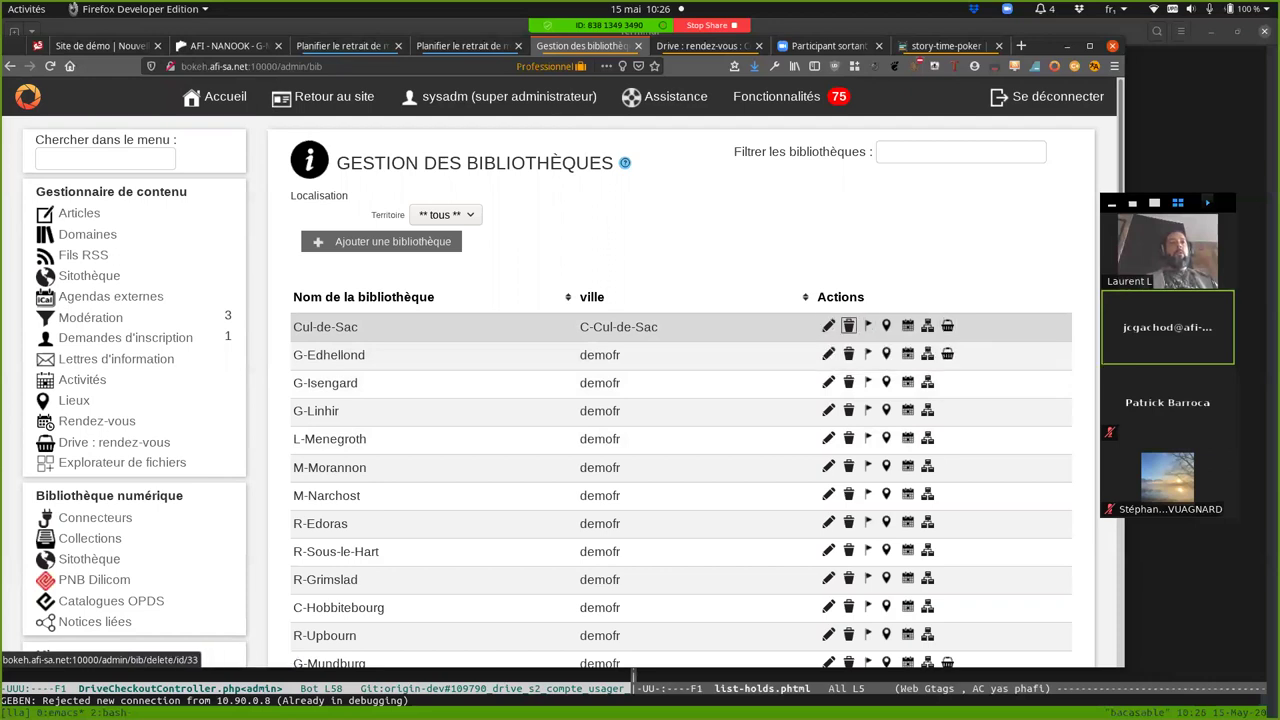
pyautogui.click(947, 326)
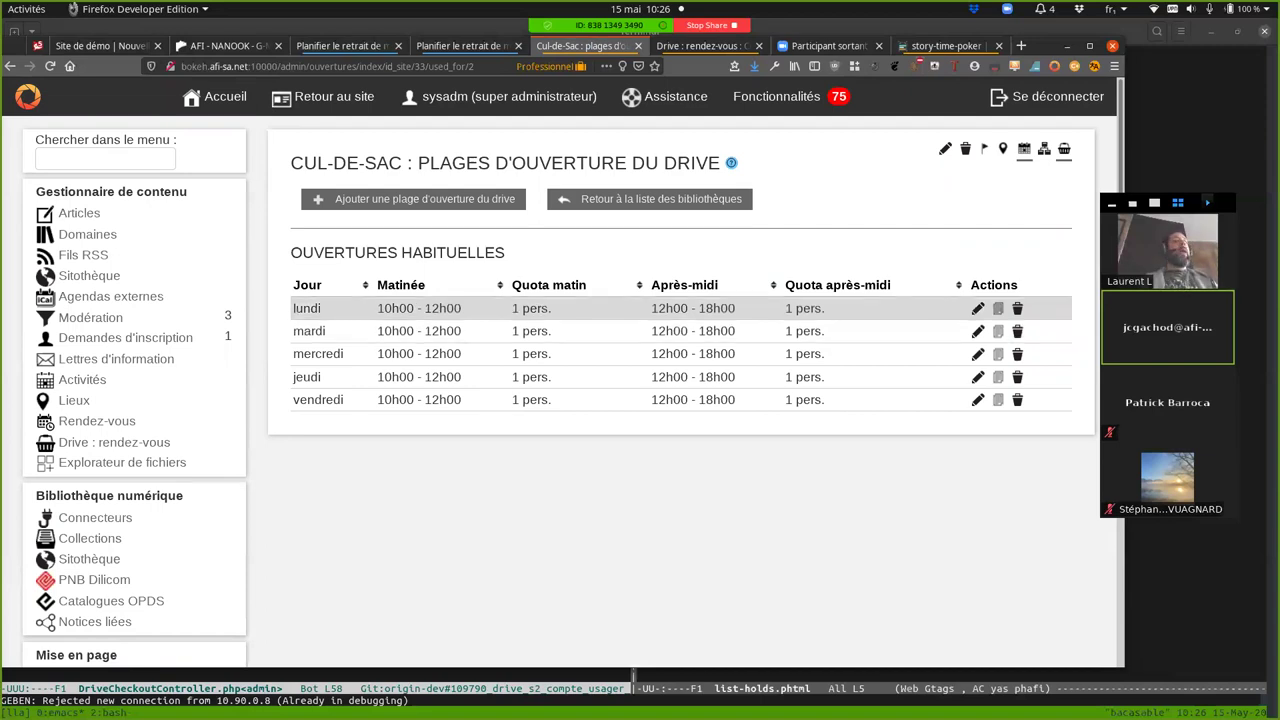
pyautogui.click(978, 308)
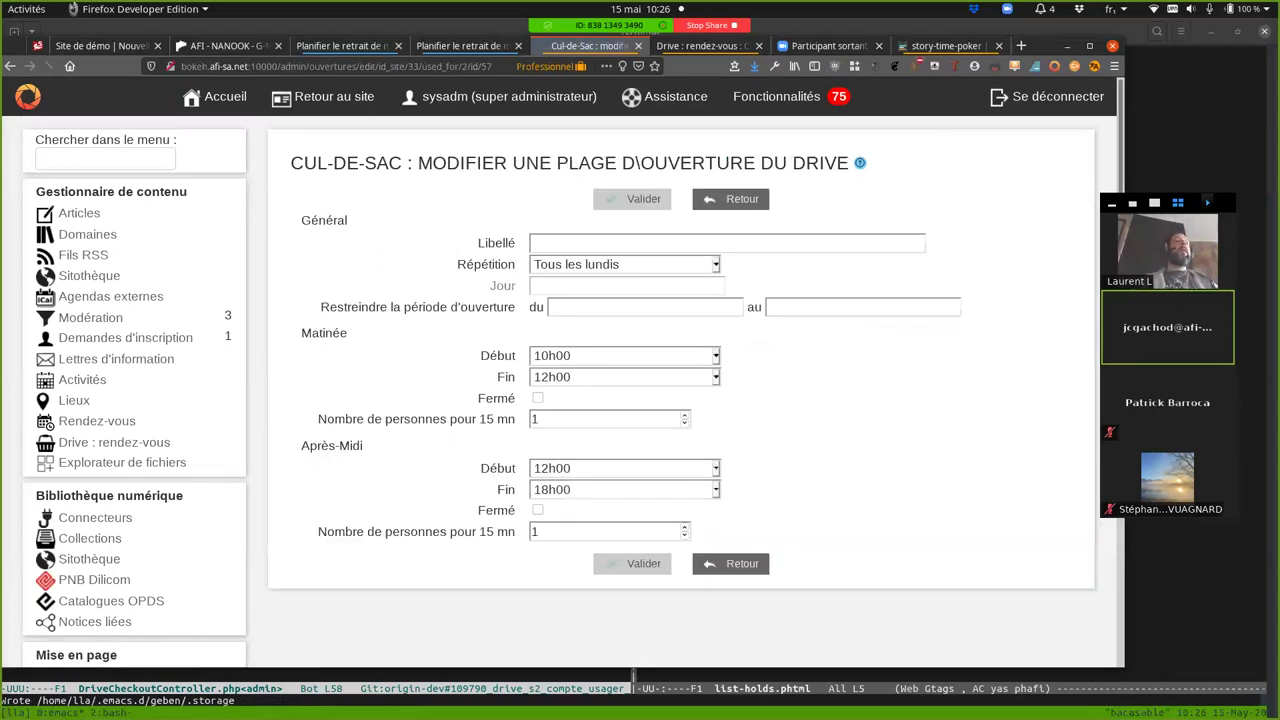
# Show the Monday slot's Matinée settings: 10h00–12h00, 1 person per 15 minutes.
pyautogui.click(399, 225)
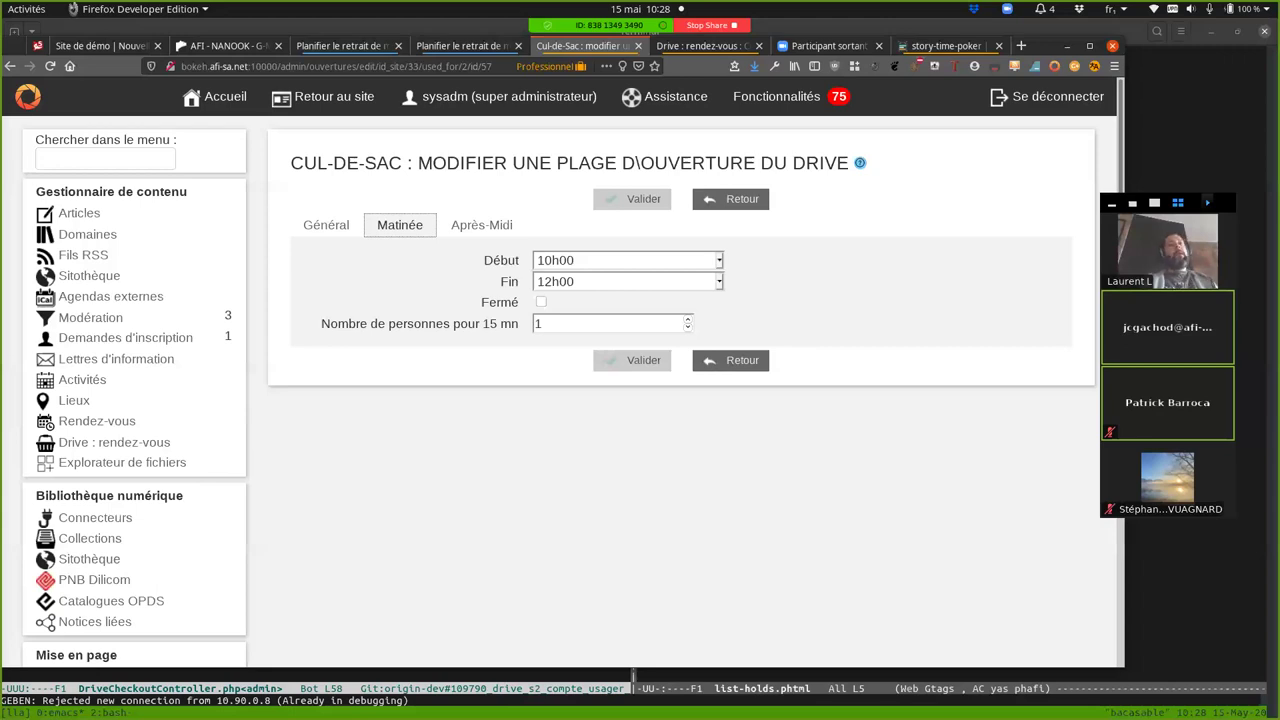
# Tick Fermé on the Matinée tab so the Monday morning is closed, unsaved.
pyautogui.click(541, 301)
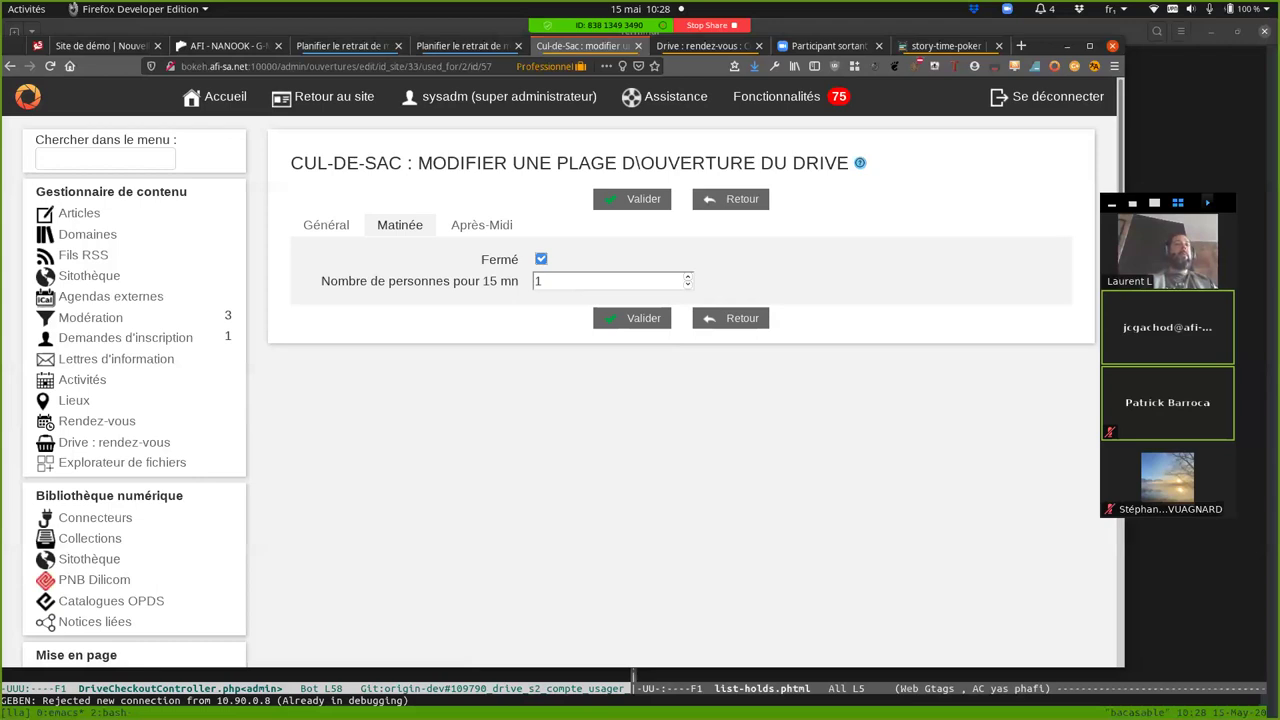
pyautogui.press('space')
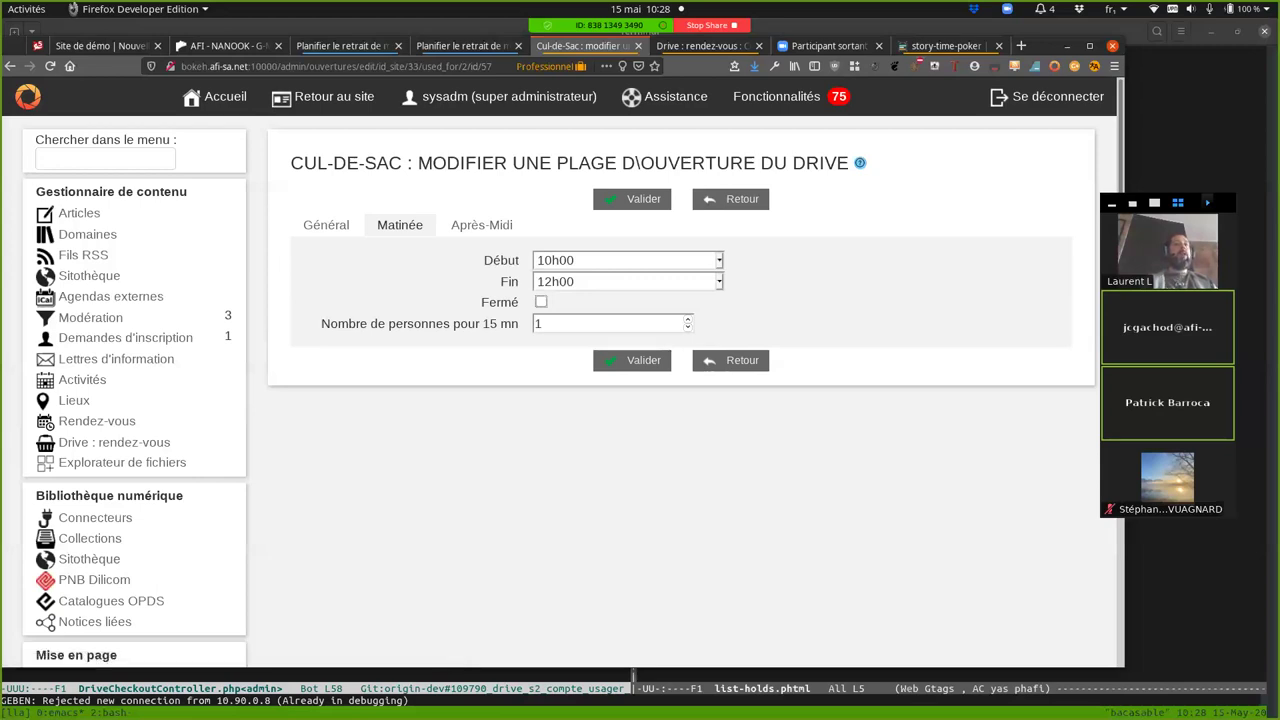
pyautogui.press('space')
pyautogui.hotkey('shift', 'Tab')
pyautogui.press('Right')
pyautogui.press('Left')
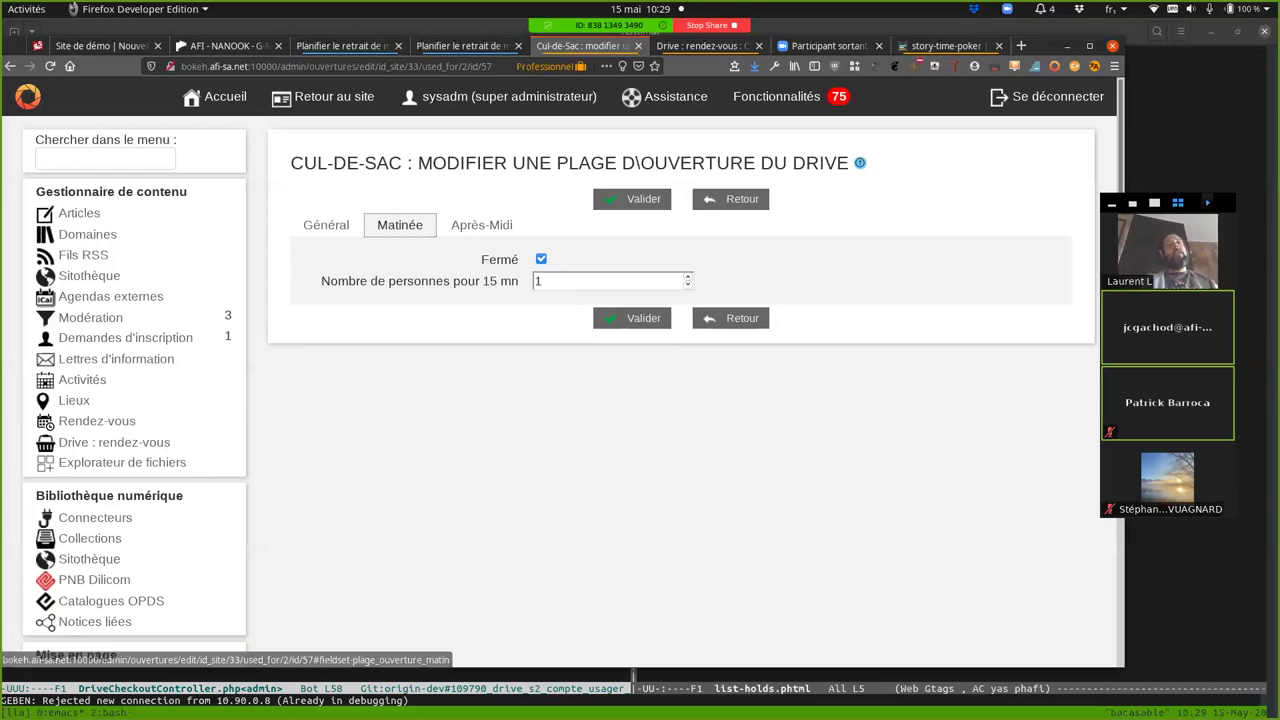
# On the Général tab, set Répétition to Aucune and Jour to 19/05/2020.
pyautogui.click(326, 225)
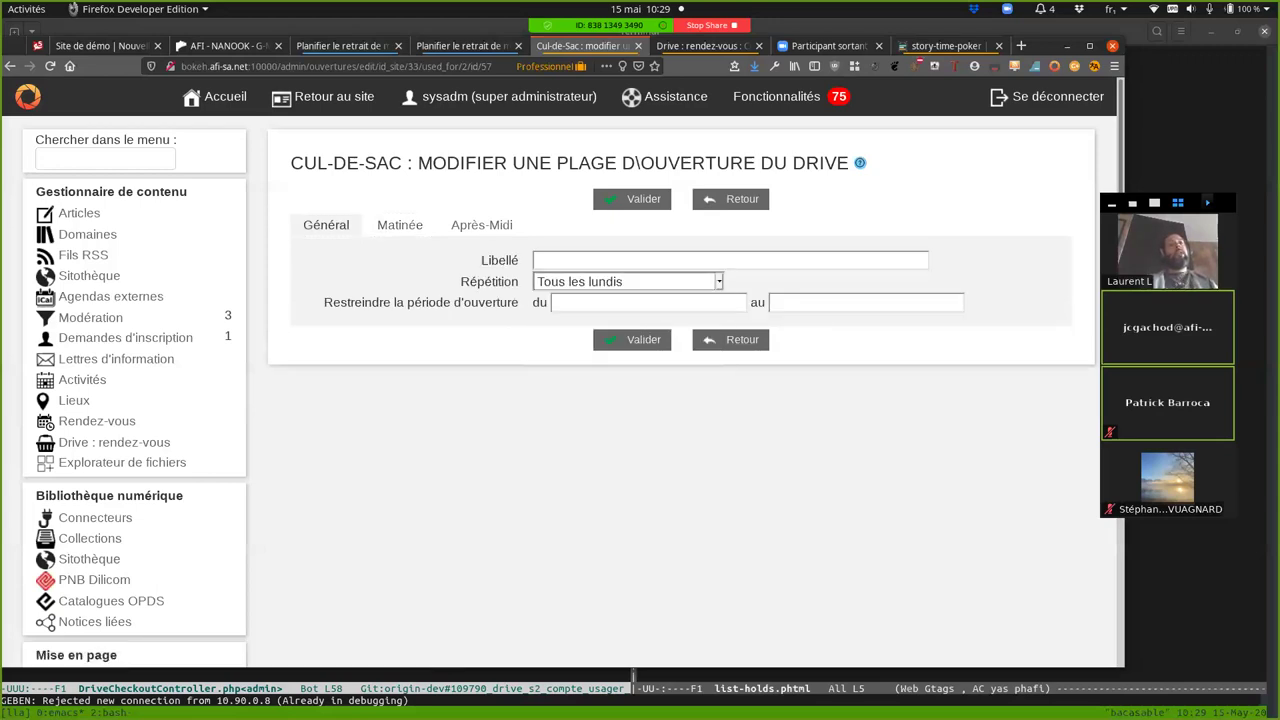
pyautogui.click(560, 302)
pyautogui.click(627, 281)
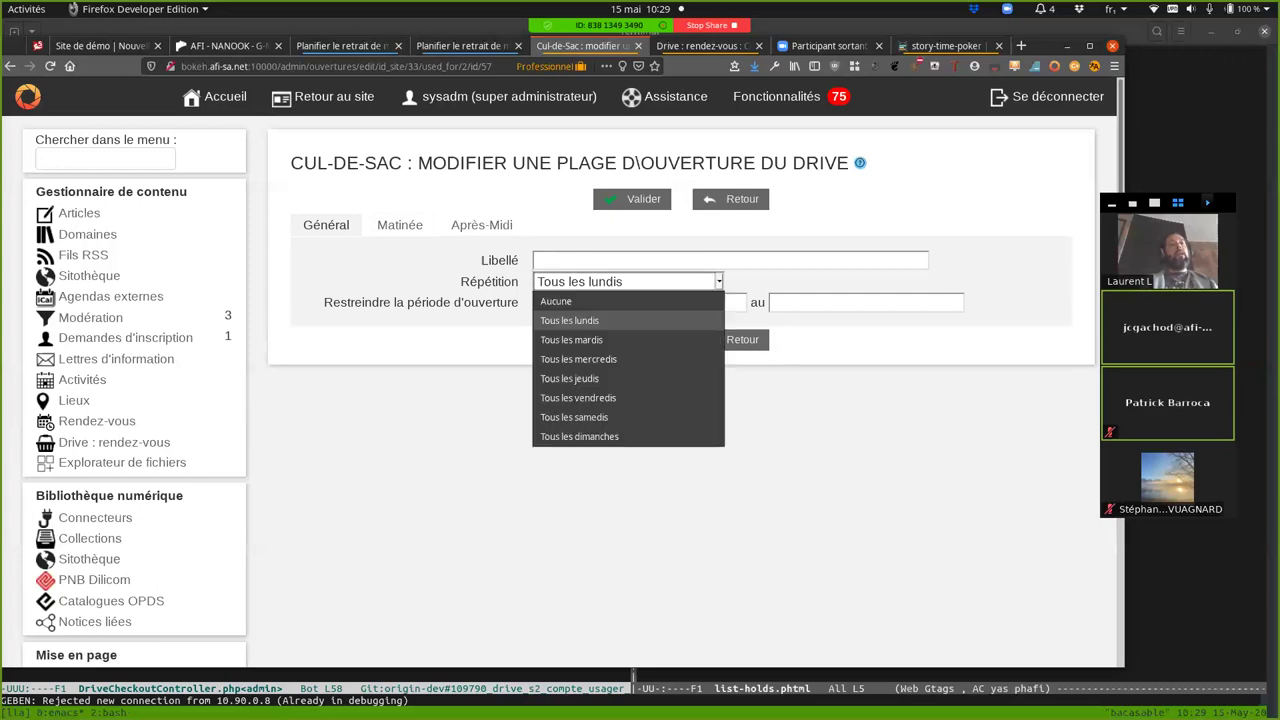
pyautogui.click(575, 307)
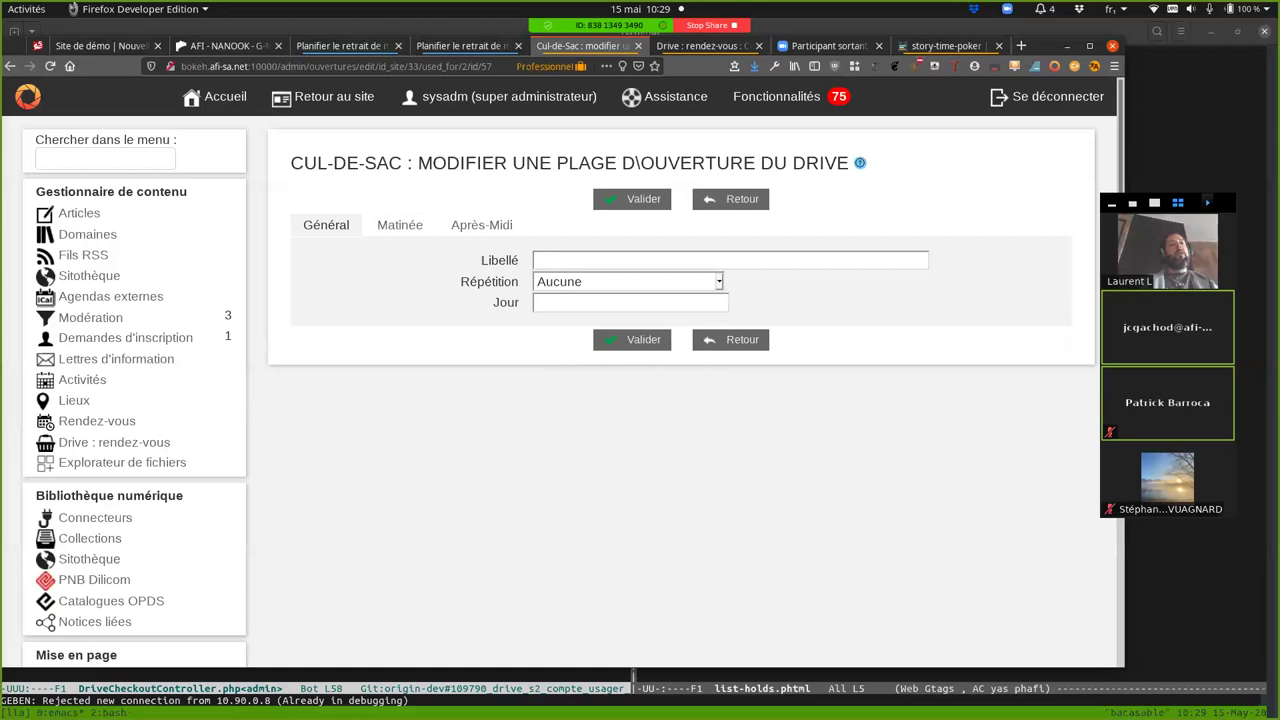
pyautogui.click(580, 302)
pyautogui.click(565, 417)
pyautogui.click(399, 224)
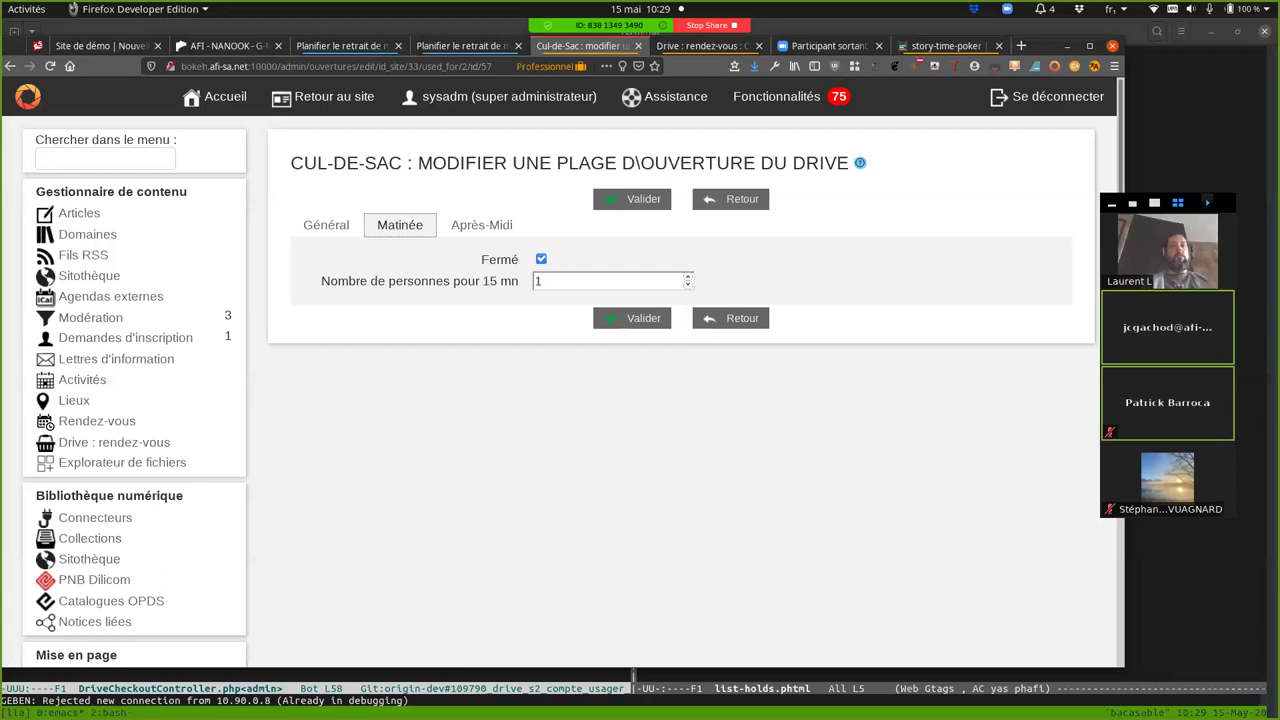
# Discard the slot edits, view the library's opening hours, and return to the story-time-poker pad.
pyautogui.click(731, 318)
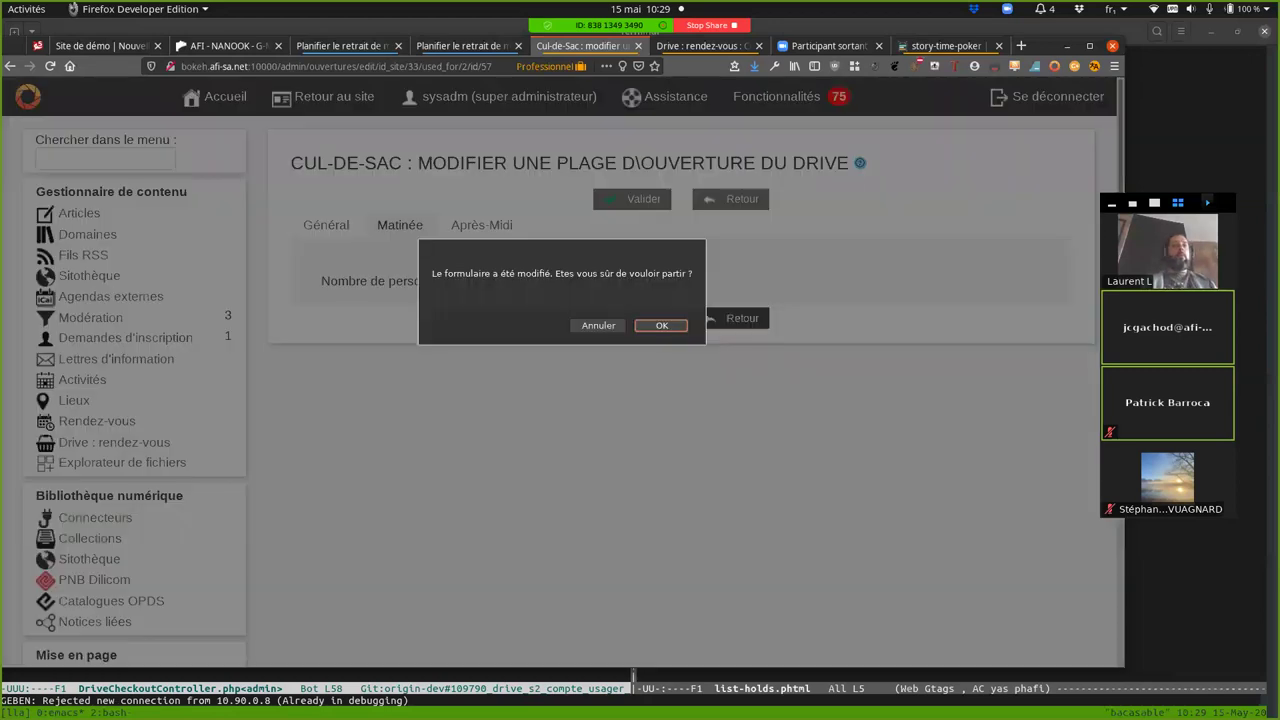
pyautogui.press('Return')
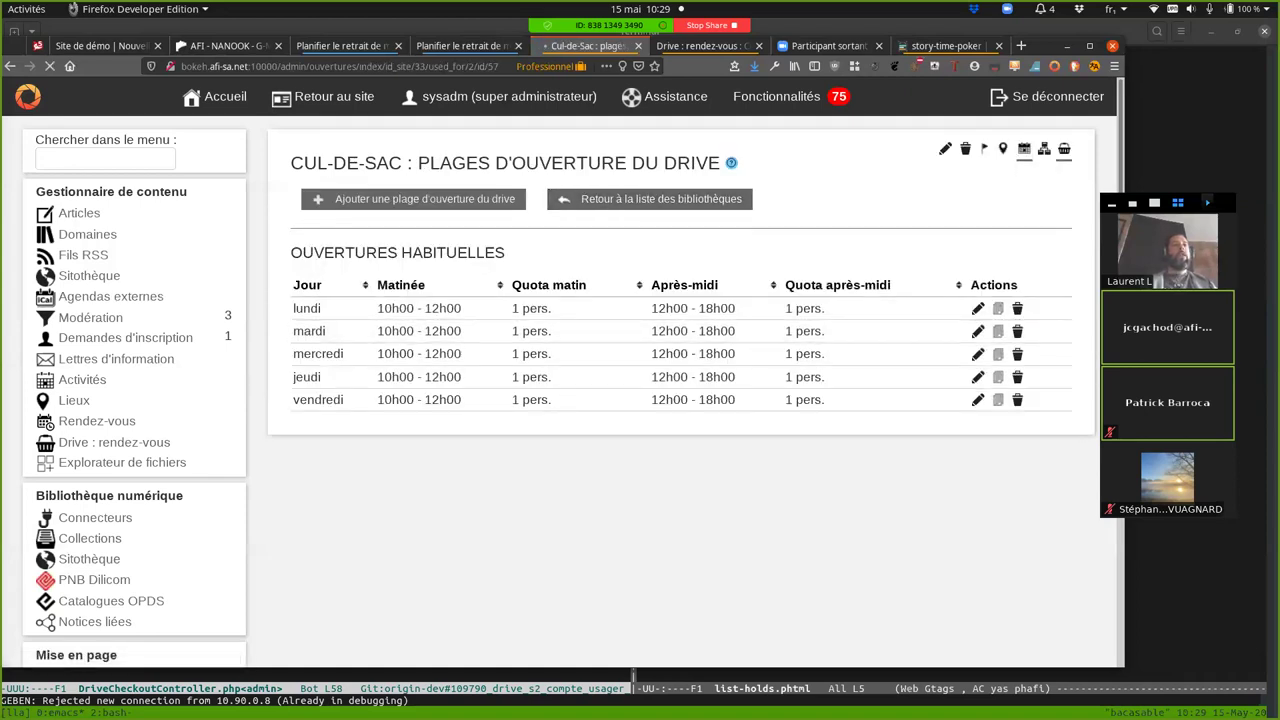
pyautogui.click(1024, 148)
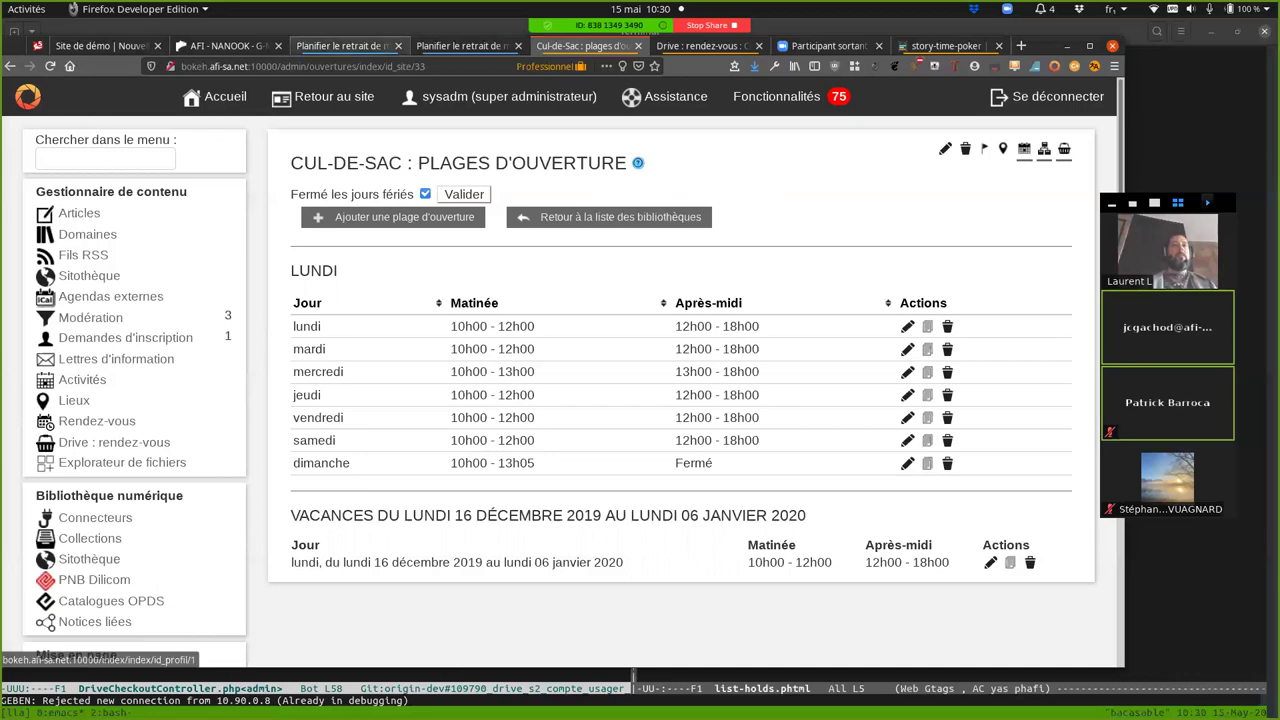
pyautogui.click(340, 46)
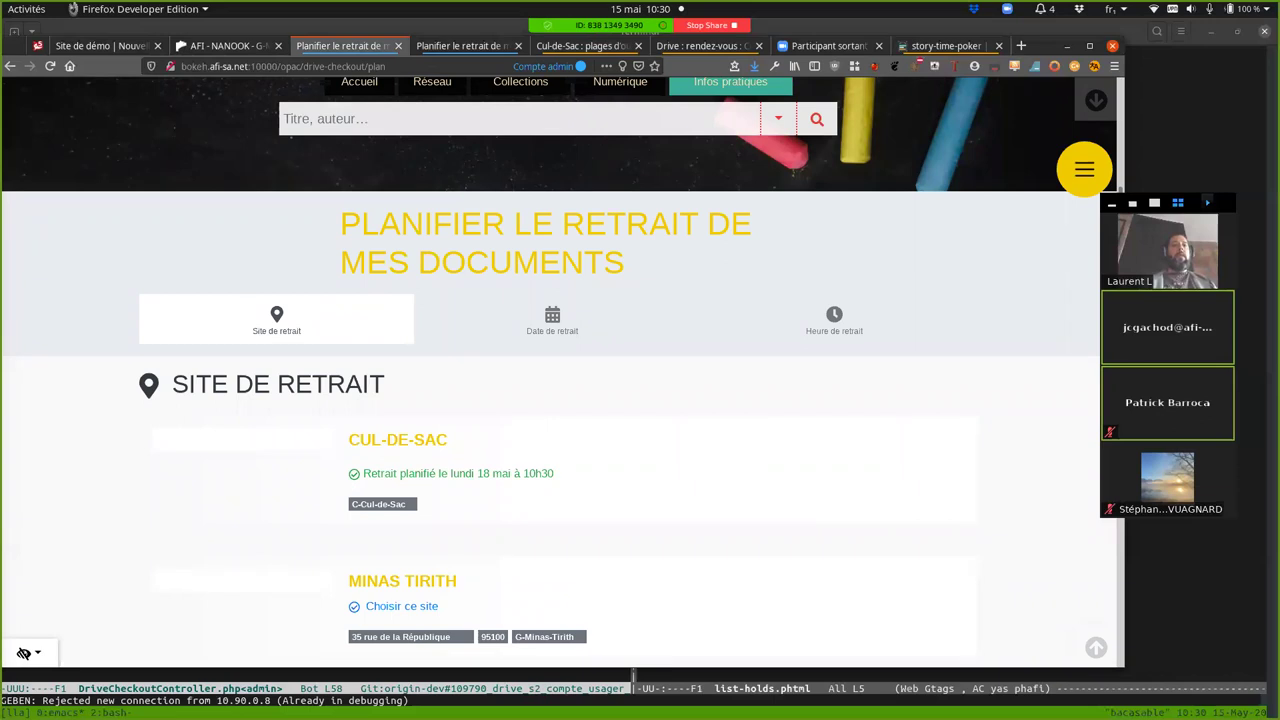
pyautogui.click(946, 46)
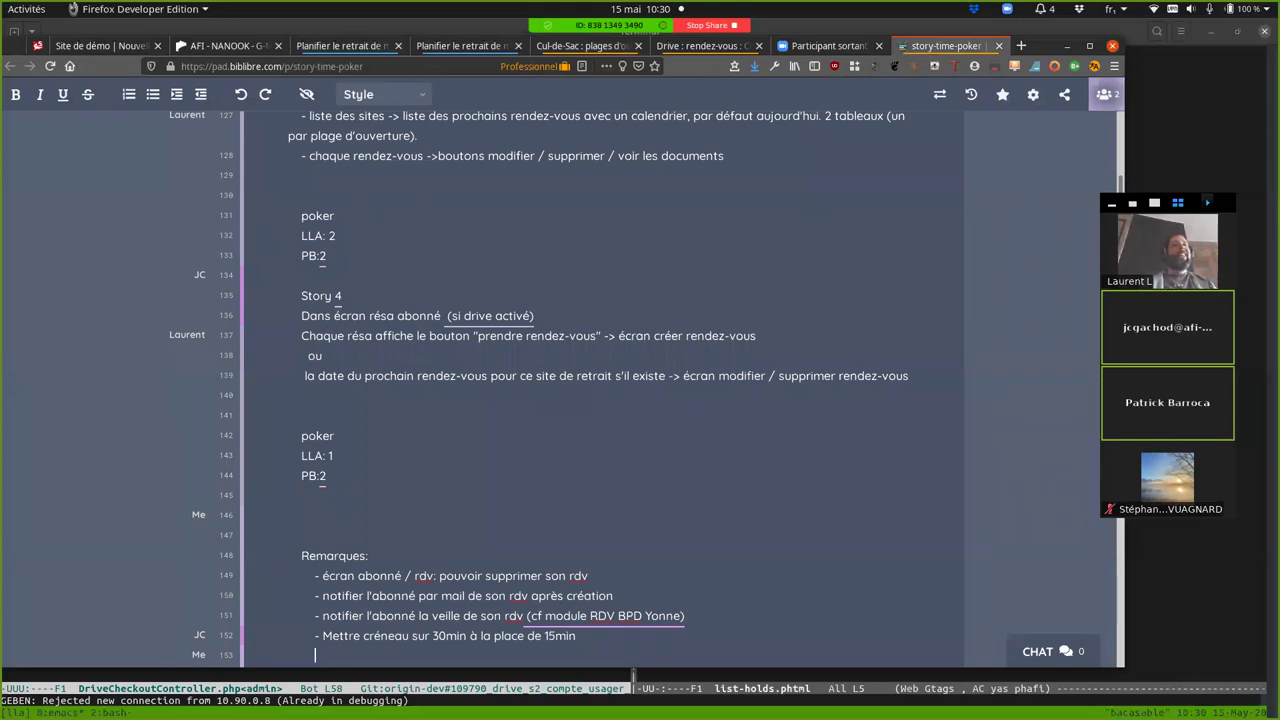
pyautogui.click(323, 356)
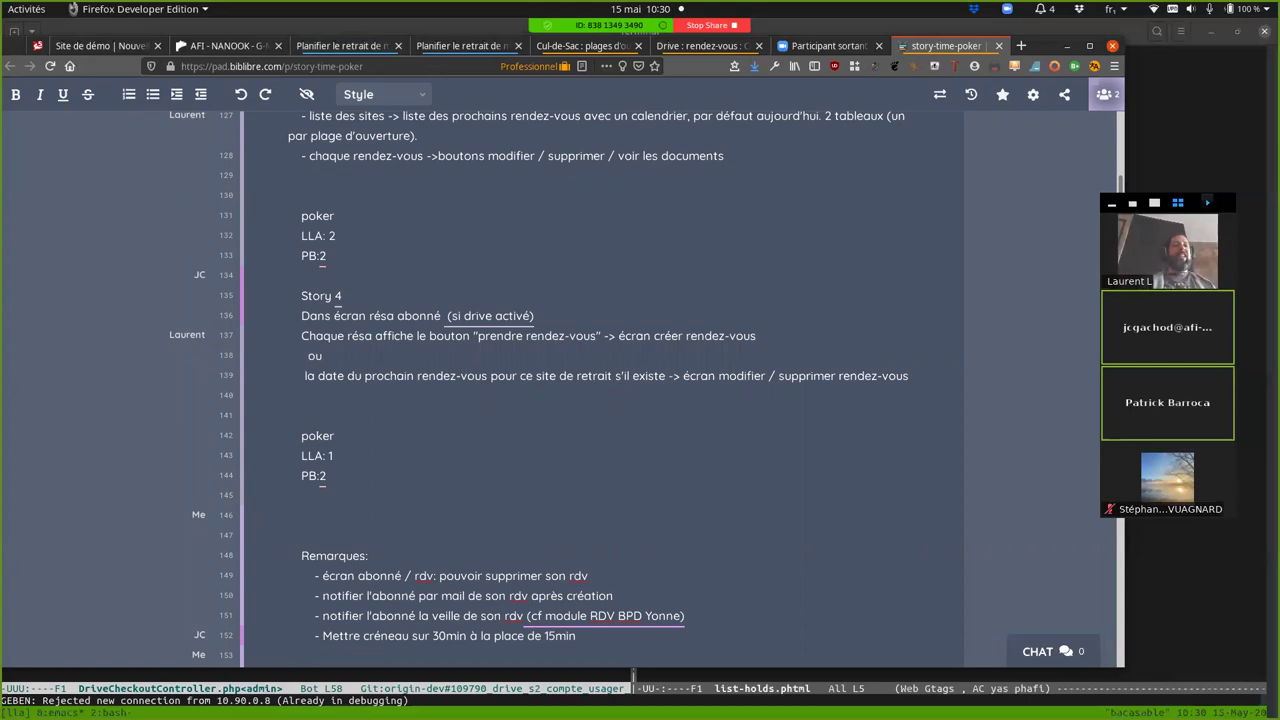
pyautogui.press('Down')
pyautogui.click(324, 336)
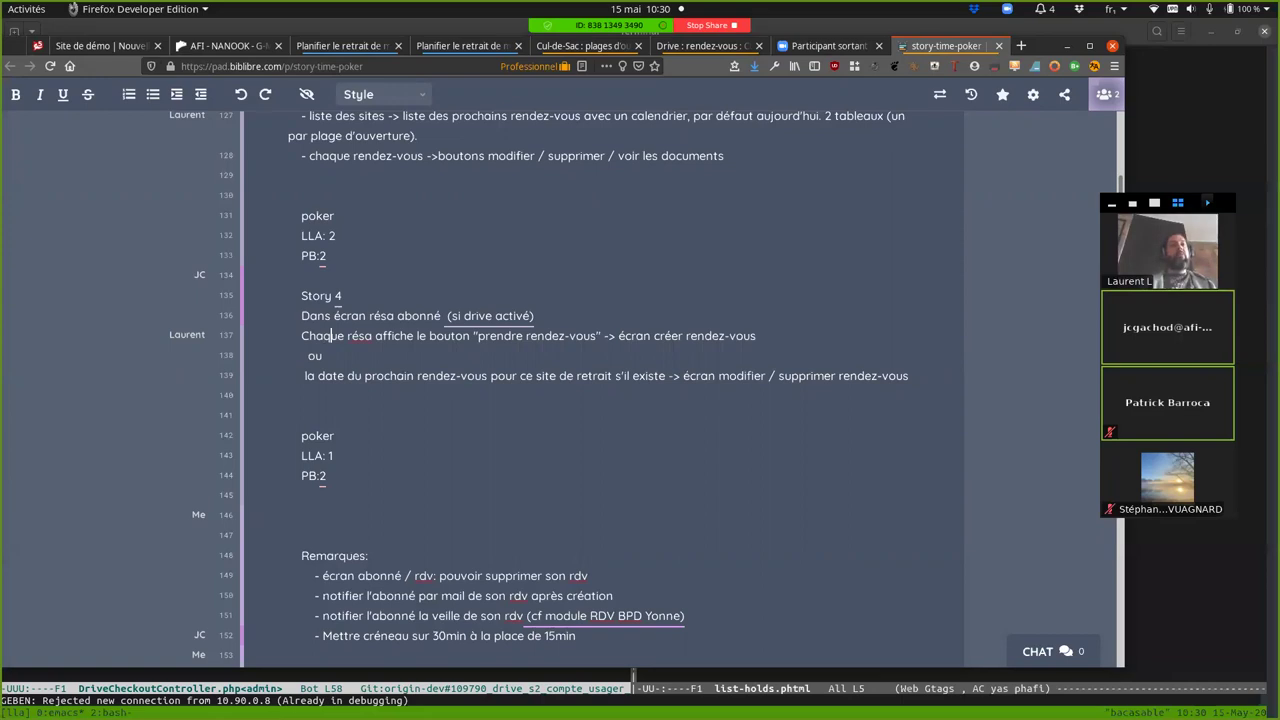
pyautogui.click(554, 336)
pyautogui.click(618, 376)
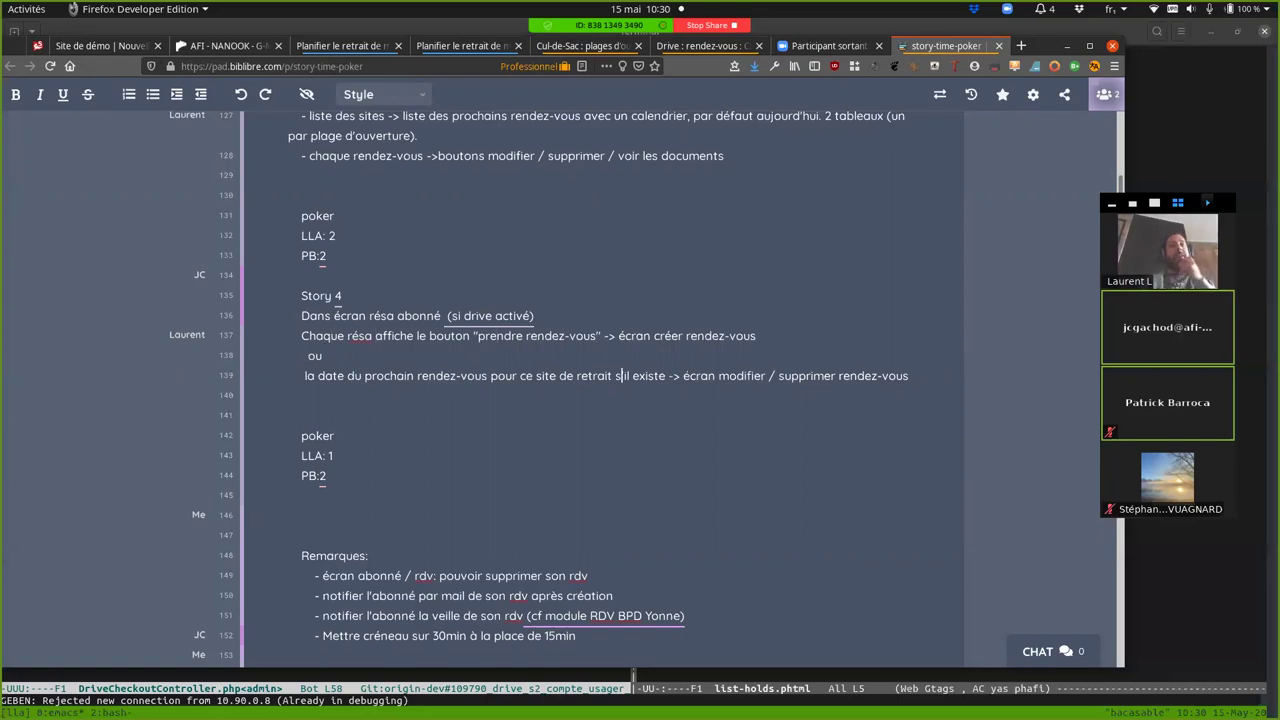